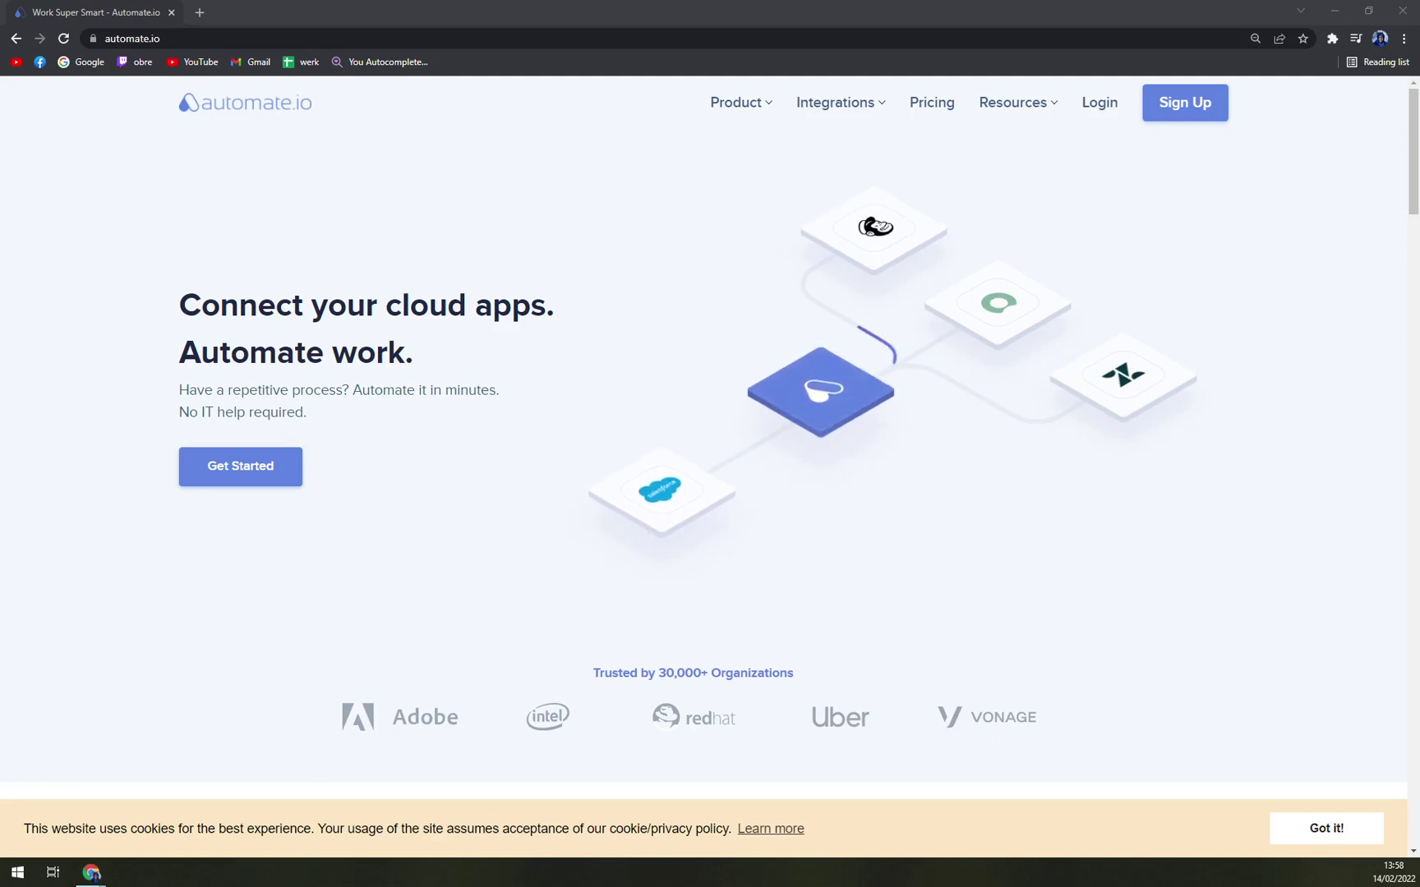
Step: Focus the Automate.io browser window and close the separate Dropbox browser window
click(543, 201)
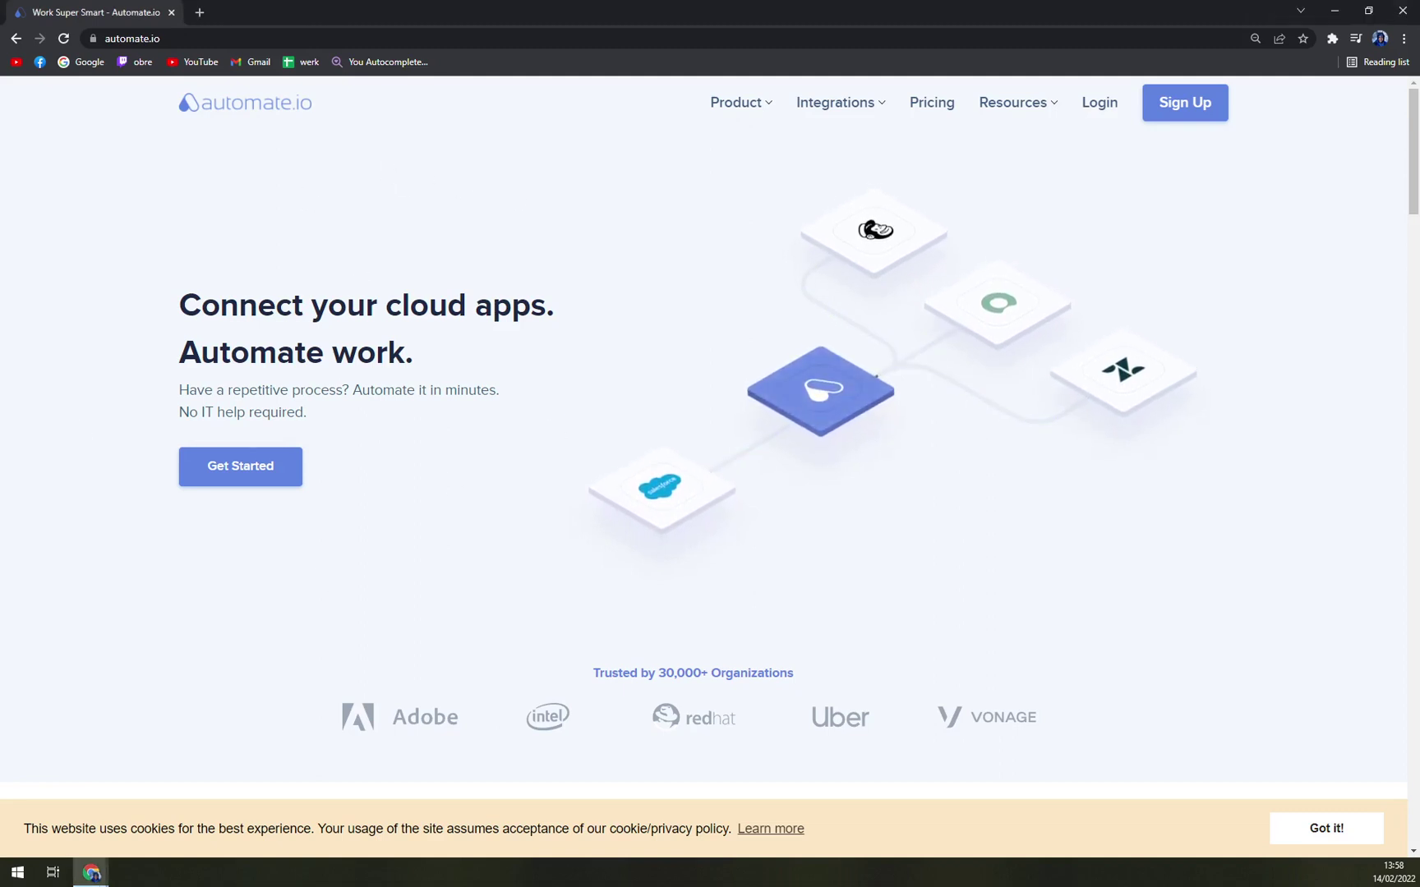
mouse_move(92, 877)
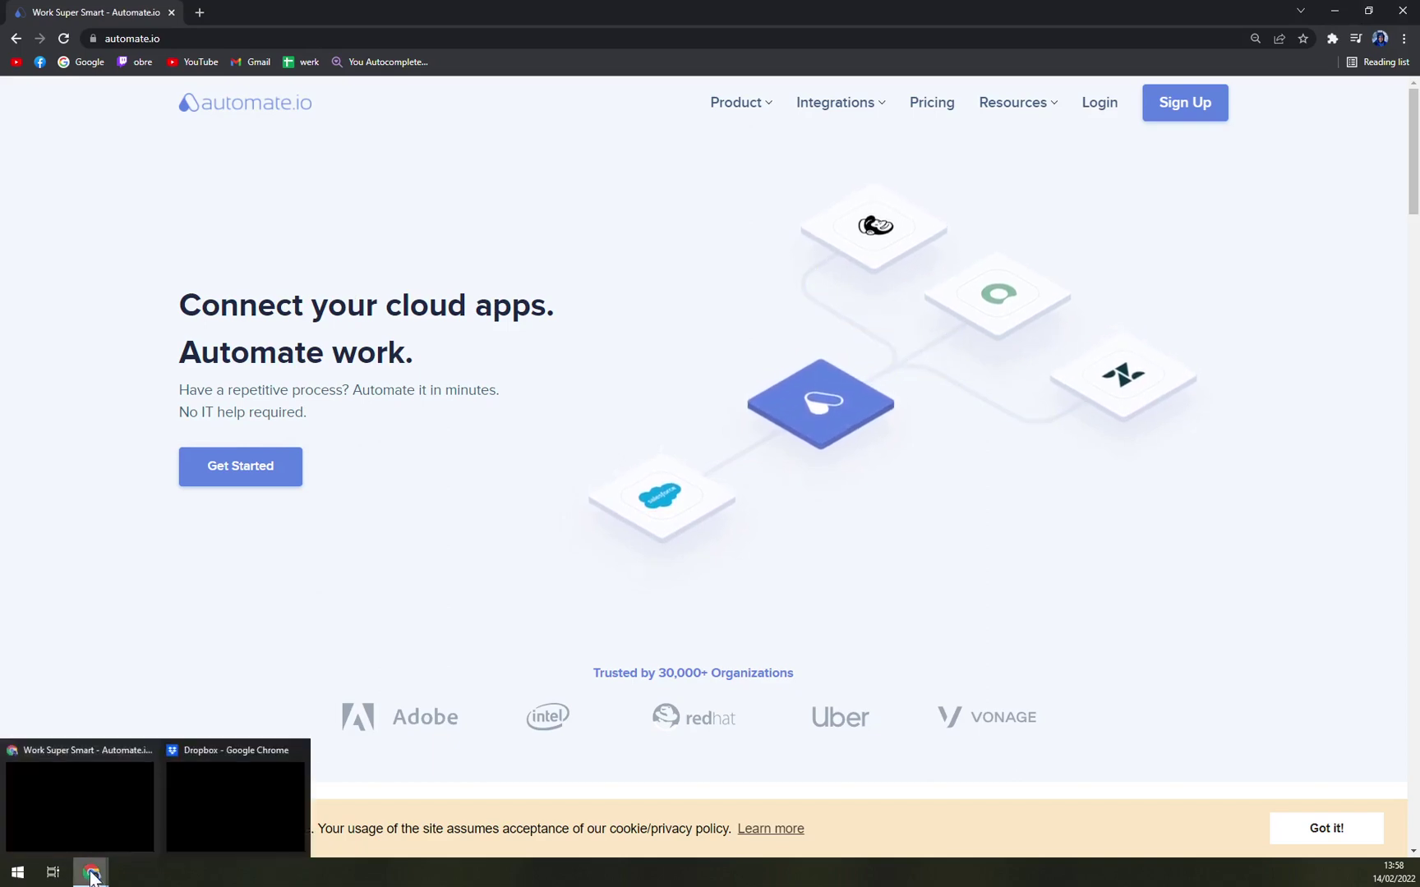
click(296, 750)
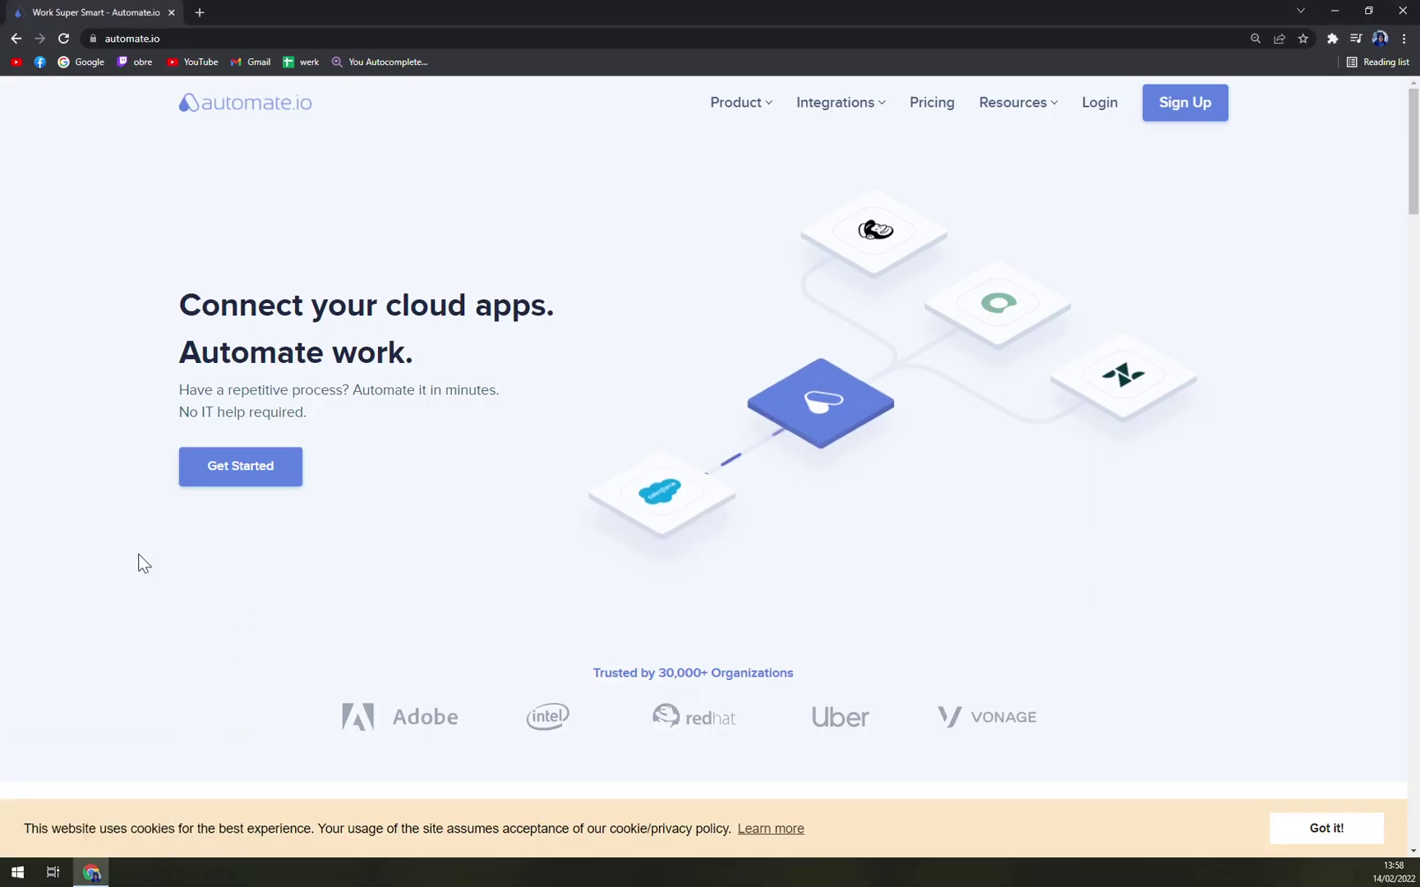
Step: Open the Pricing page and look over the Free through Business plan cards
click(930, 103)
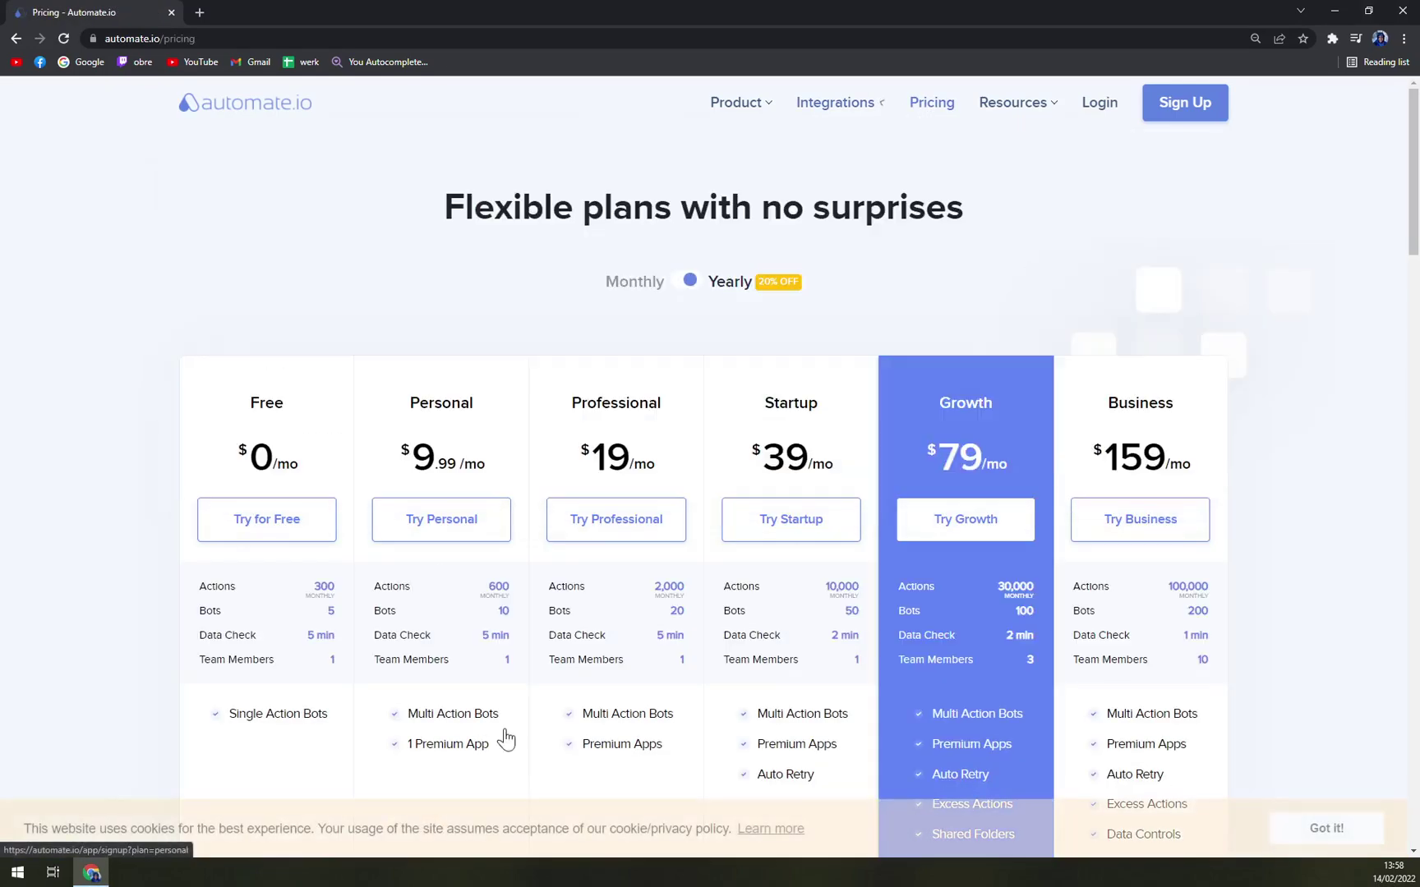
scroll(371, 430, down, 3)
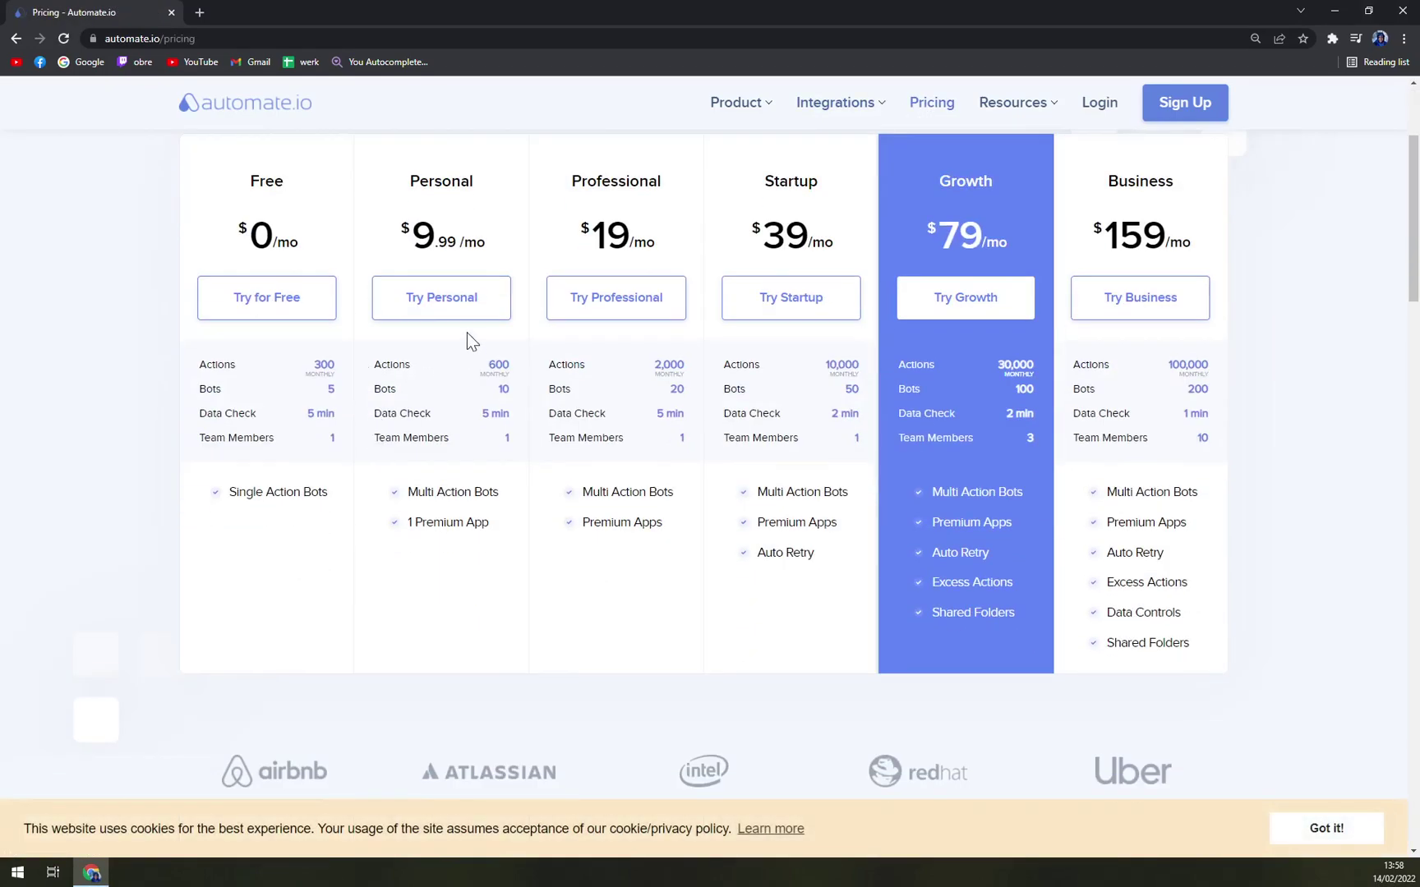
scroll(238, 247, up, 2)
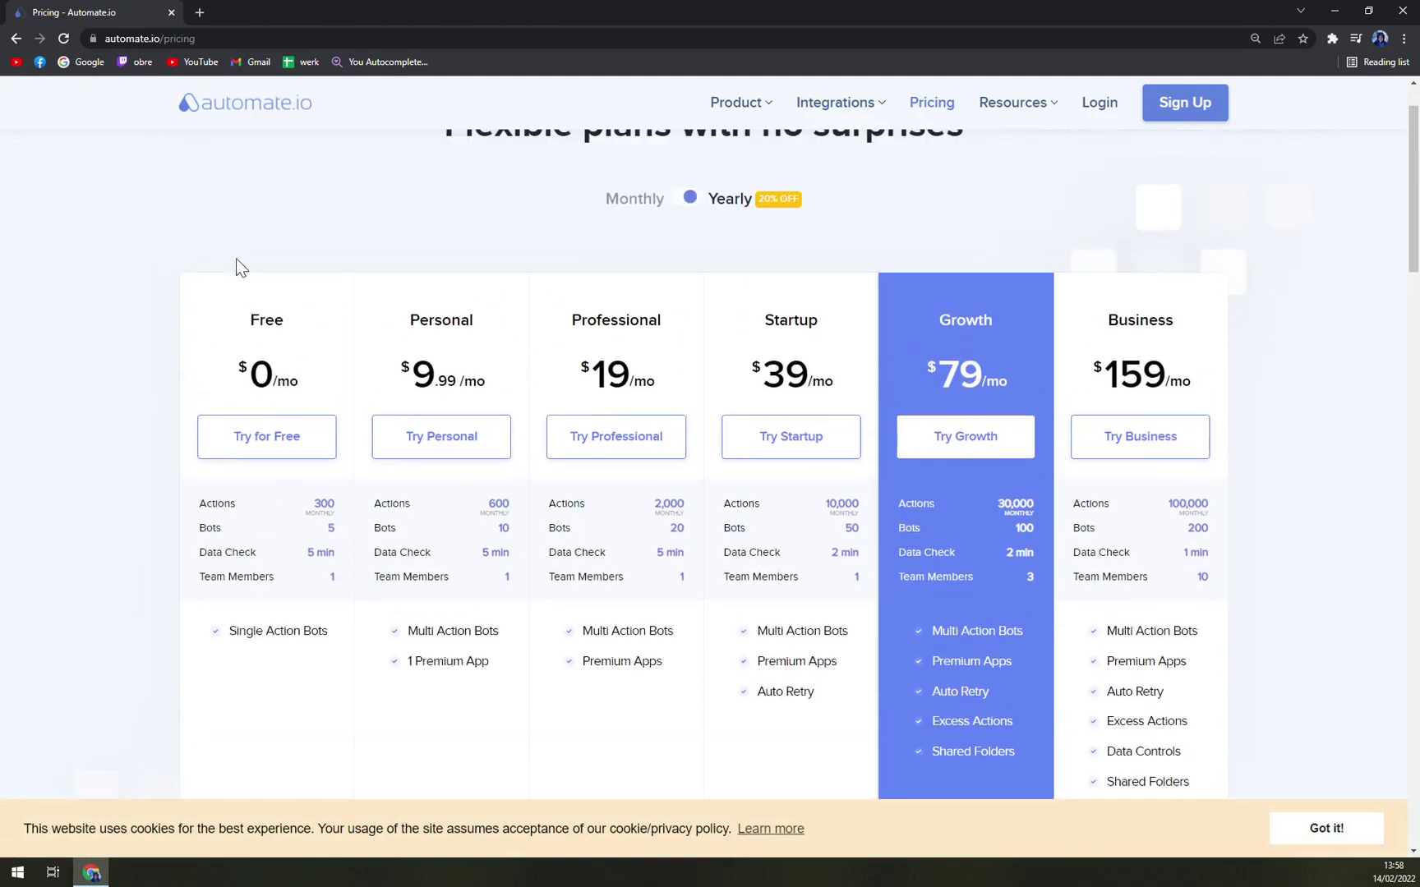
scroll(703, 385, down, 1)
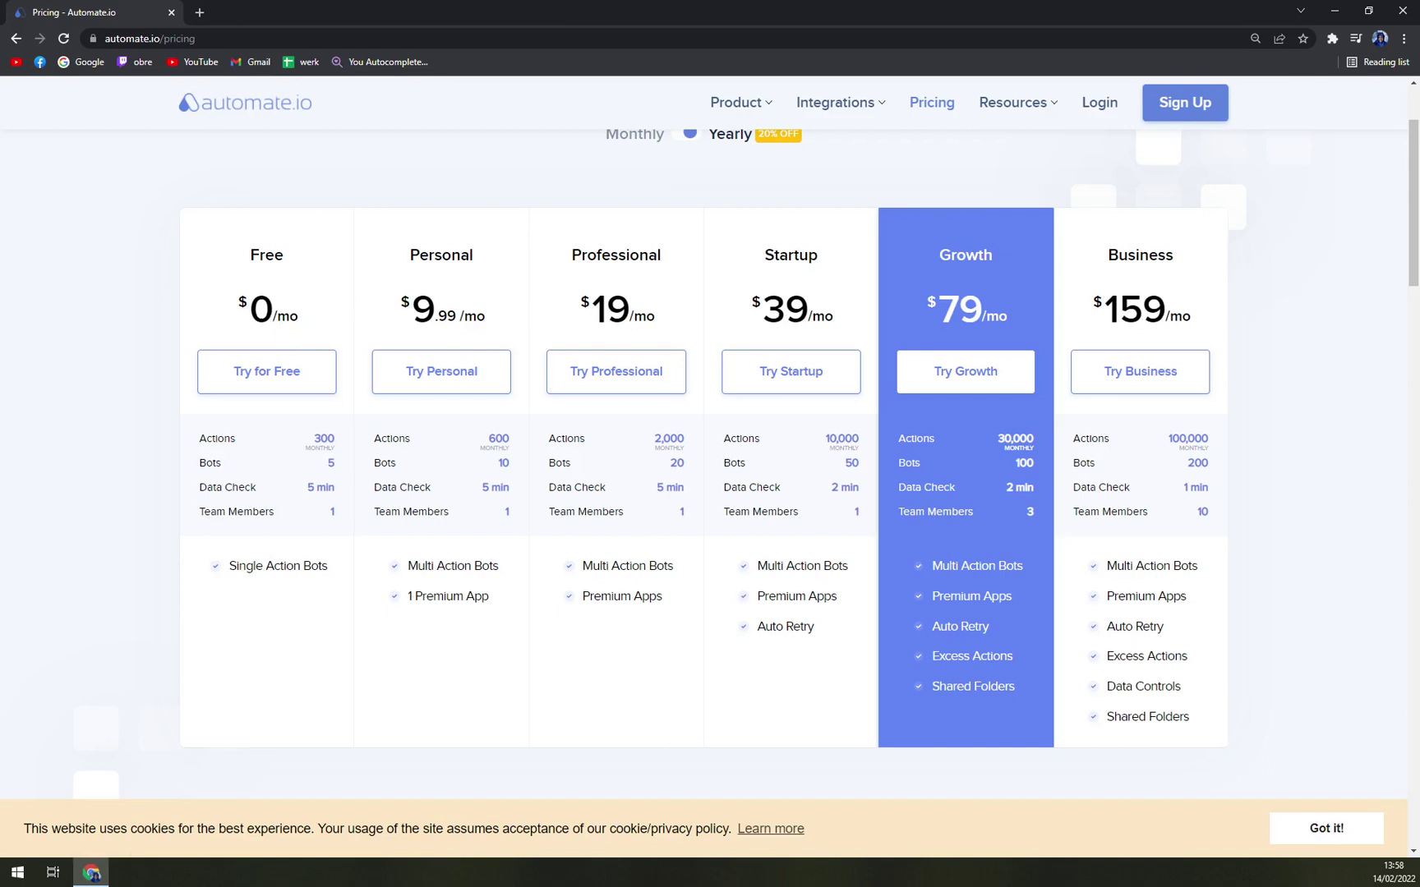
click(134, 281)
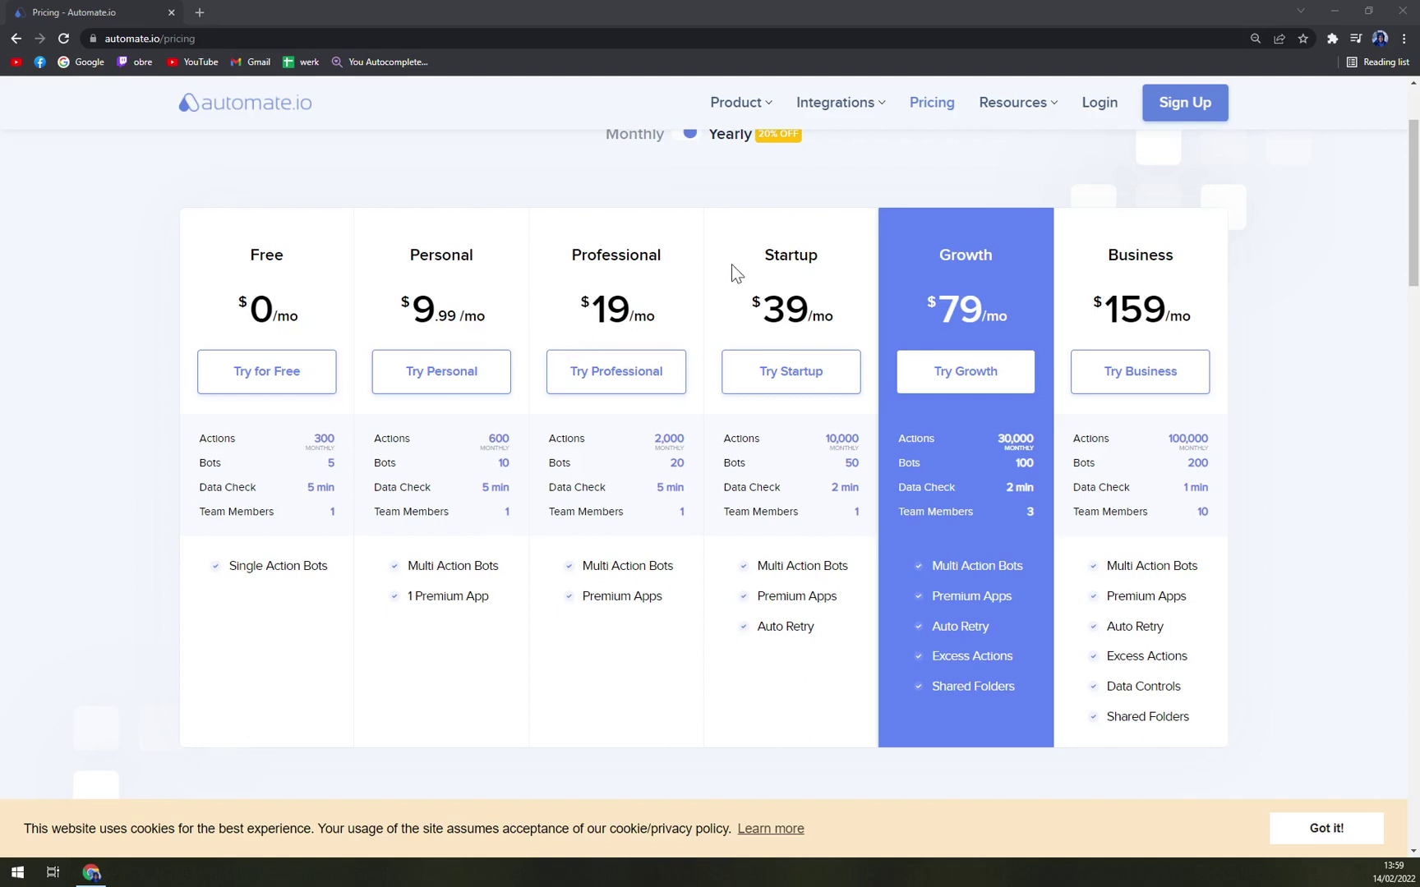
scroll(742, 276, up, 1)
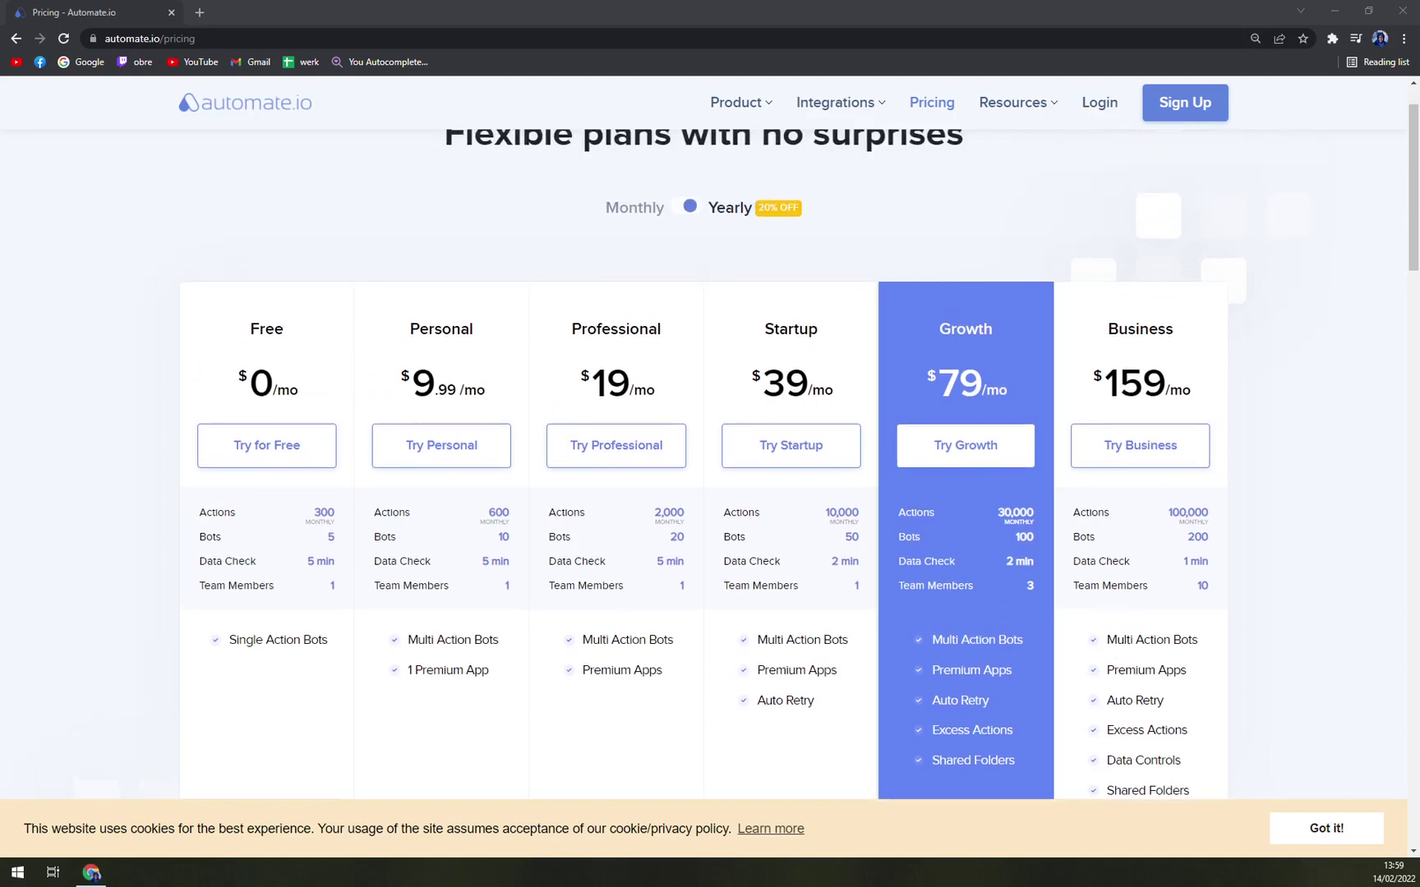
click(692, 215)
click(686, 215)
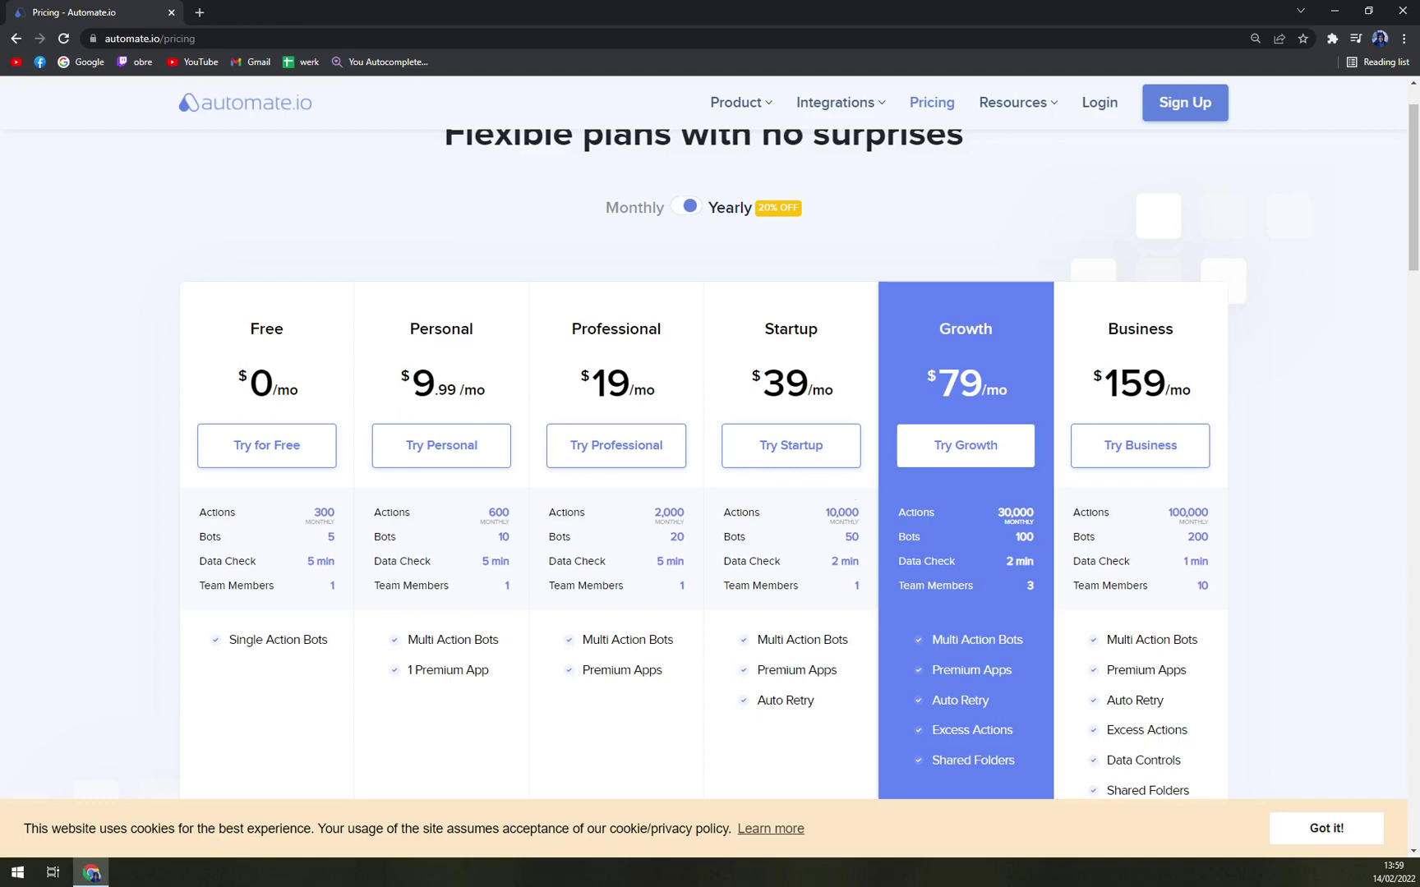
click(1059, 351)
drag(1104, 383, 1191, 391)
click(1215, 403)
click(688, 210)
click(687, 212)
click(683, 216)
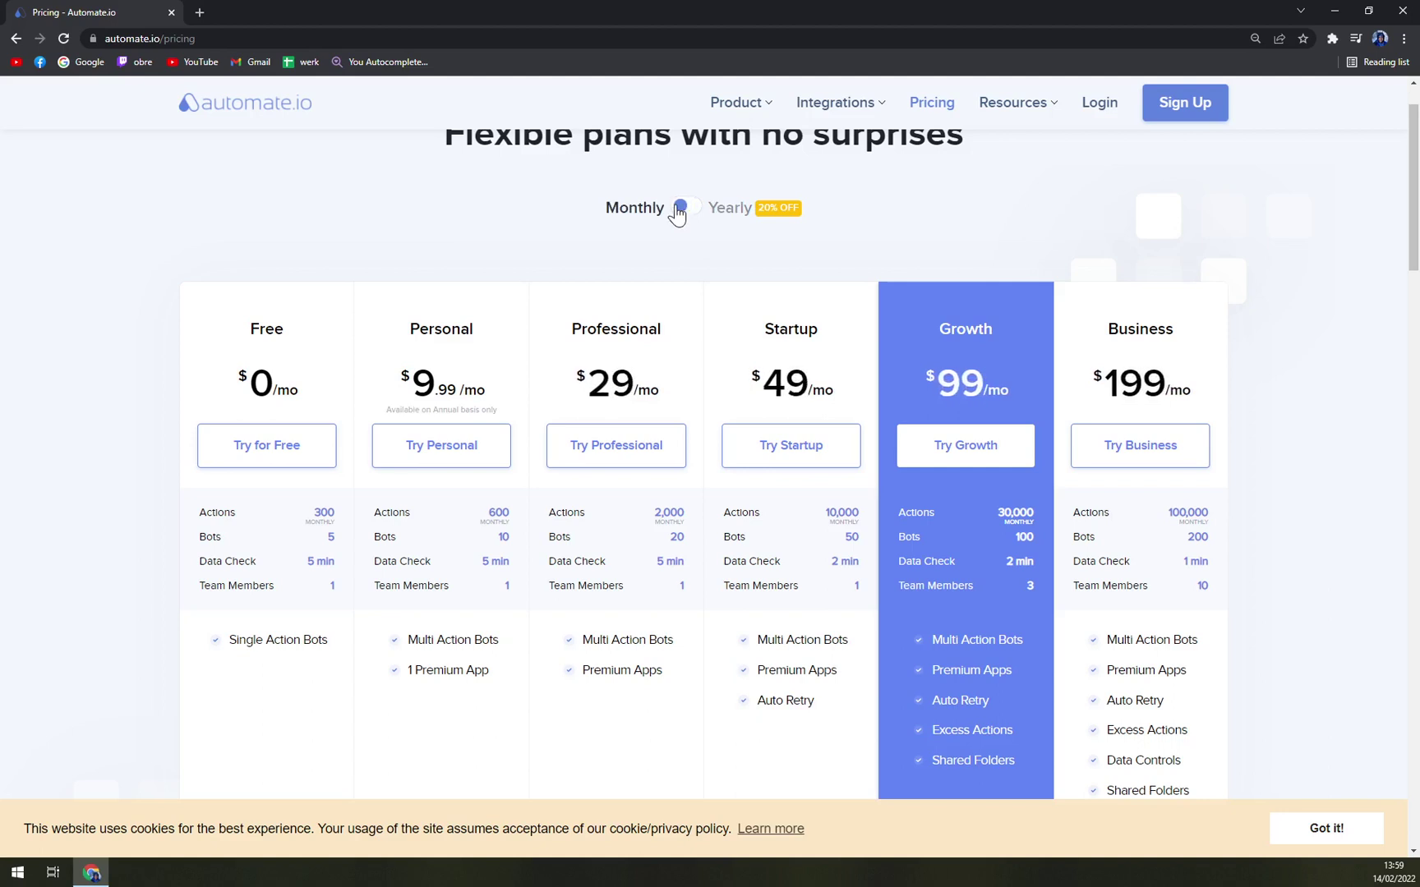
click(677, 212)
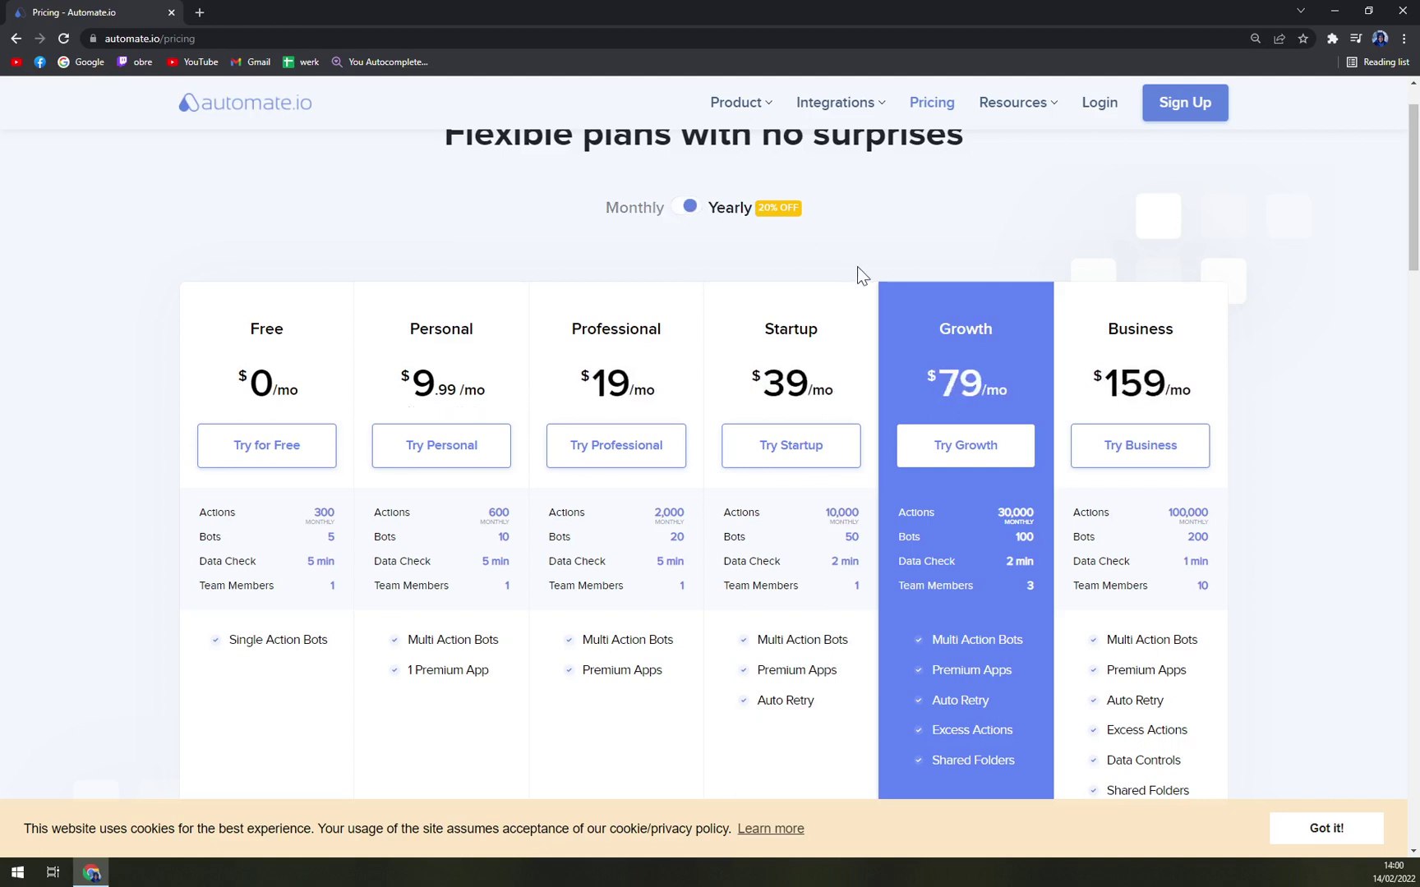
scroll(974, 348, down, 5)
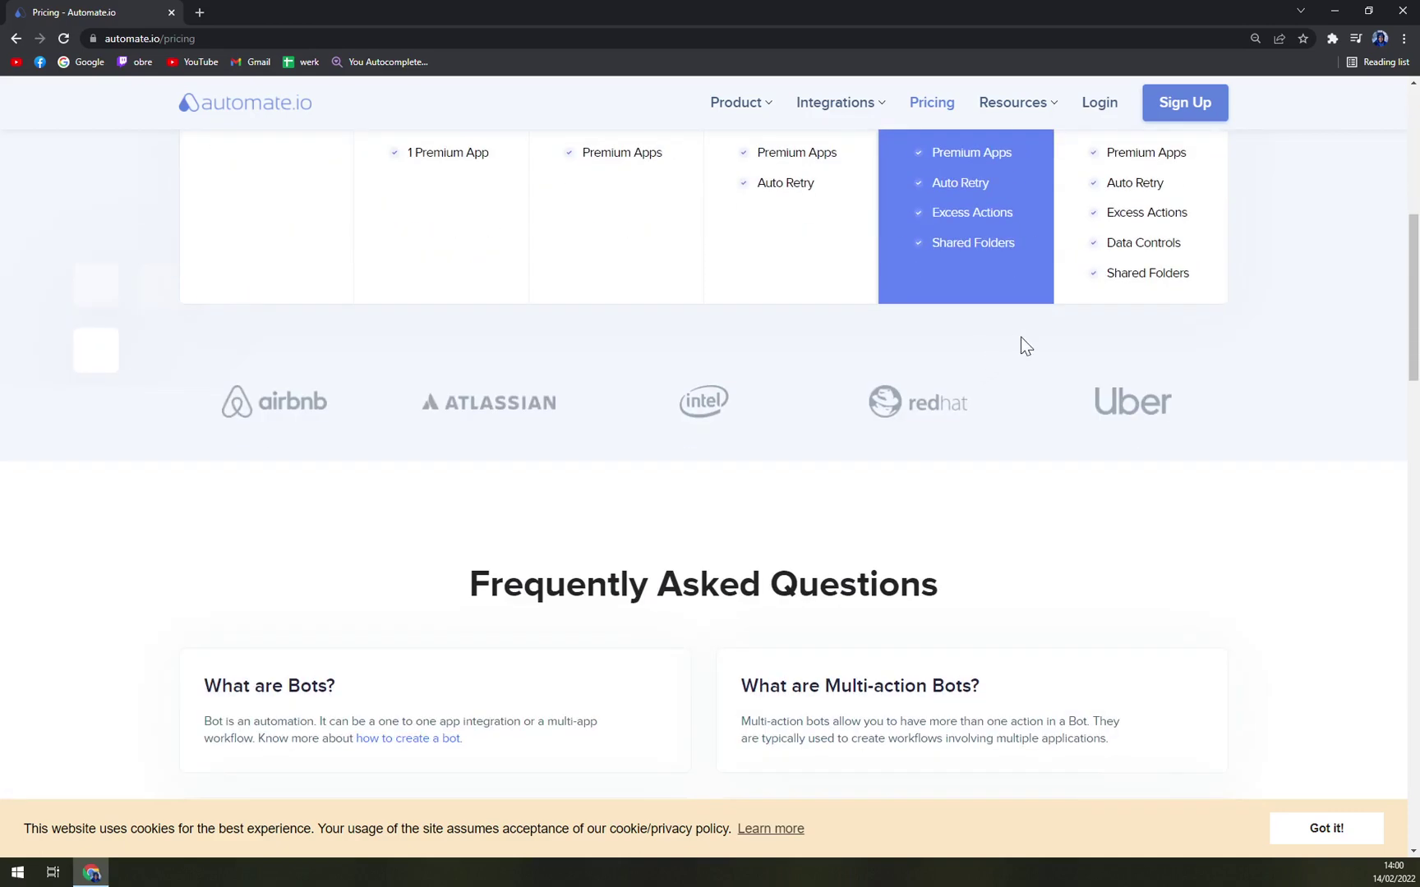
click(205, 122)
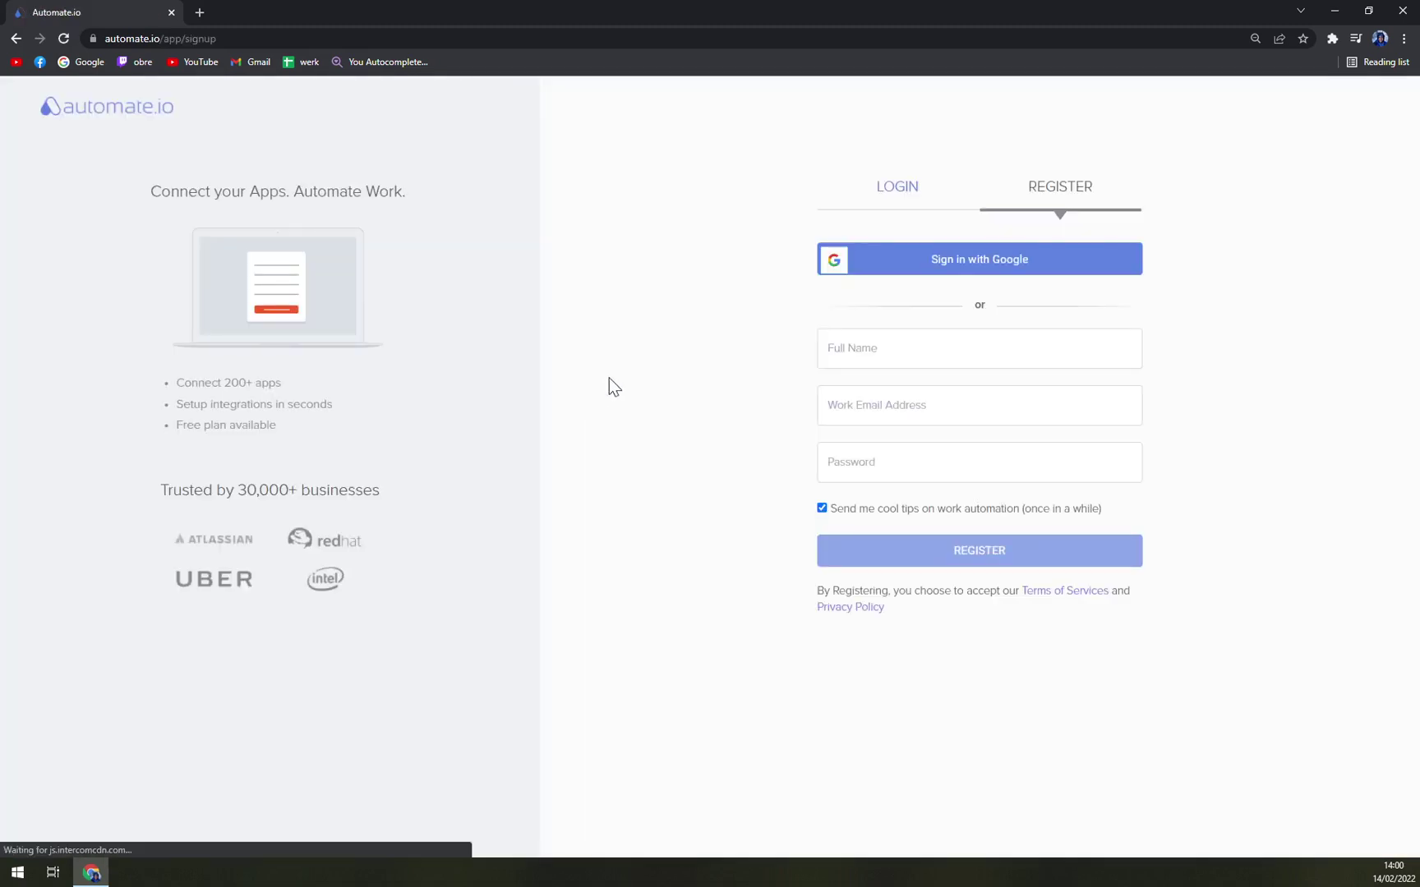
Step: Sign in to Automate.io with the Google account
click(996, 264)
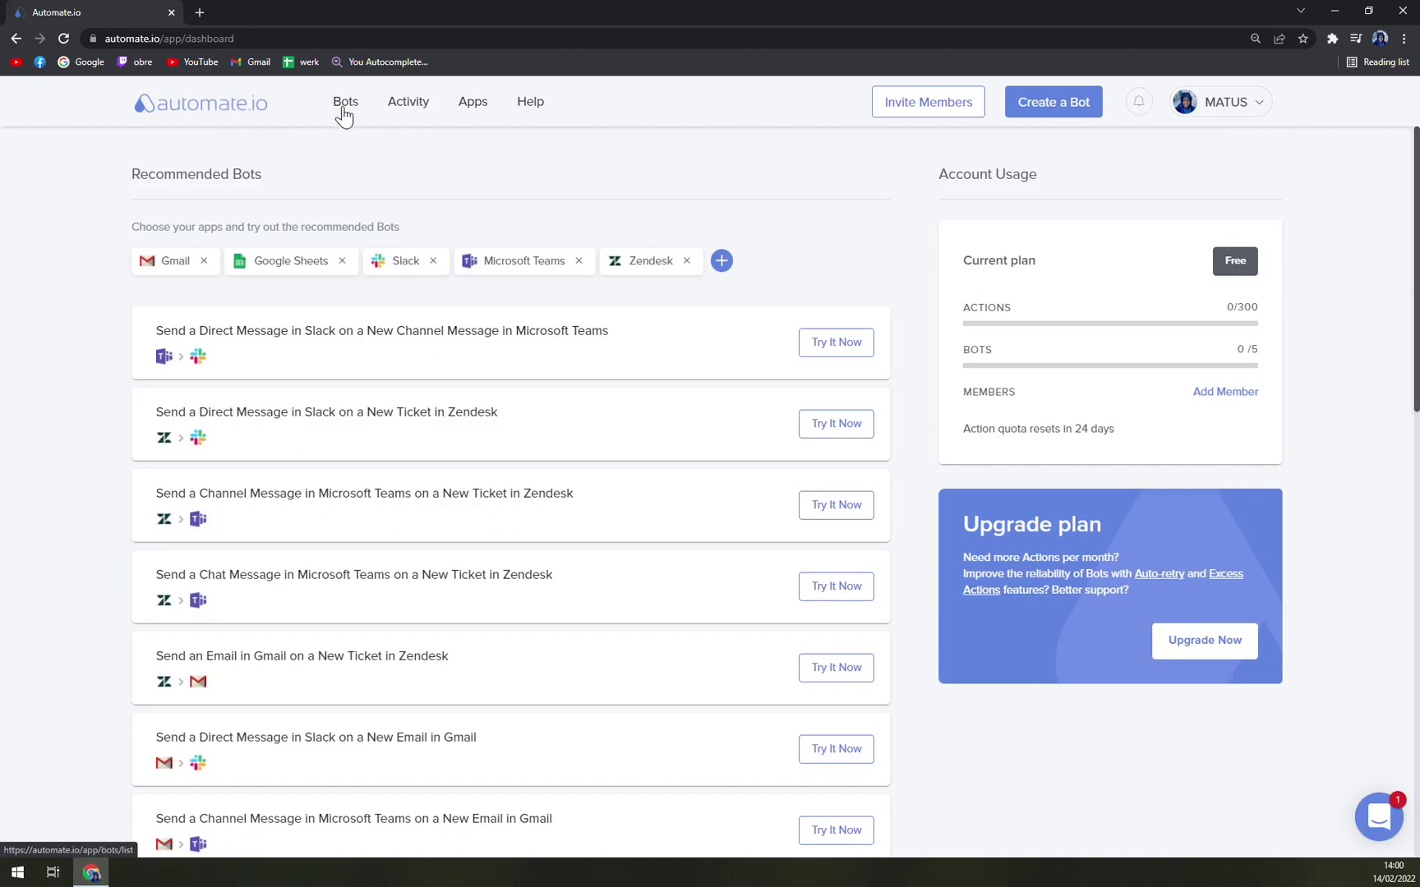
scroll(1026, 551, down, 7)
scroll(1049, 706, up, 7)
Step: Open the first recommended bot, visit the Apps page, then log out
click(197, 349)
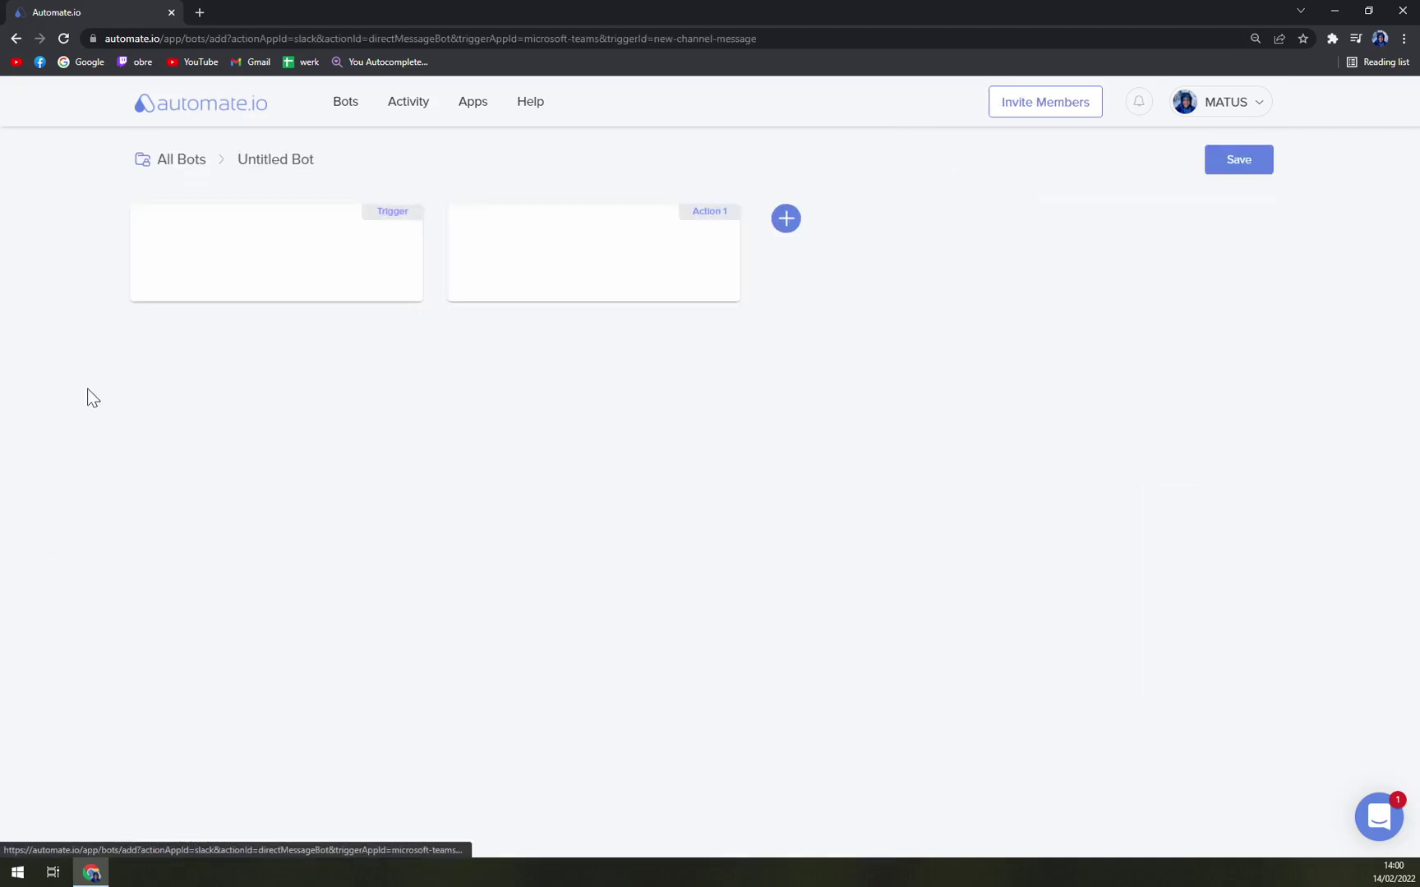
click(188, 113)
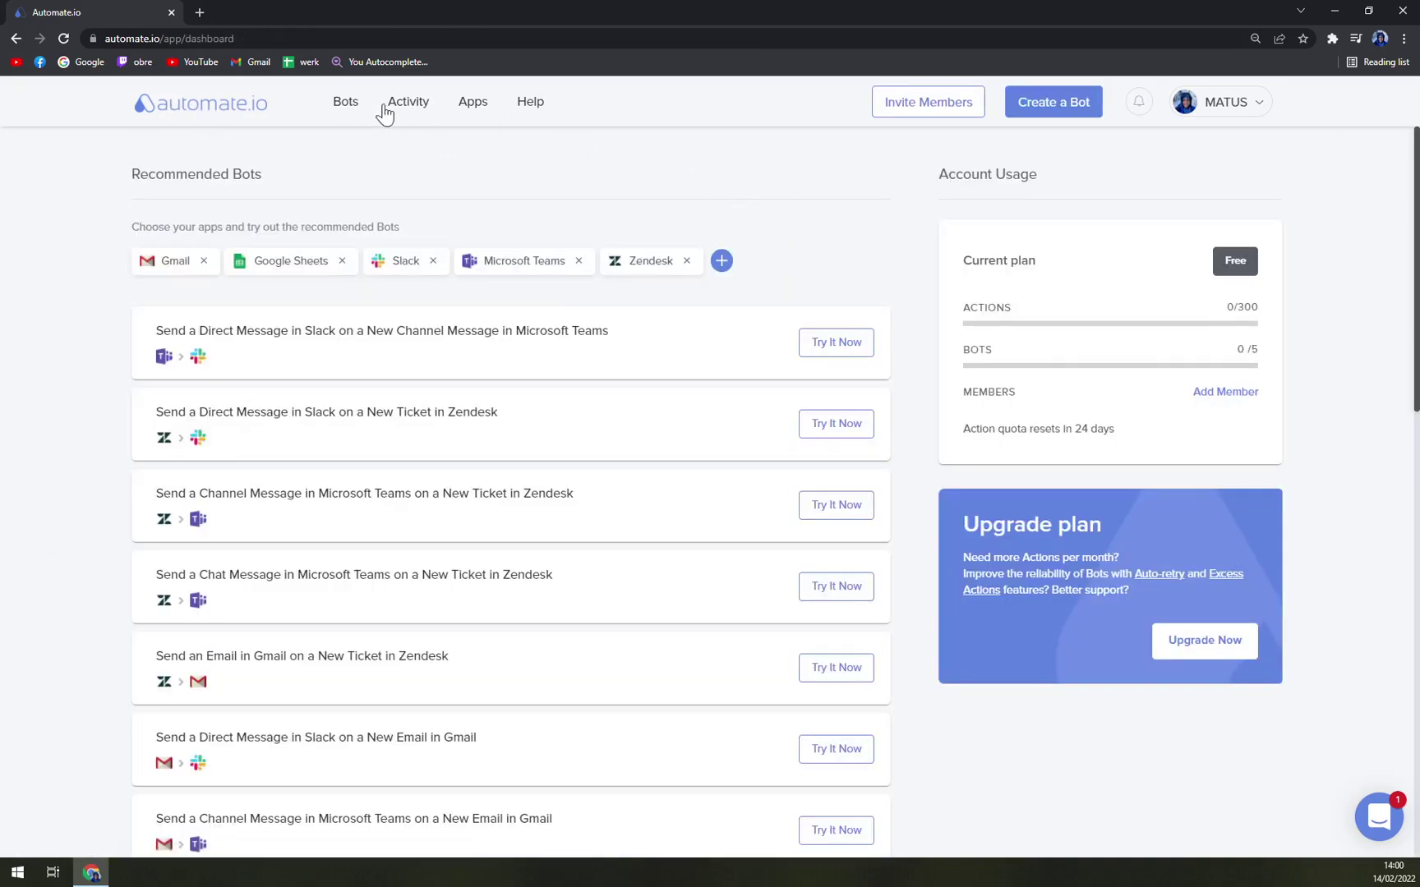
click(470, 107)
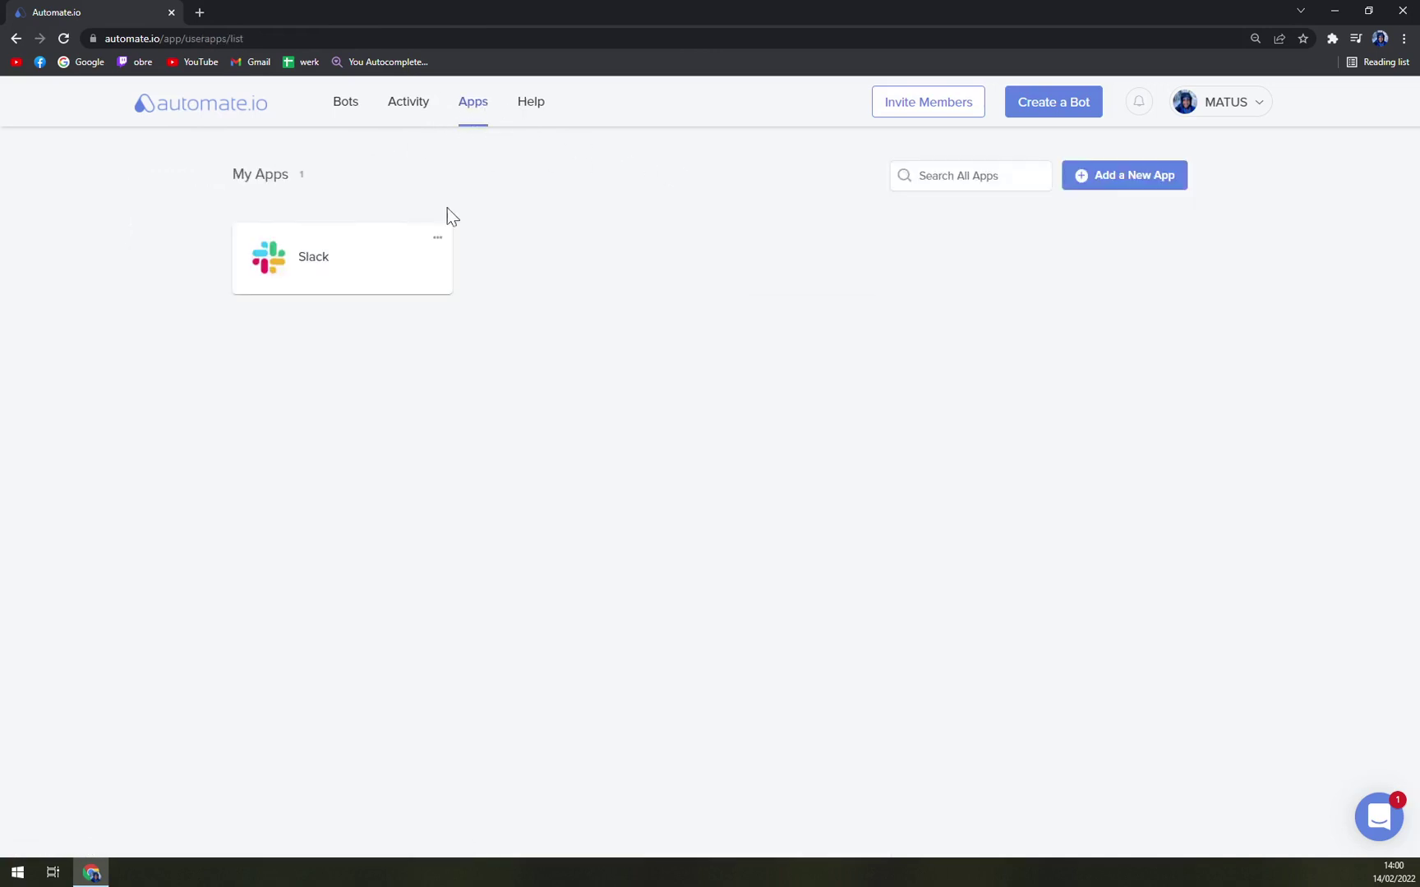
mouse_move(1260, 128)
click(1234, 244)
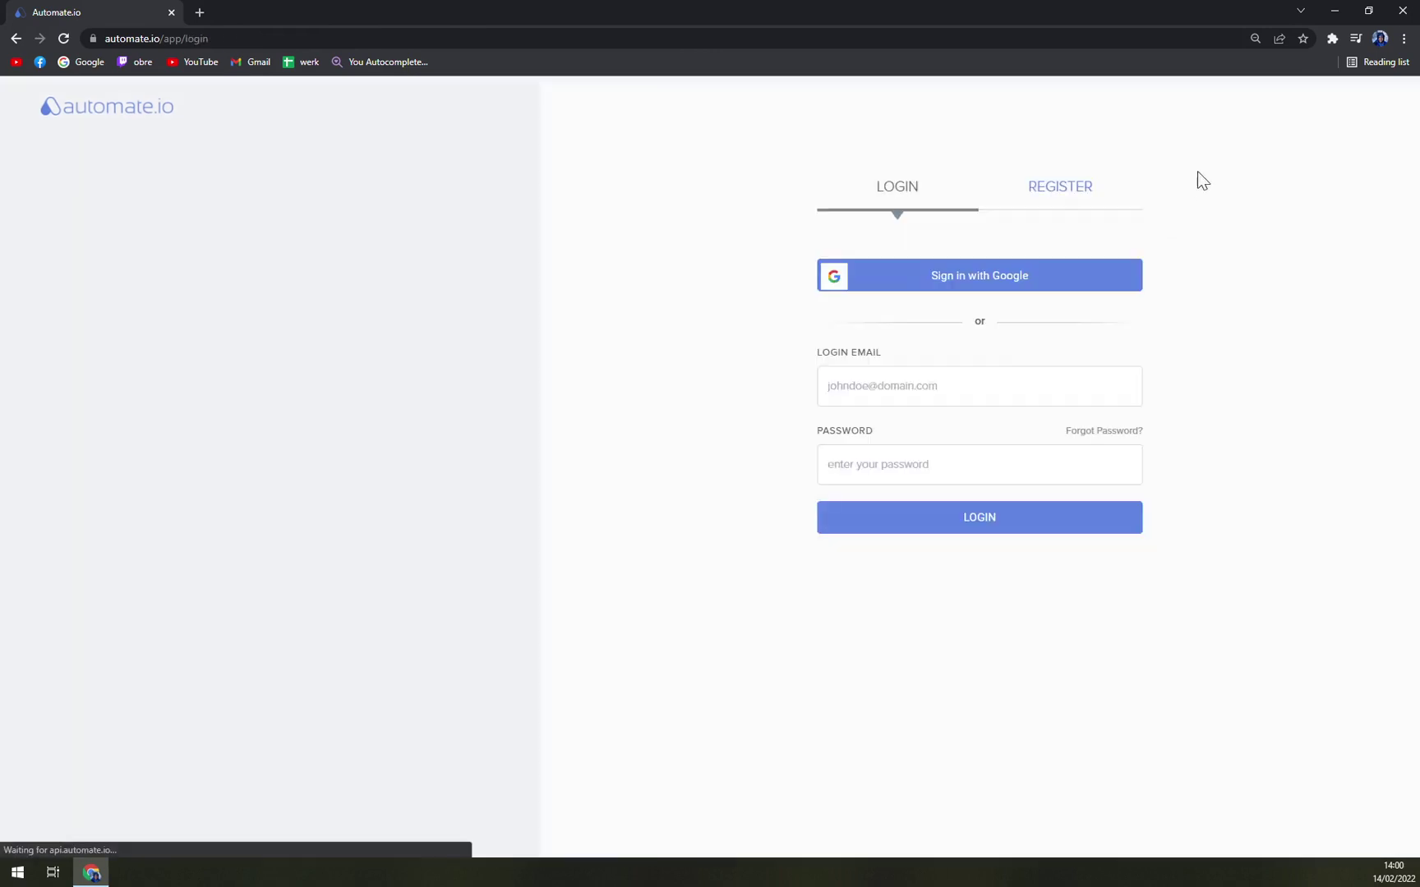
Step: Go back to the automate.io home page and open Gmail under Integrations
click(100, 108)
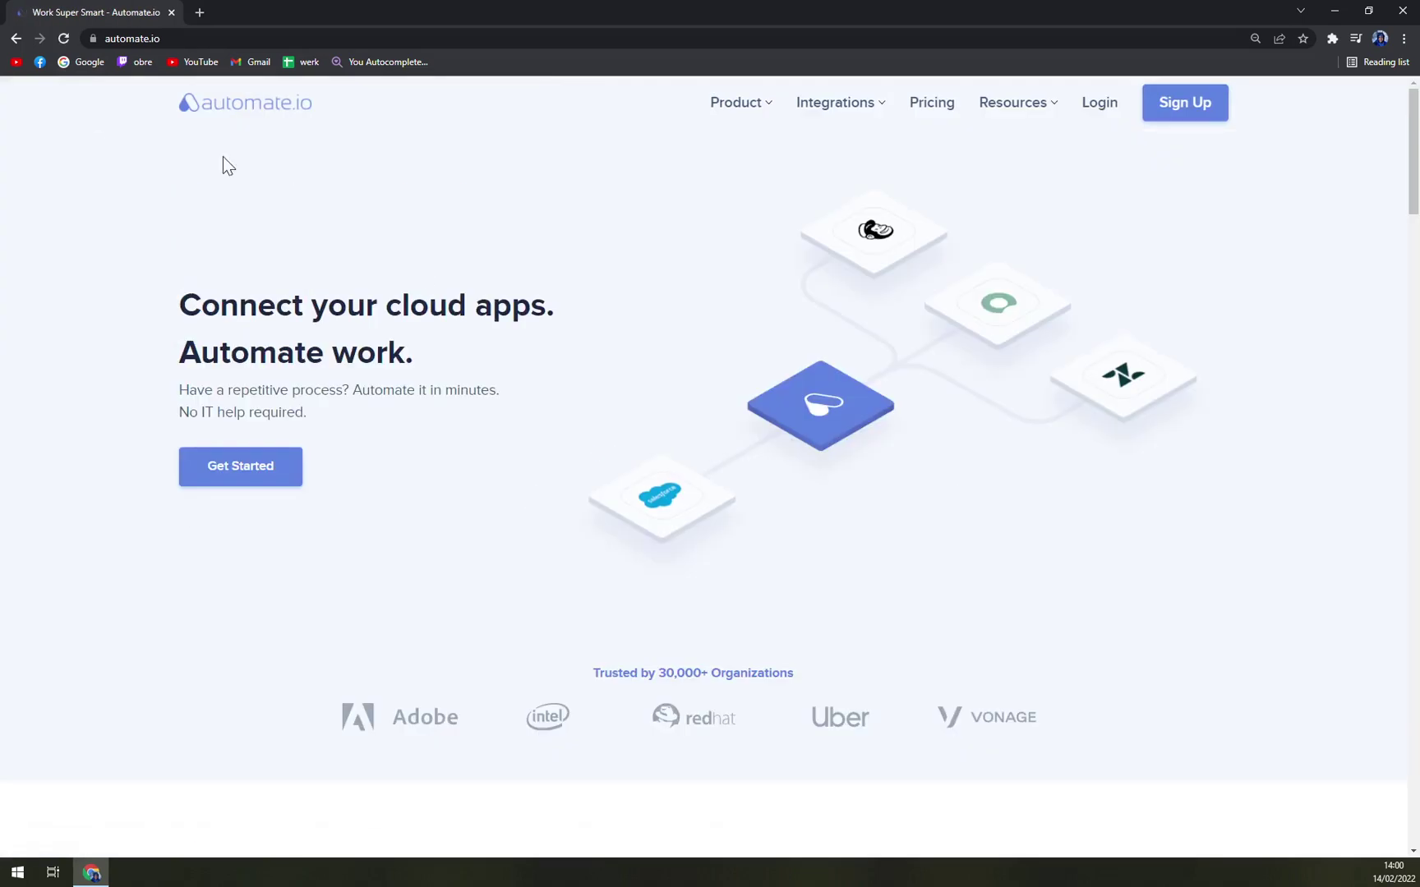
mouse_move(830, 111)
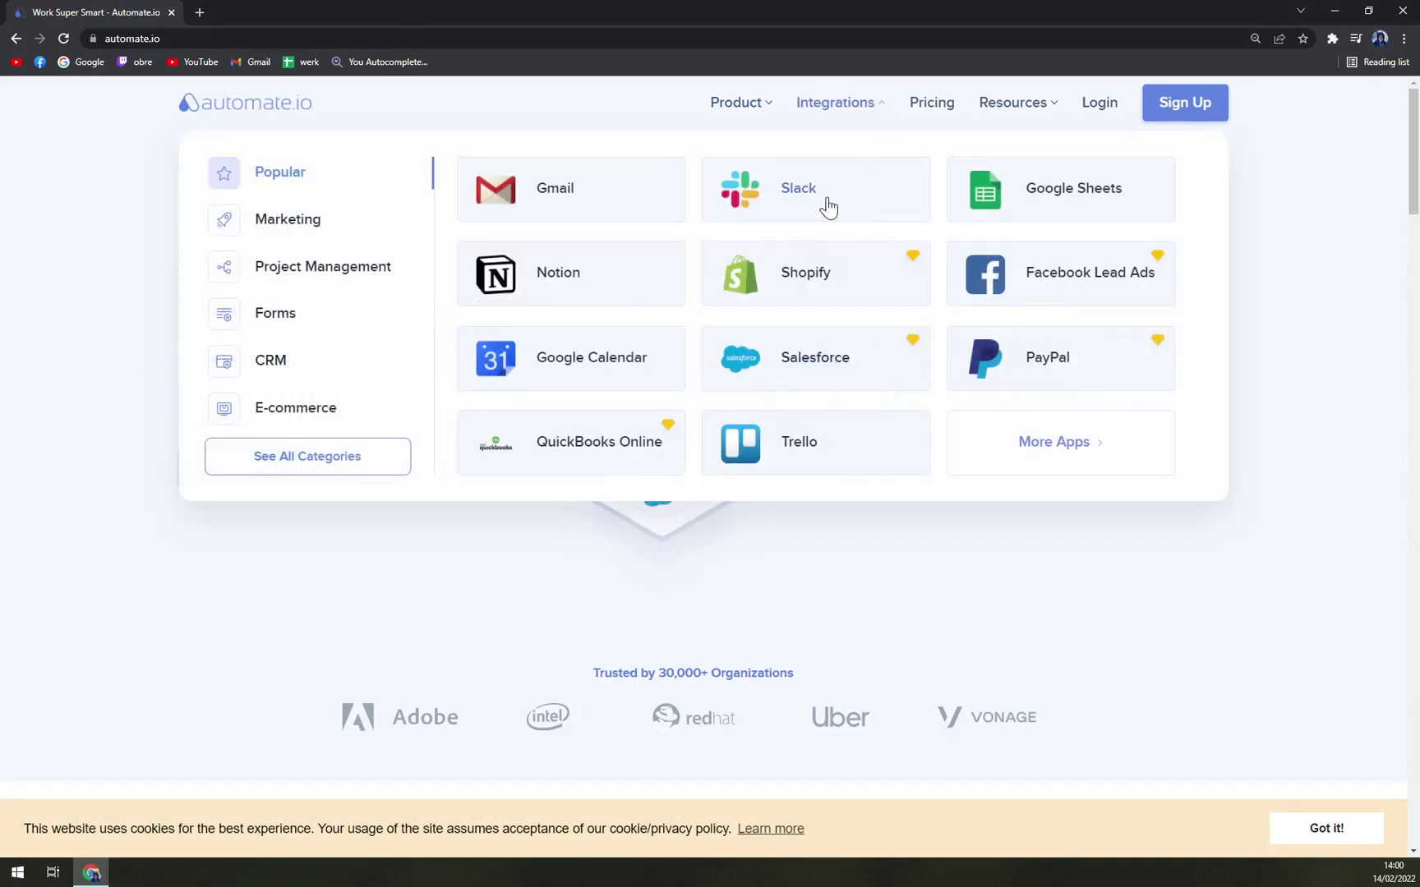
click(613, 210)
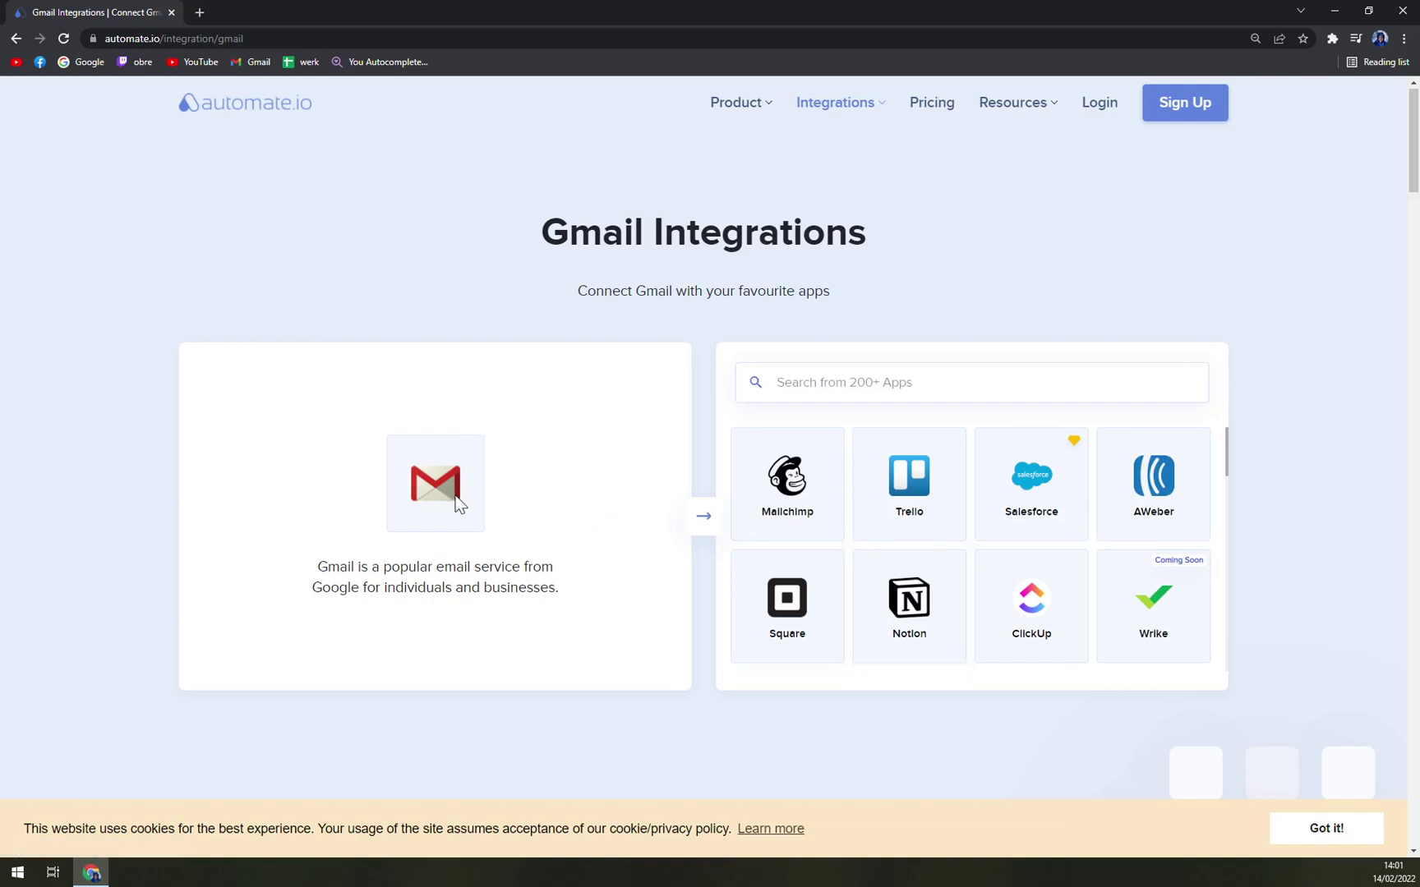
click(907, 505)
scroll(548, 530, down, 7)
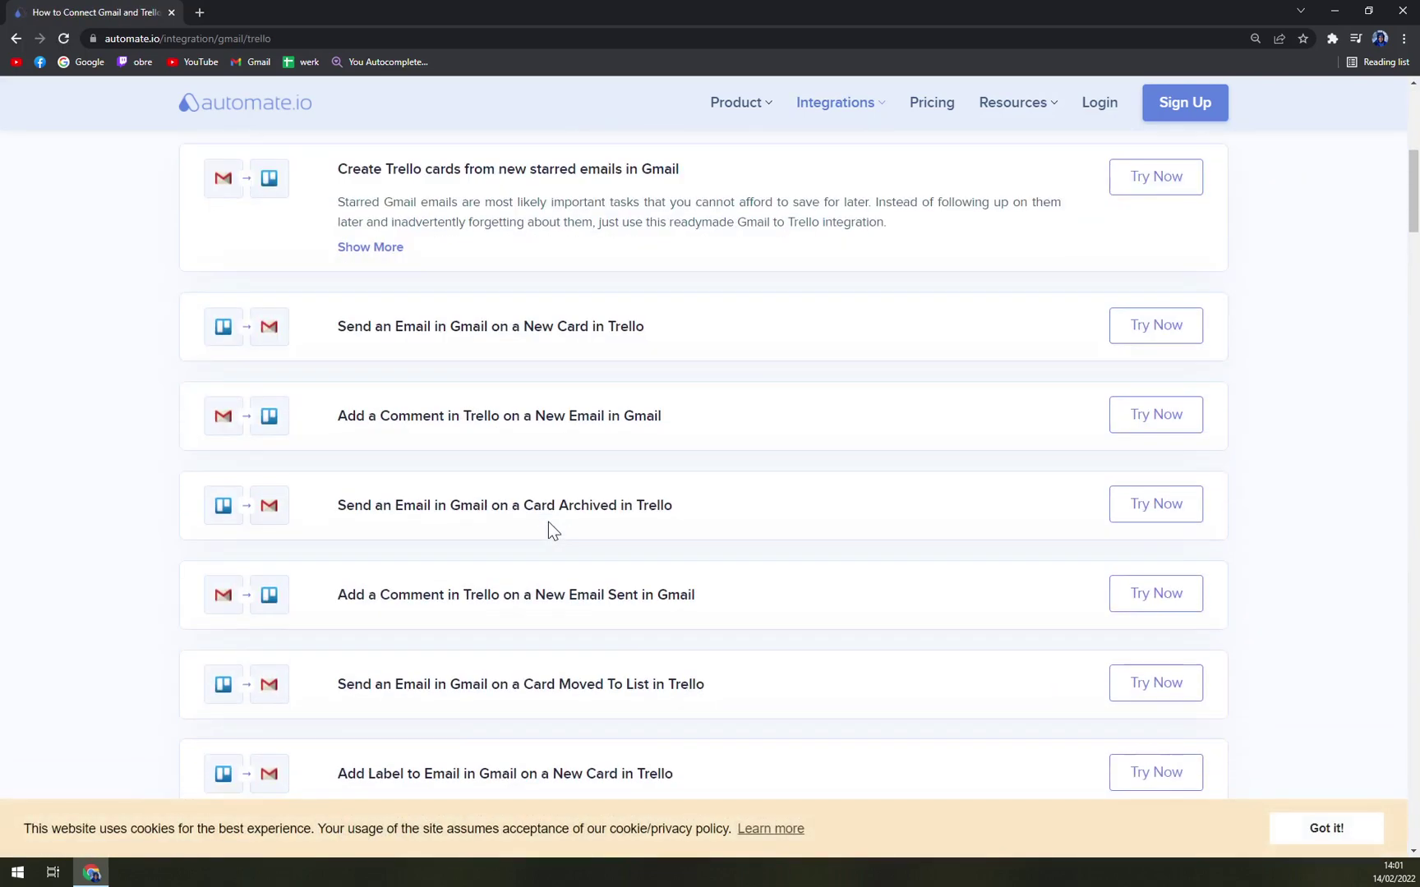
scroll(542, 542, up, 6)
scroll(563, 529, down, 1)
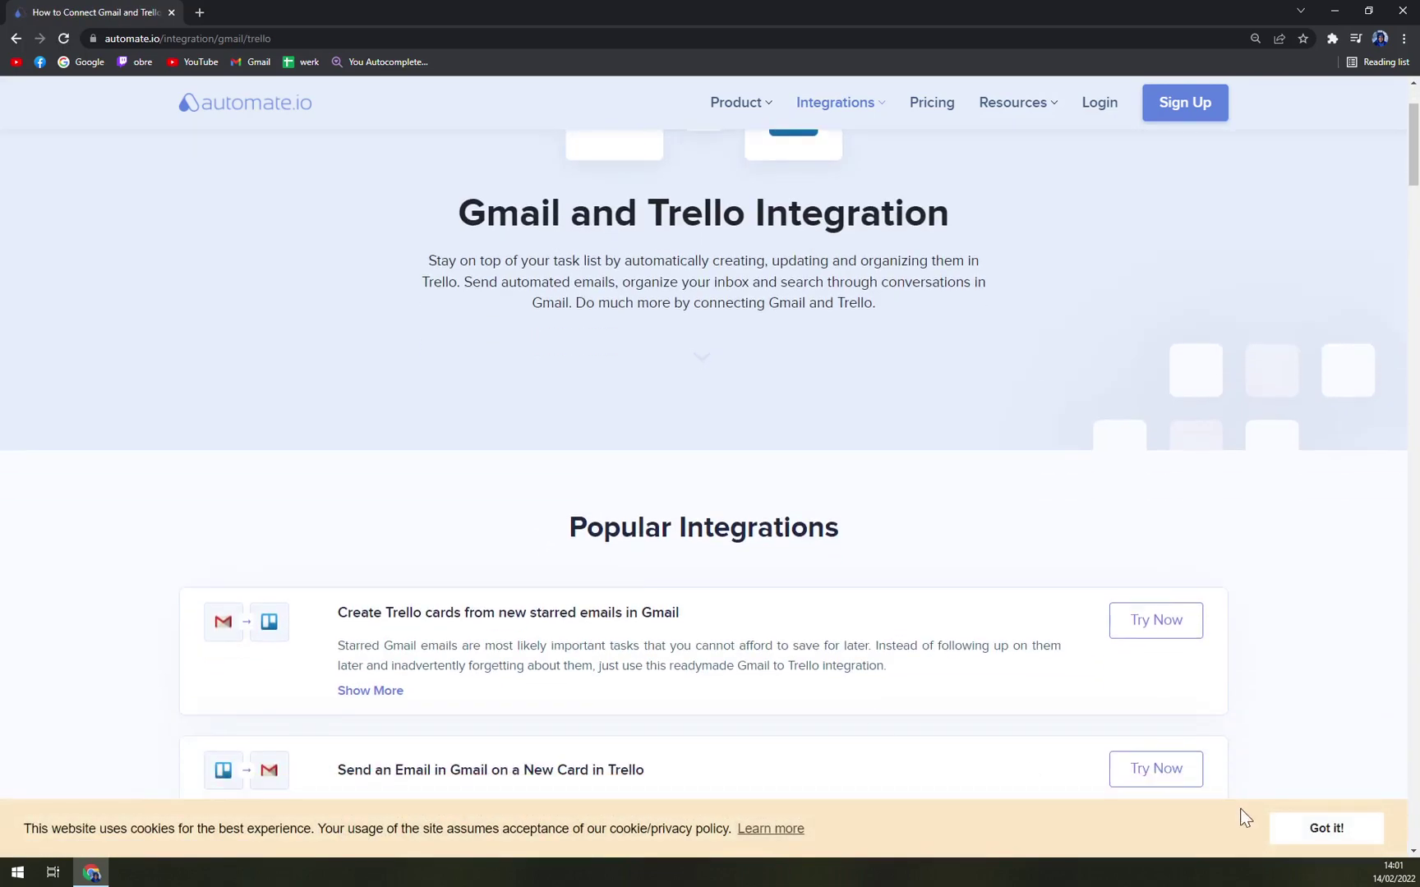
click(1318, 828)
drag(571, 530, 937, 547)
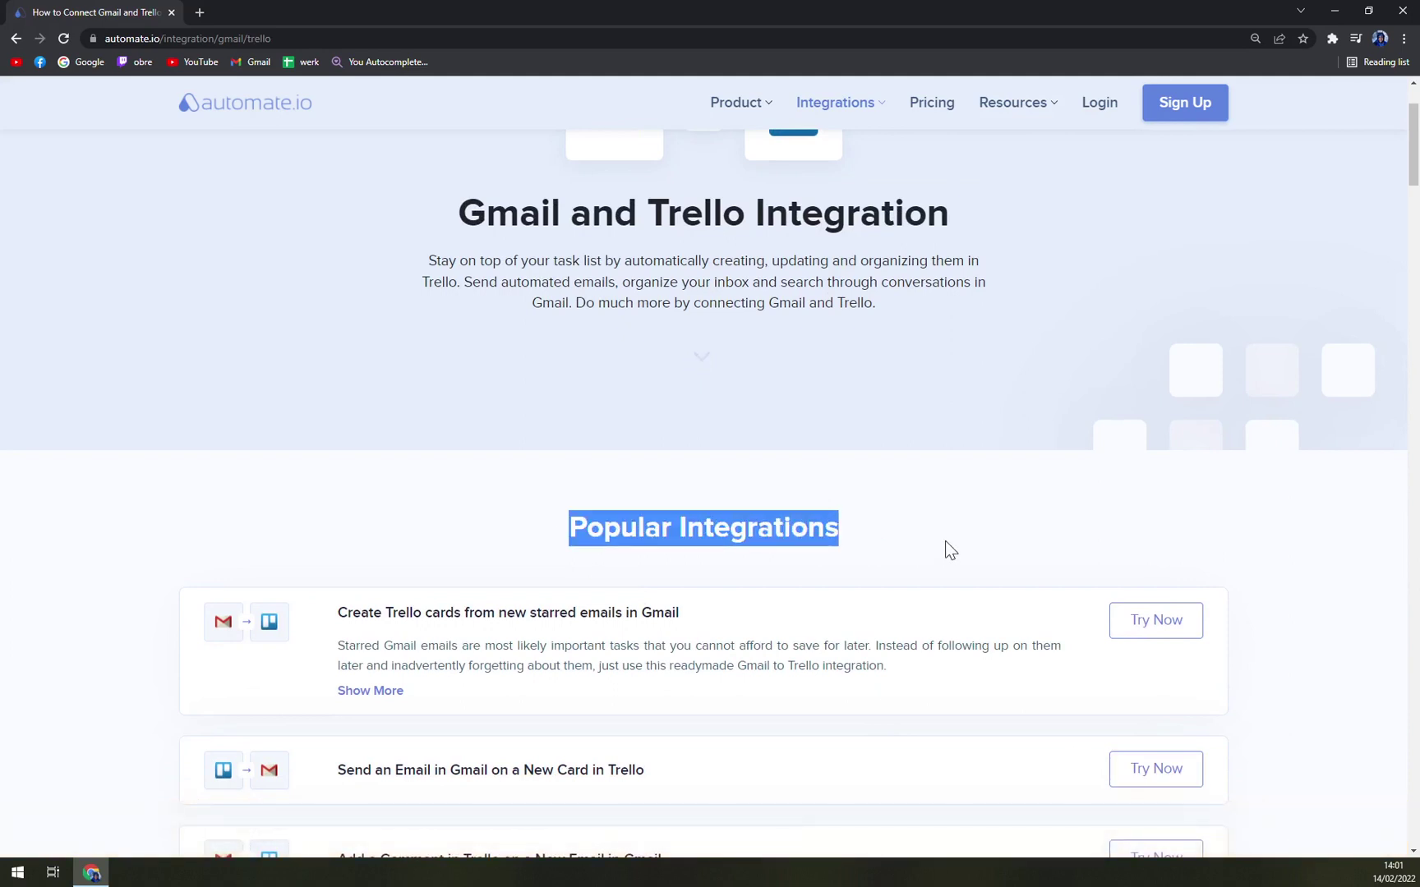
scroll(881, 534, down, 2)
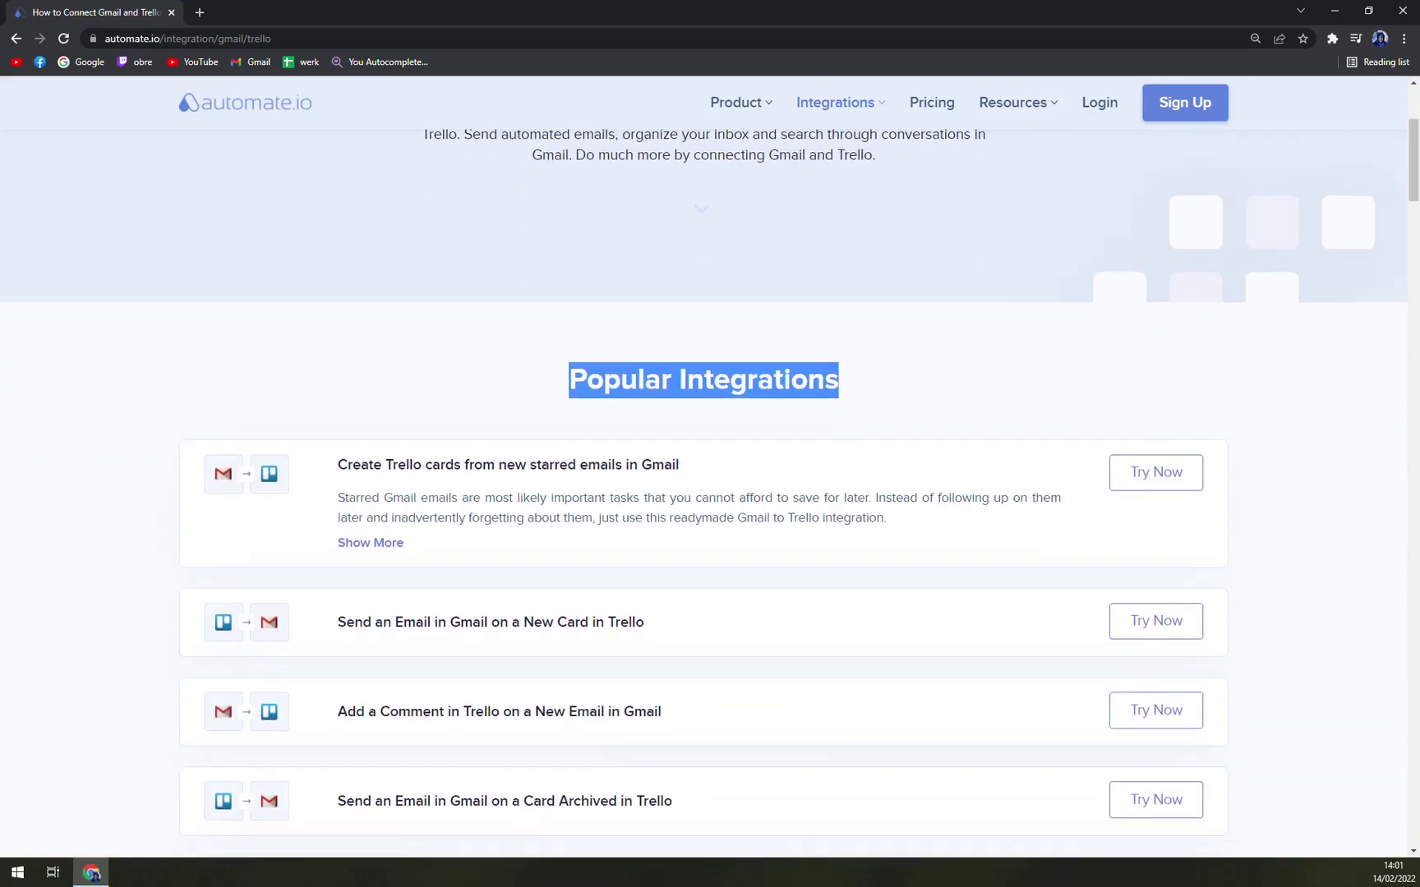
scroll(945, 456, up, 1)
scroll(904, 493, down, 1)
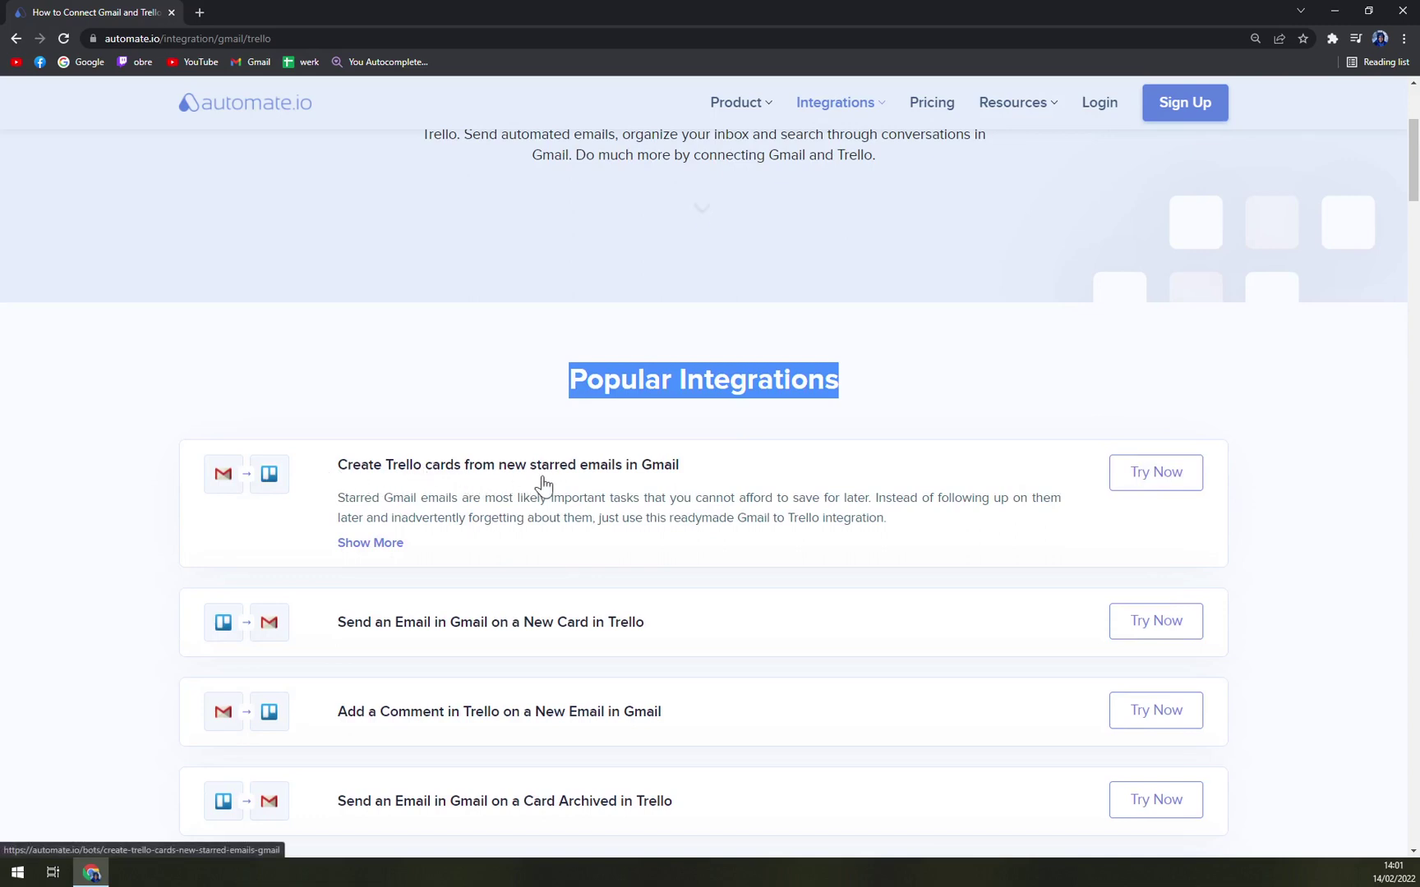
scroll(649, 476, down, 2)
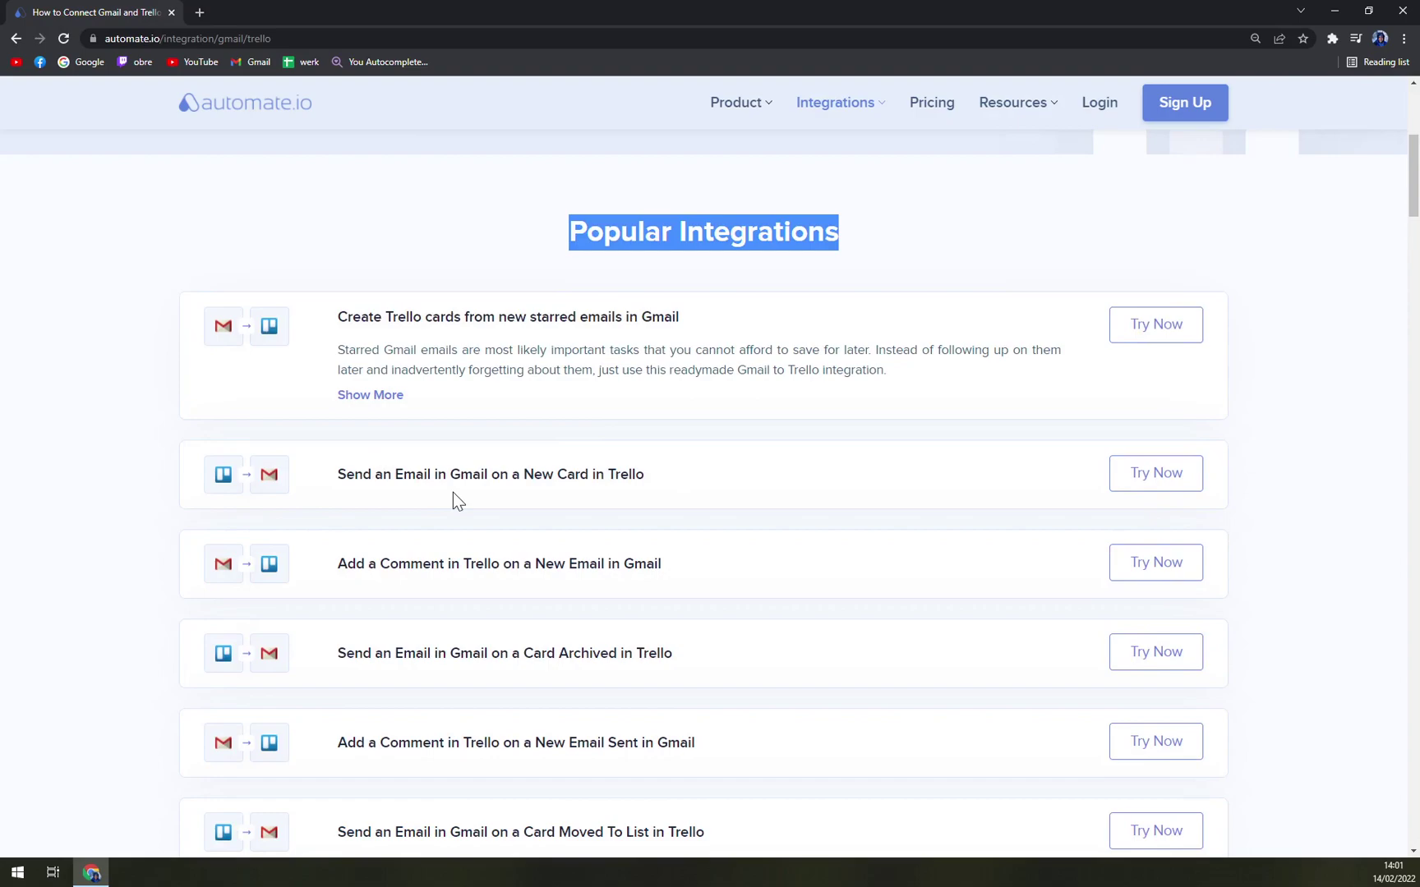
scroll(674, 487, down, 15)
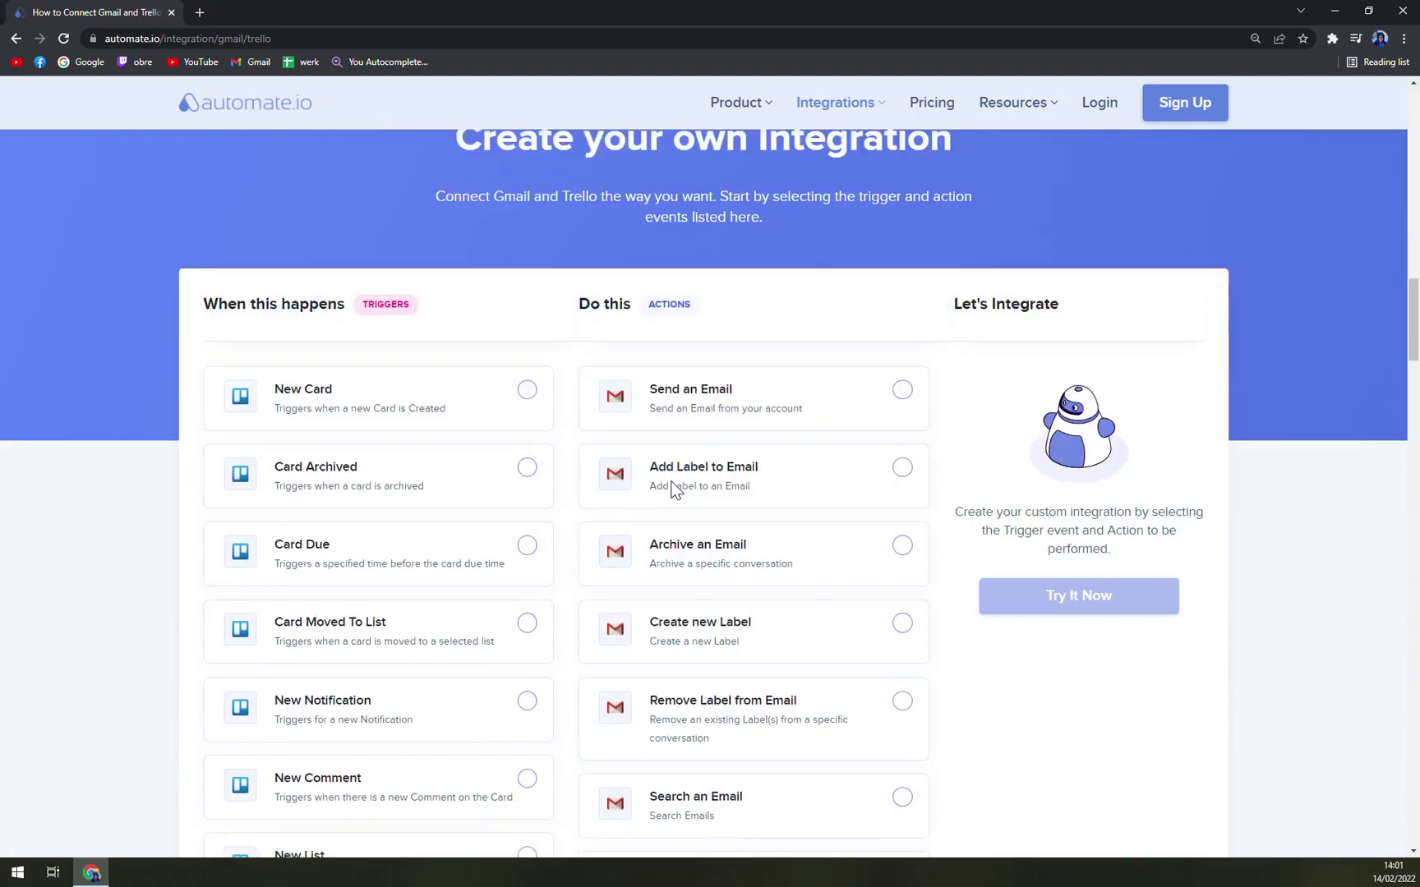
scroll(672, 483, up, 15)
click(478, 439)
scroll(479, 433, up, 3)
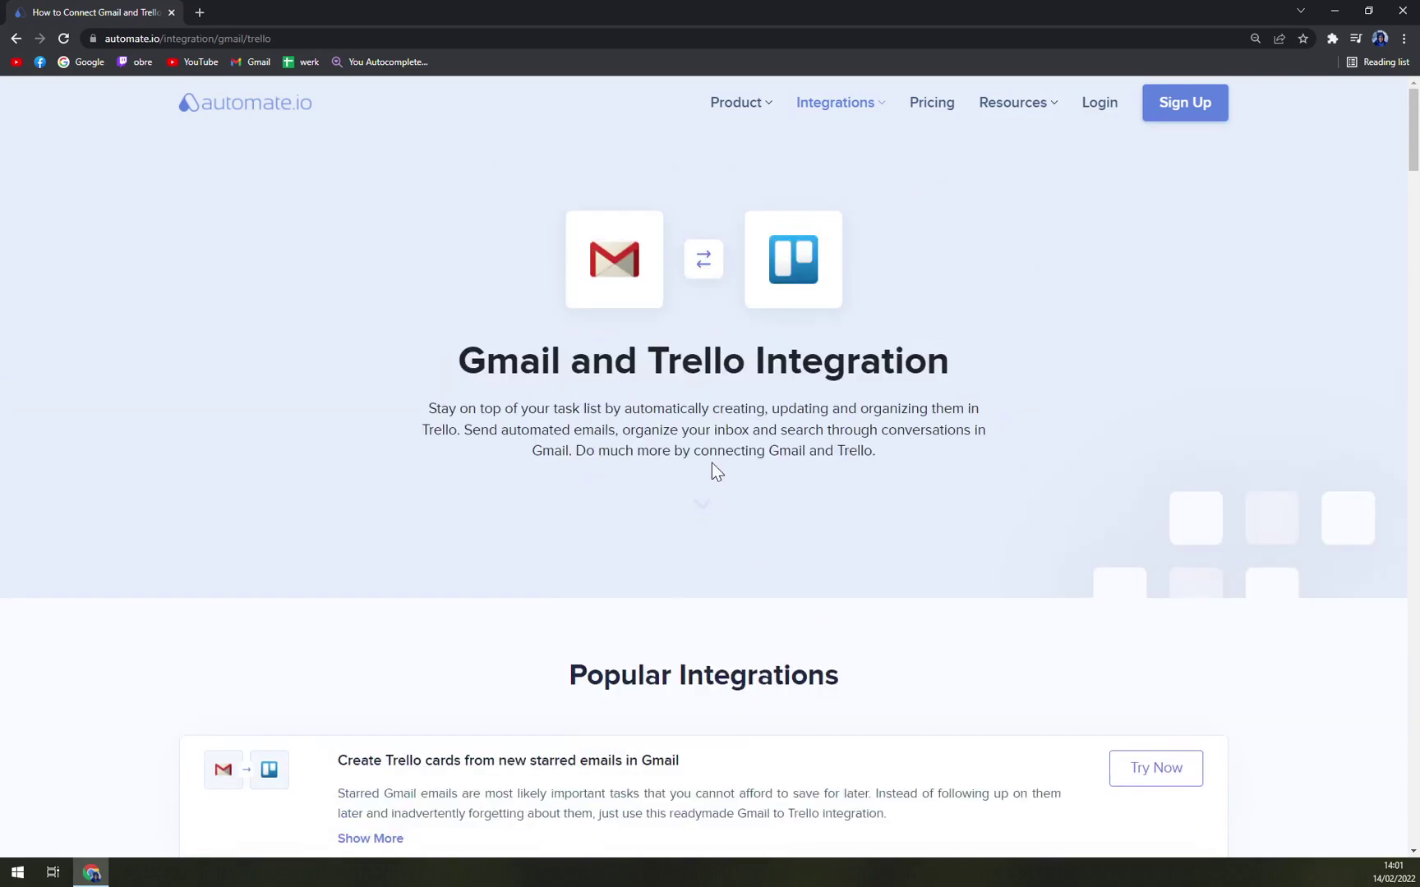
scroll(702, 547, down, 20)
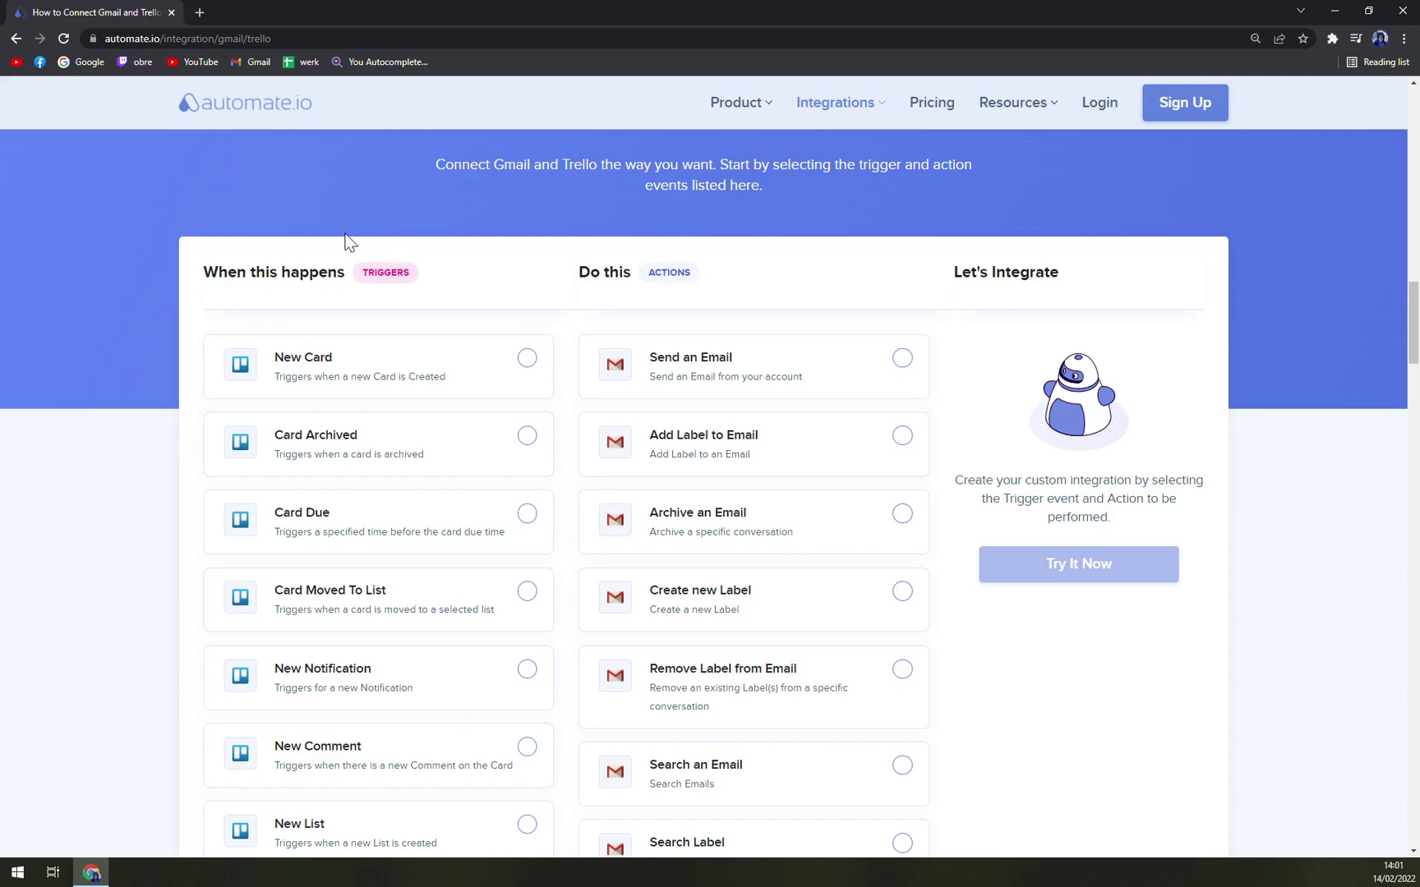
Step: Clear a stray text highlight and select New Email as the Gmail trigger
drag(345, 241, 467, 270)
click(467, 270)
scroll(382, 313, down, 1)
scroll(382, 313, down, 15)
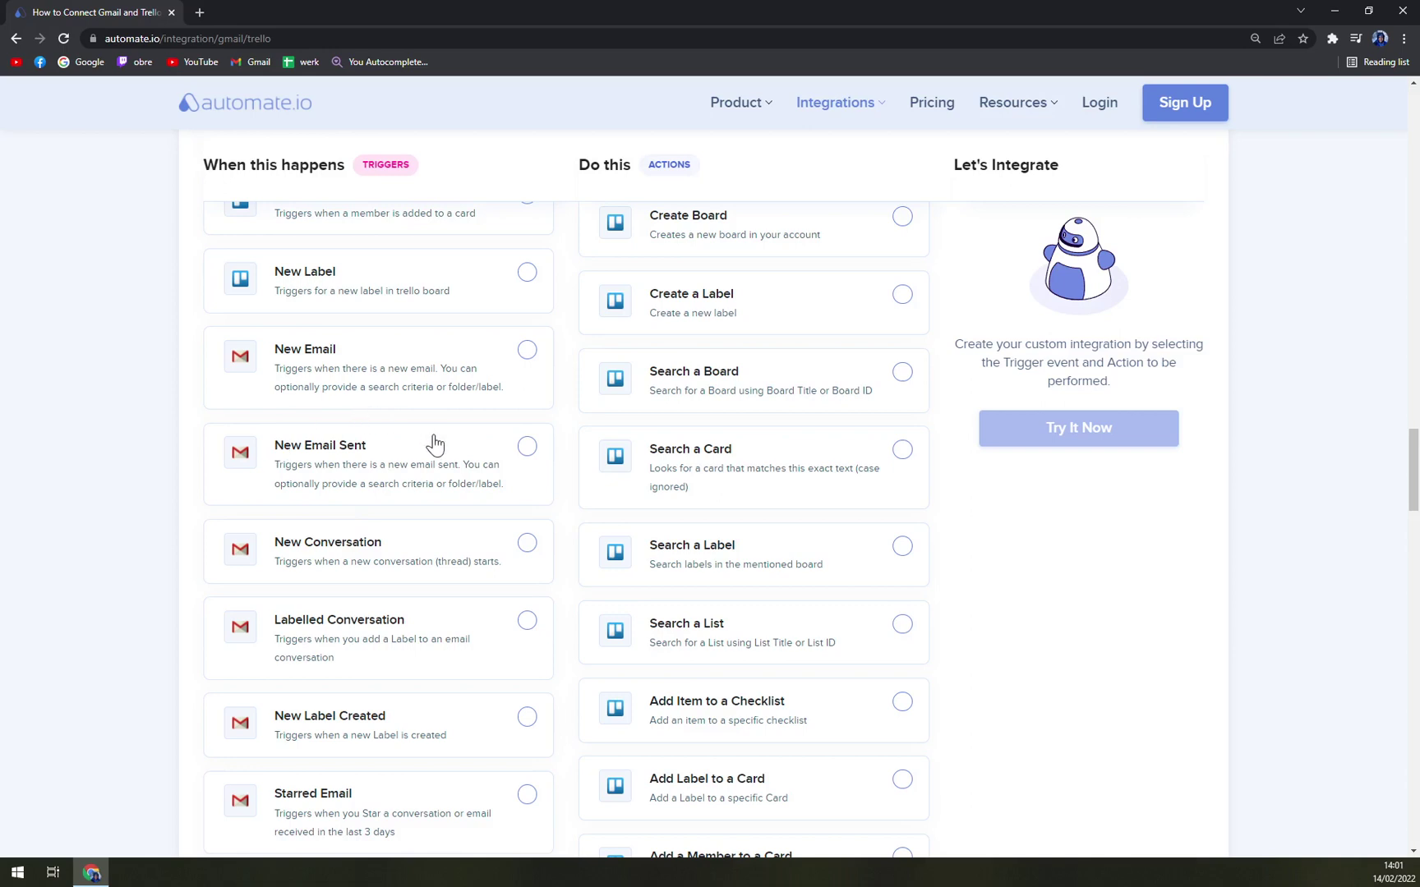
scroll(450, 485, down, 3)
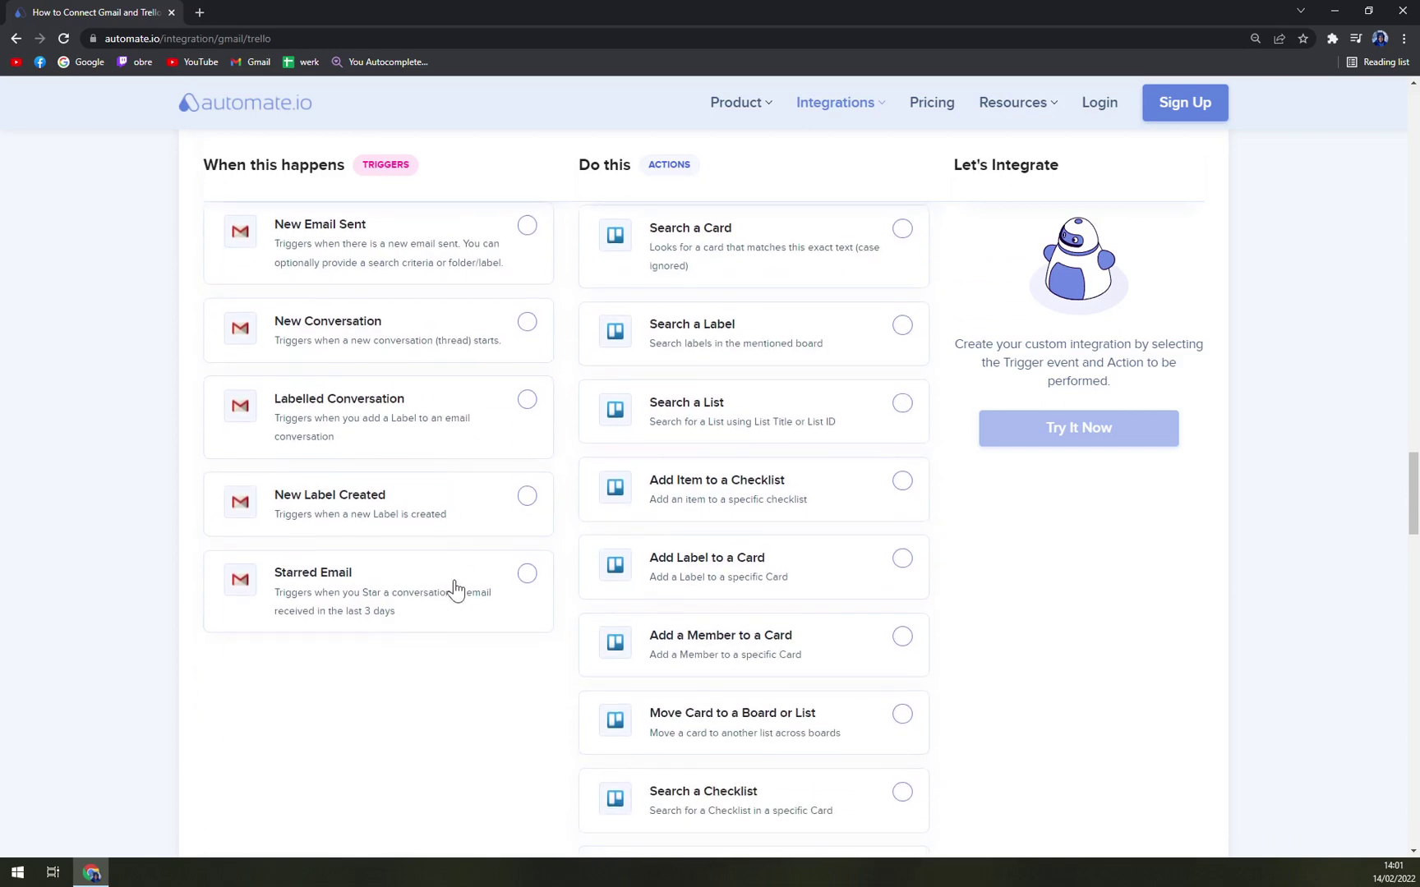
scroll(454, 588, up, 3)
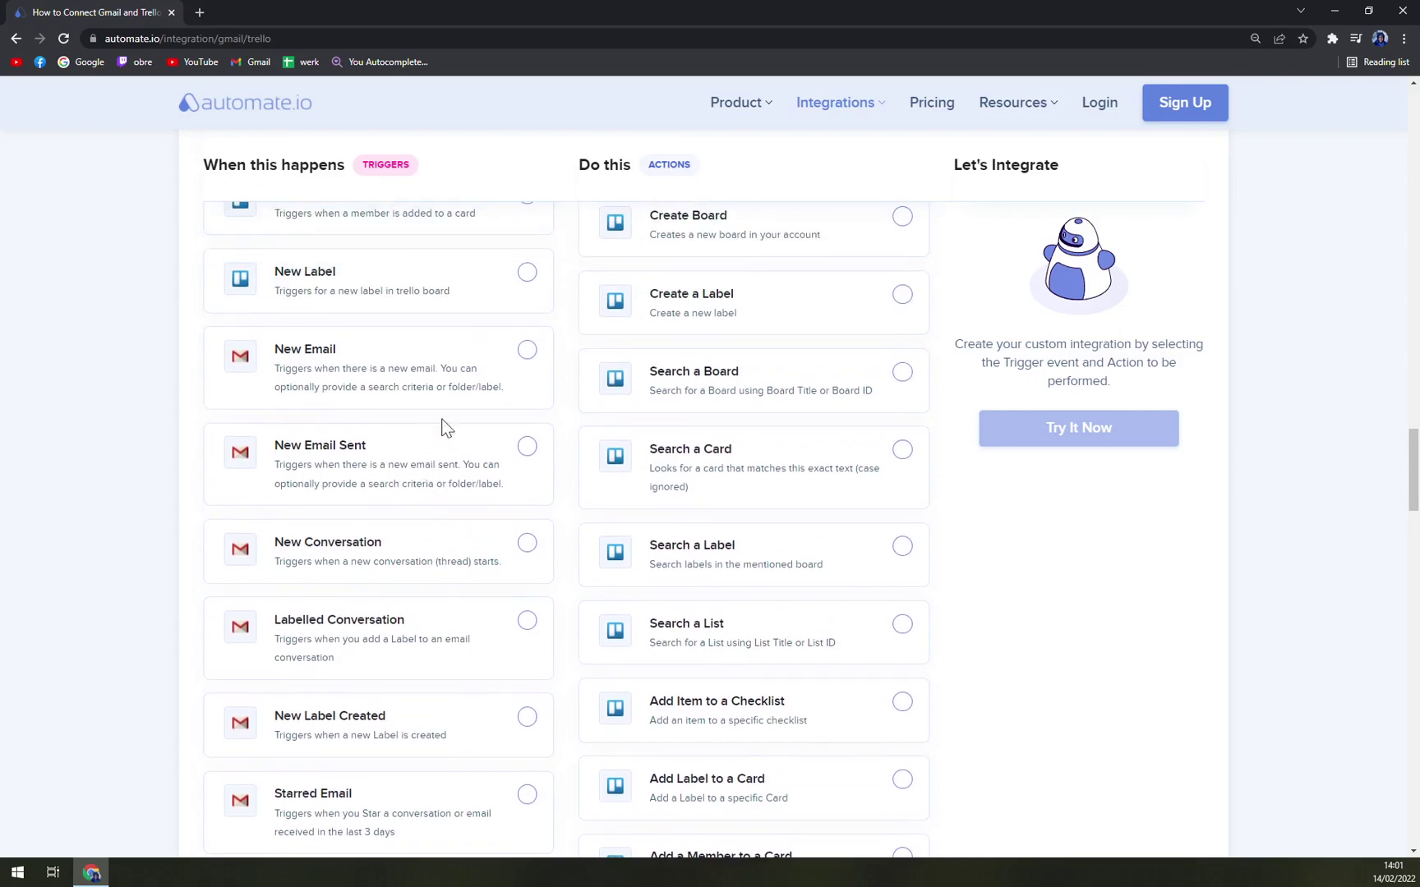
click(465, 387)
scroll(669, 342, up, 15)
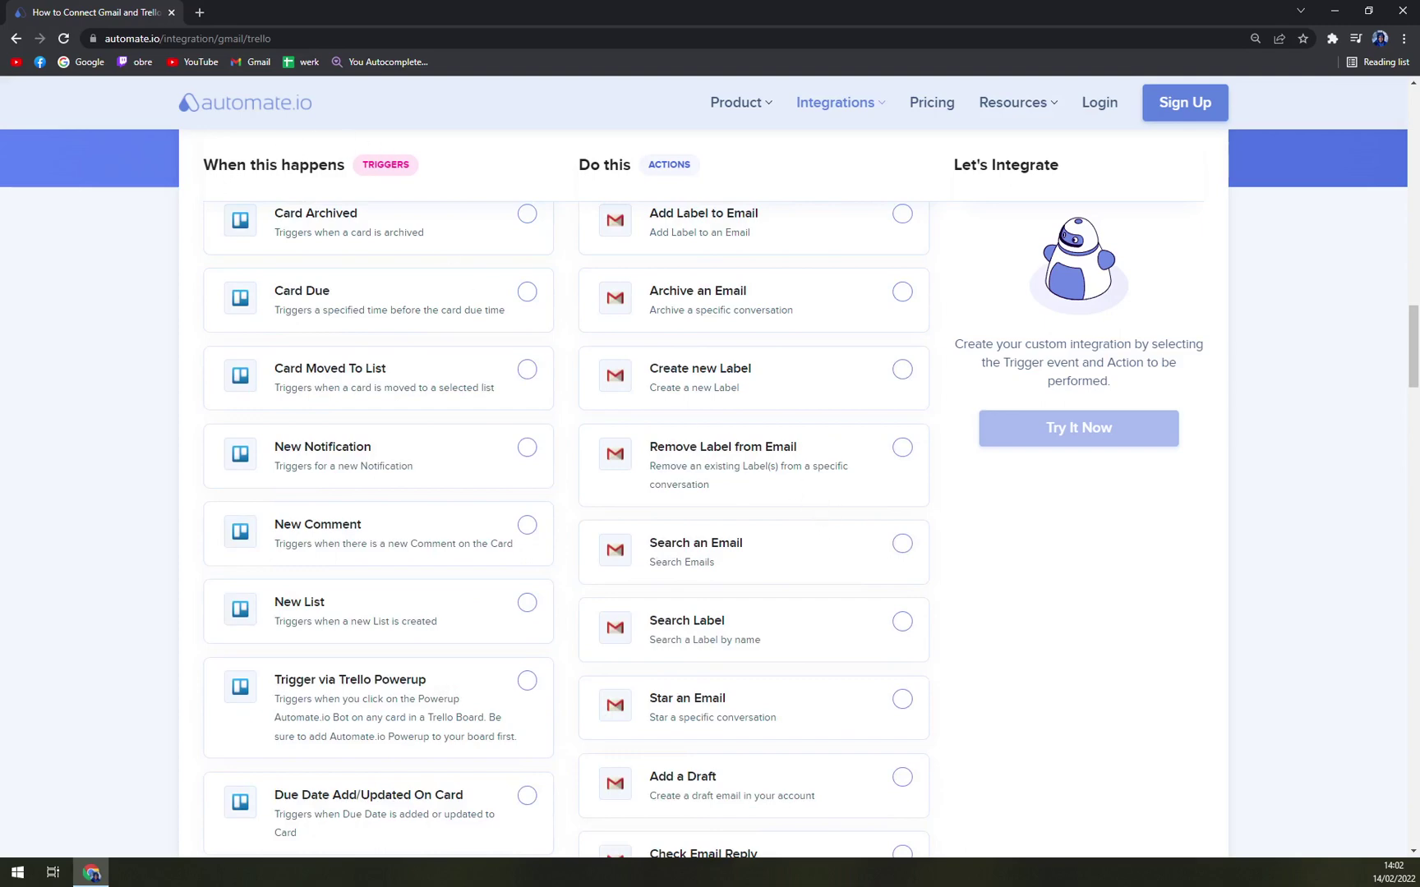
Step: Dismiss the Gmail & Trello promo popup and reselect the New Email trigger
mouse_move(215, 63)
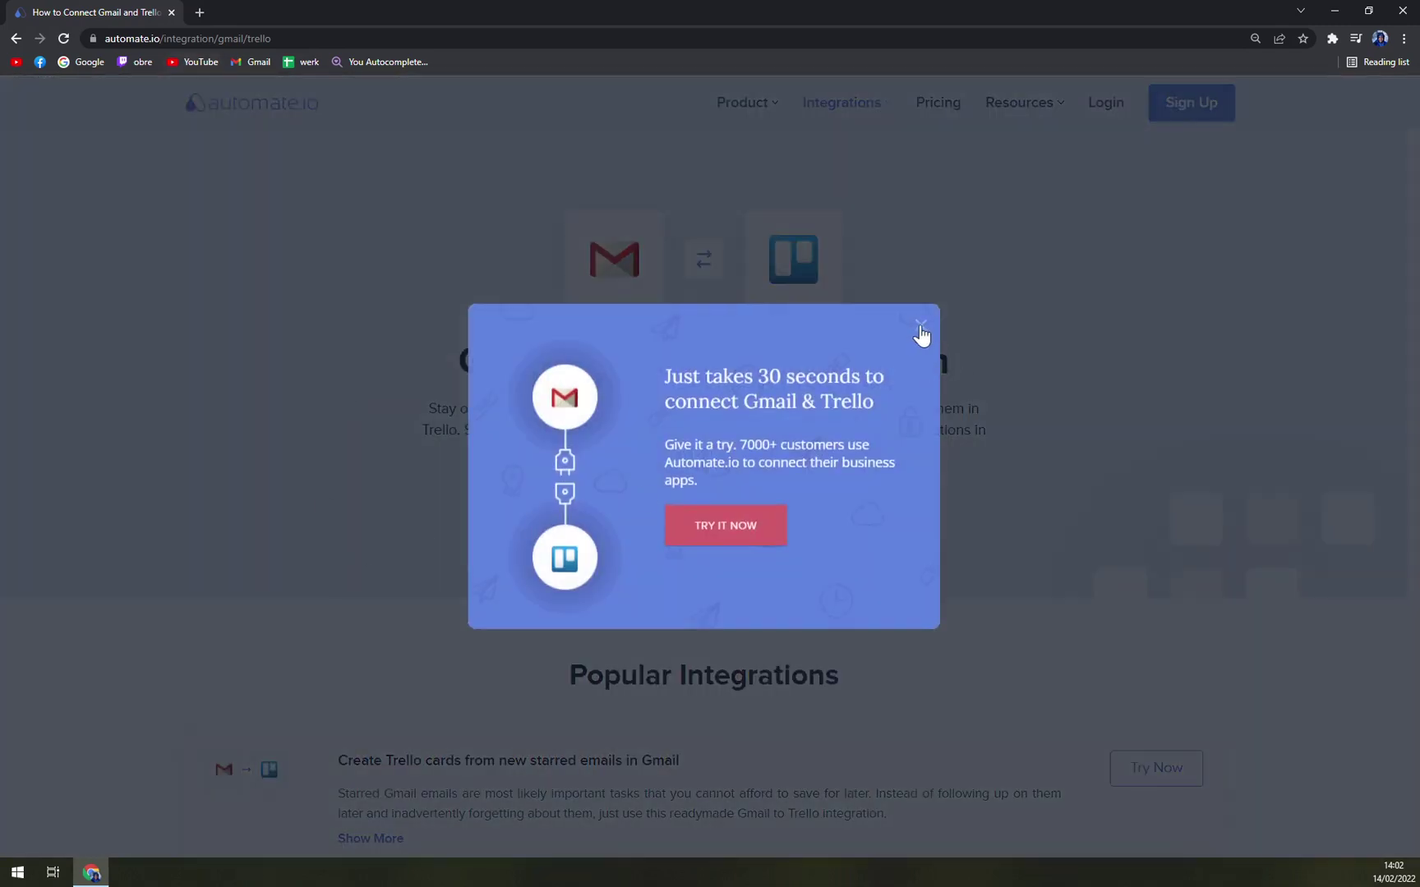
click(921, 334)
scroll(257, 371, down, 9)
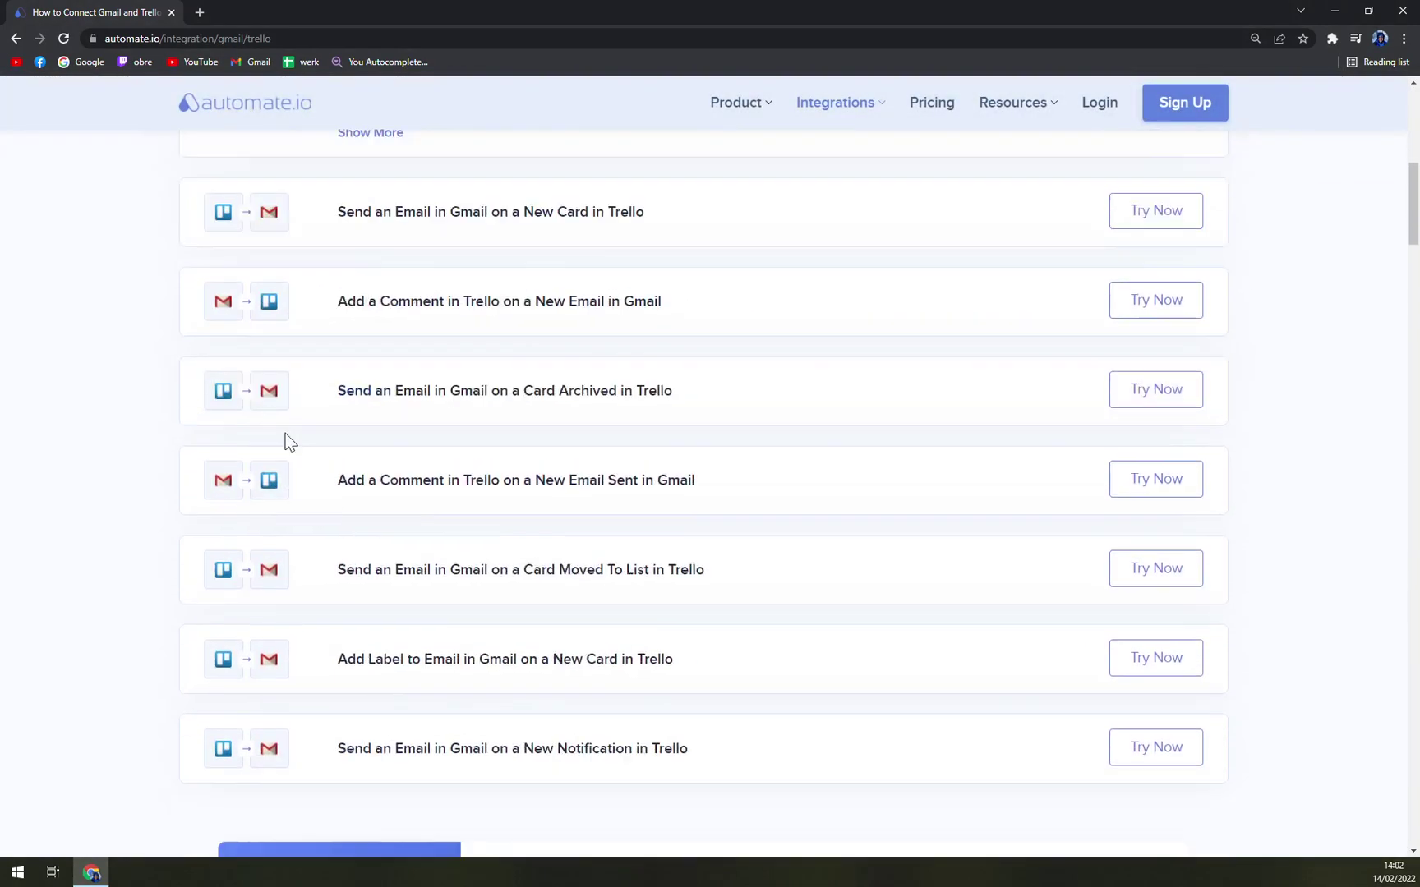
scroll(262, 394, down, 15)
scroll(575, 419, up, 2)
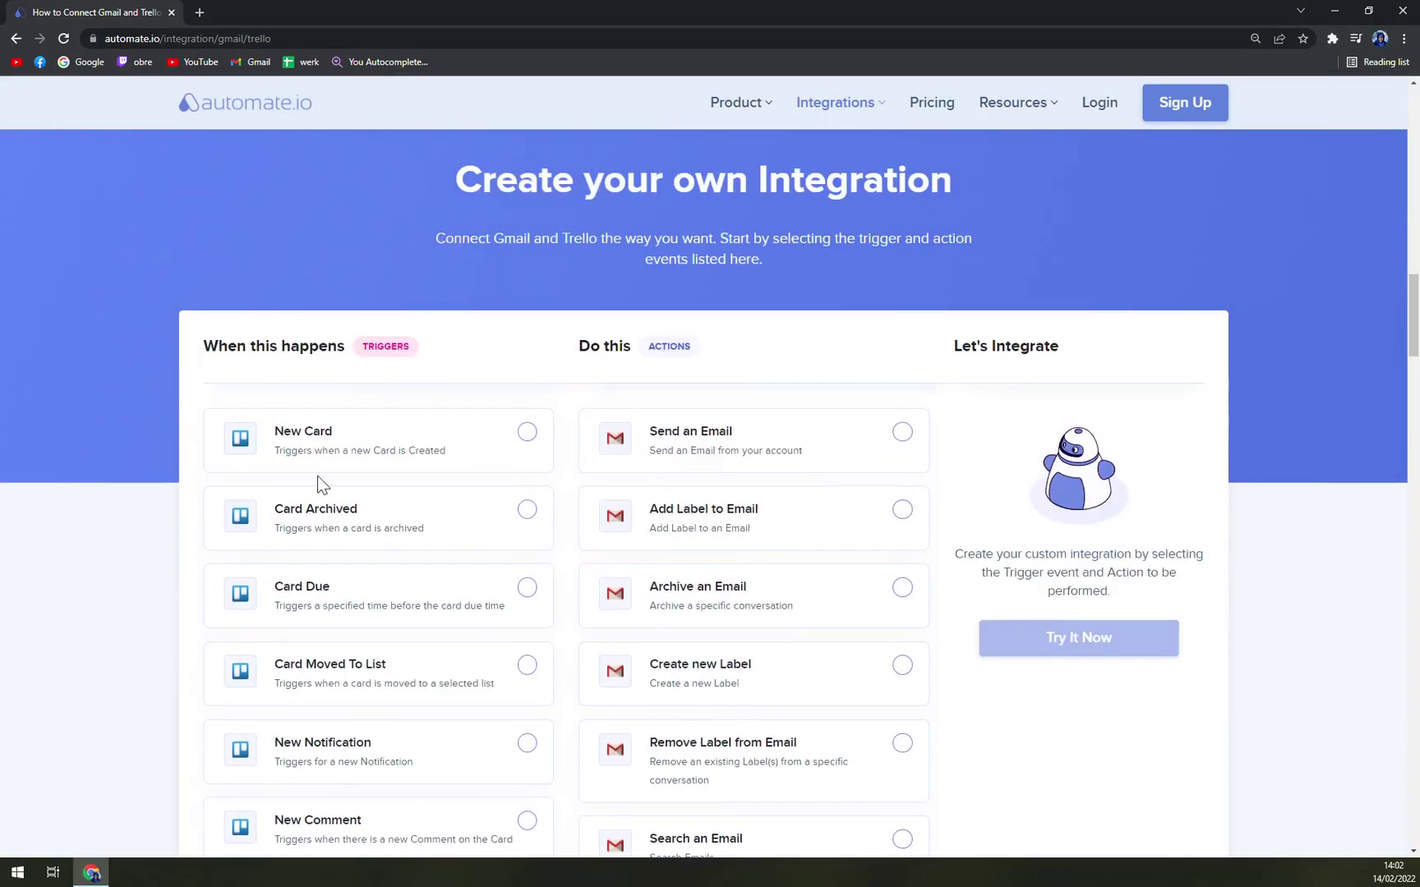
scroll(345, 469, down, 5)
click(370, 501)
Step: Select Add or Update a Card as the Trello action
scroll(395, 489, down, 4)
scroll(436, 427, up, 2)
scroll(677, 327, up, 7)
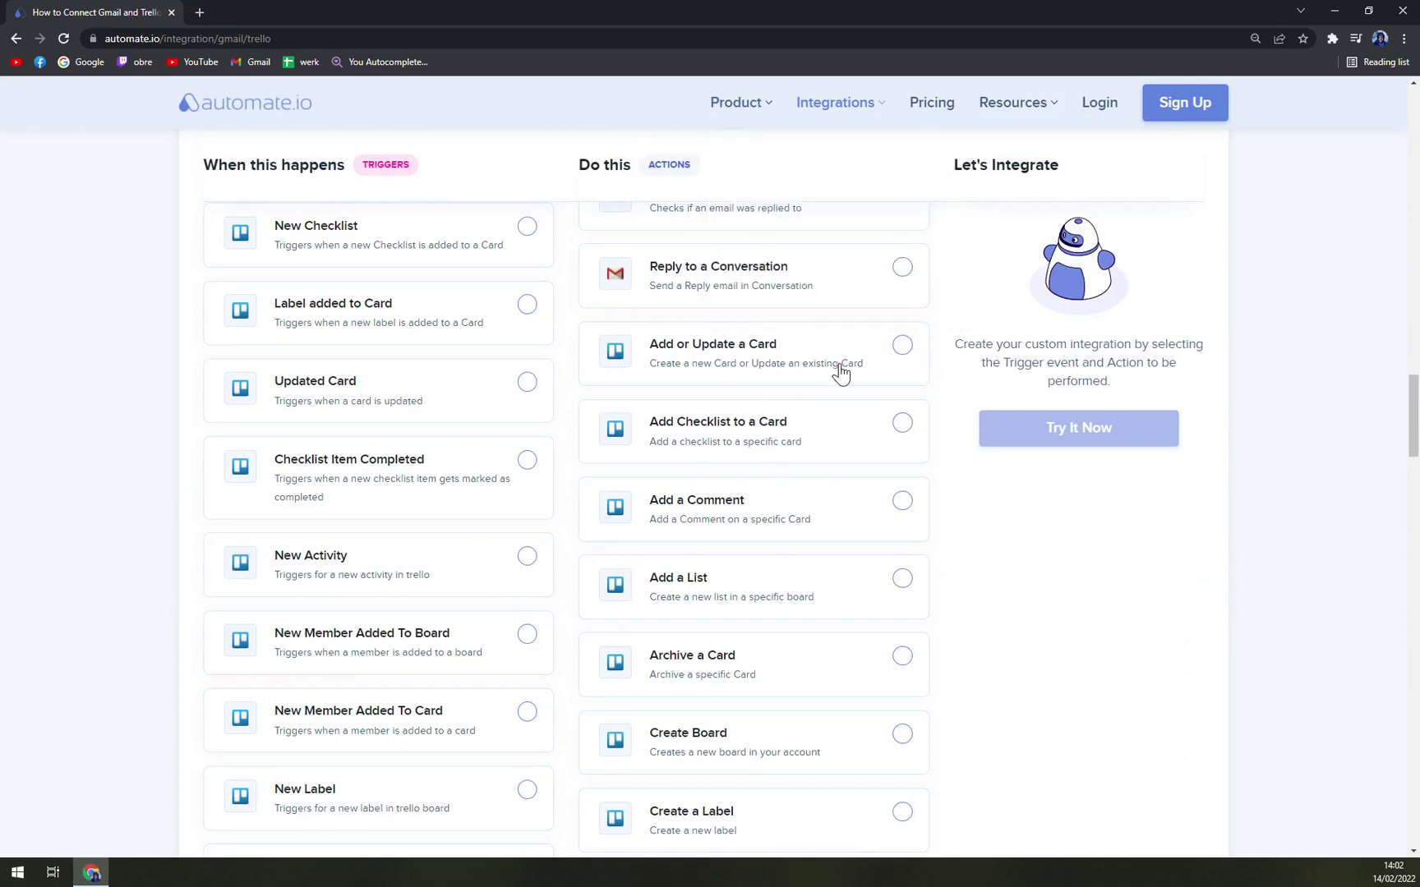
scroll(840, 372, down, 2)
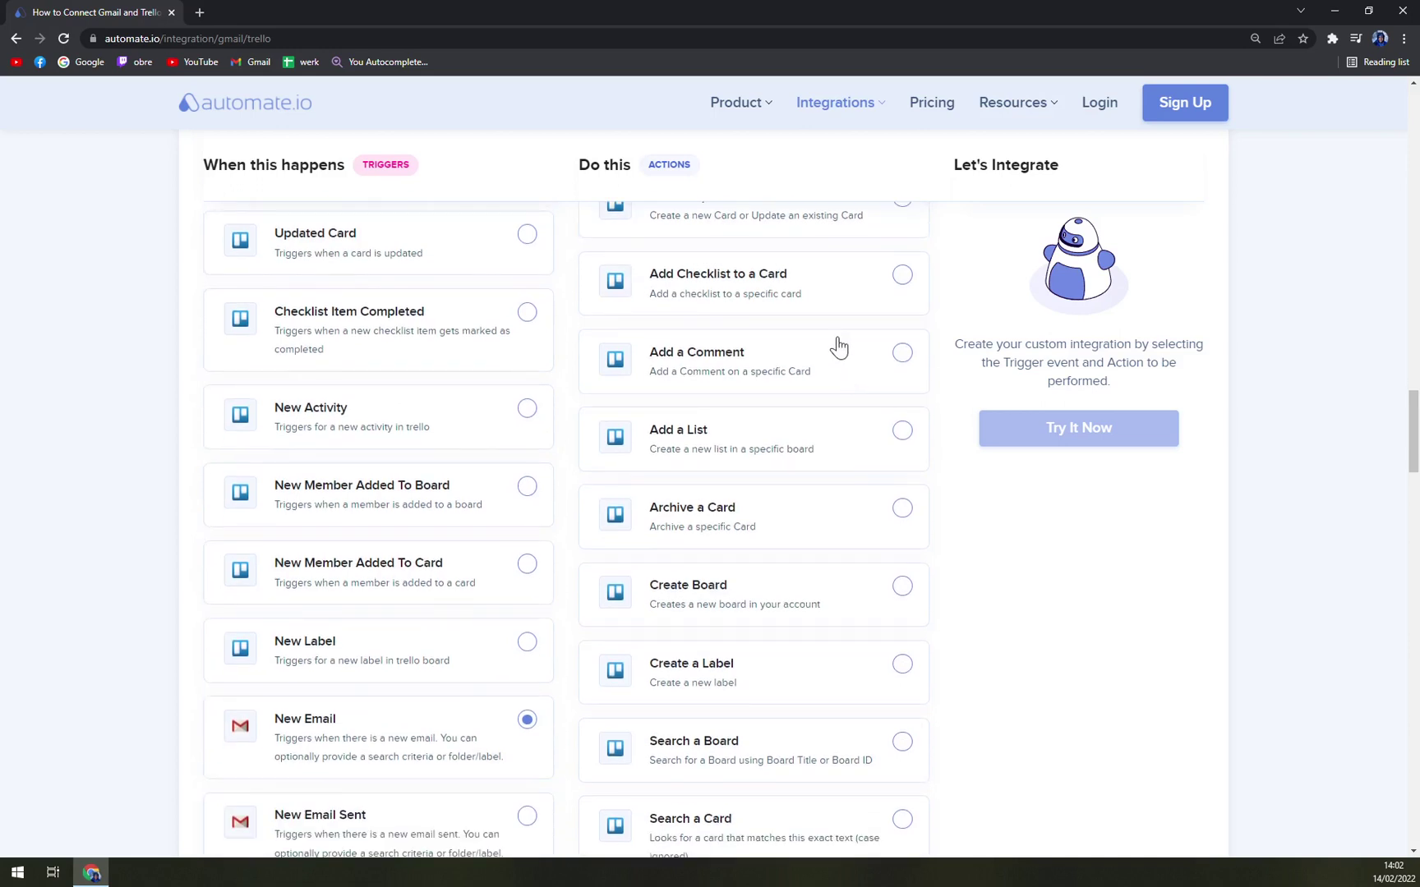
scroll(838, 346, down, 1)
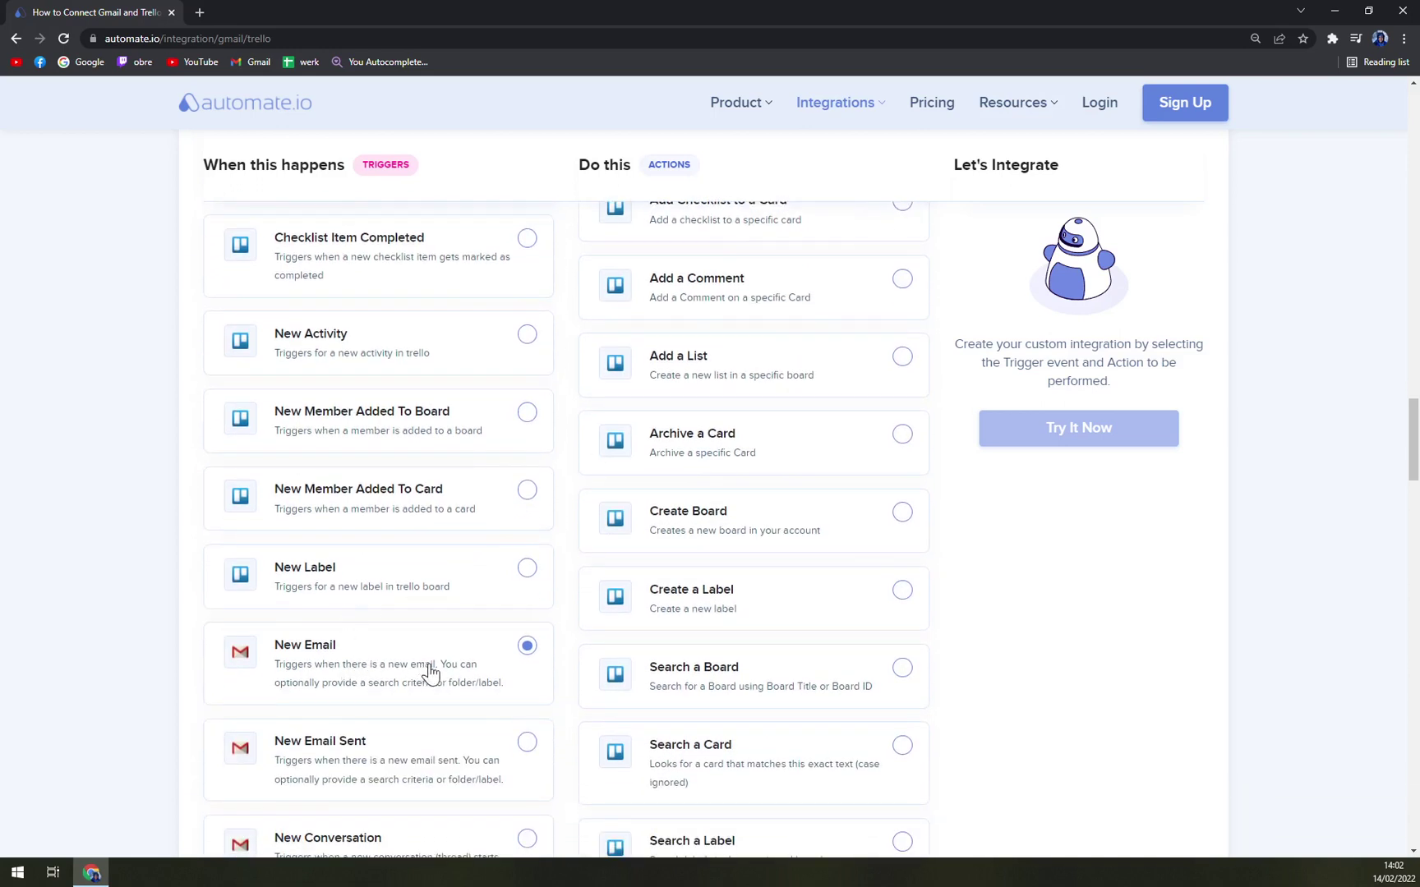
scroll(507, 666, up, 3)
scroll(611, 548, down, 3)
scroll(850, 444, up, 1)
scroll(756, 401, up, 3)
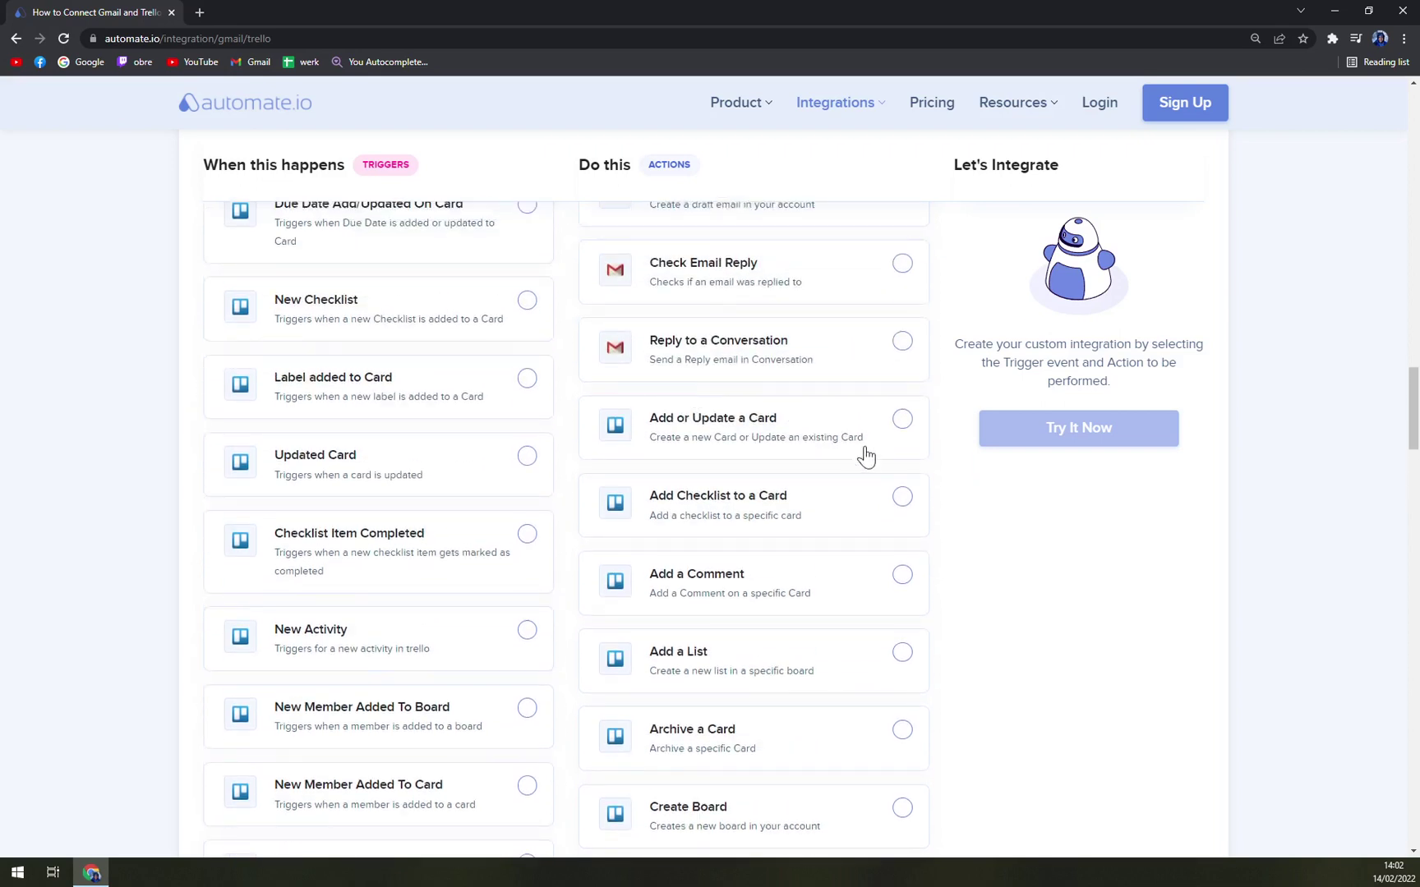
scroll(868, 458, down, 2)
scroll(869, 456, up, 1)
scroll(869, 456, up, 1)
click(896, 438)
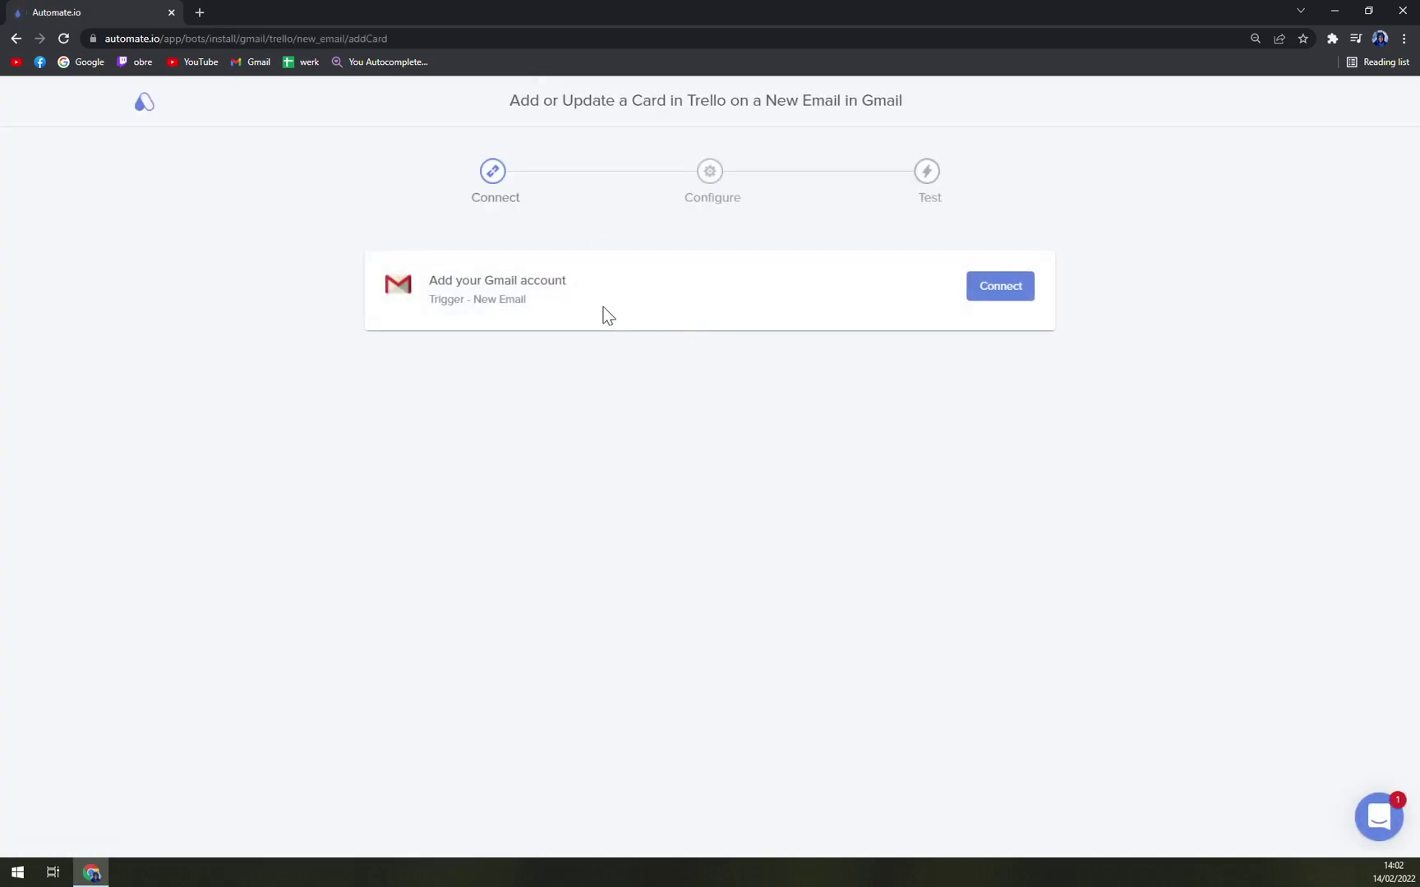
Step: Connect the Gmail account for the New Email trigger through the authorization popup
click(1027, 296)
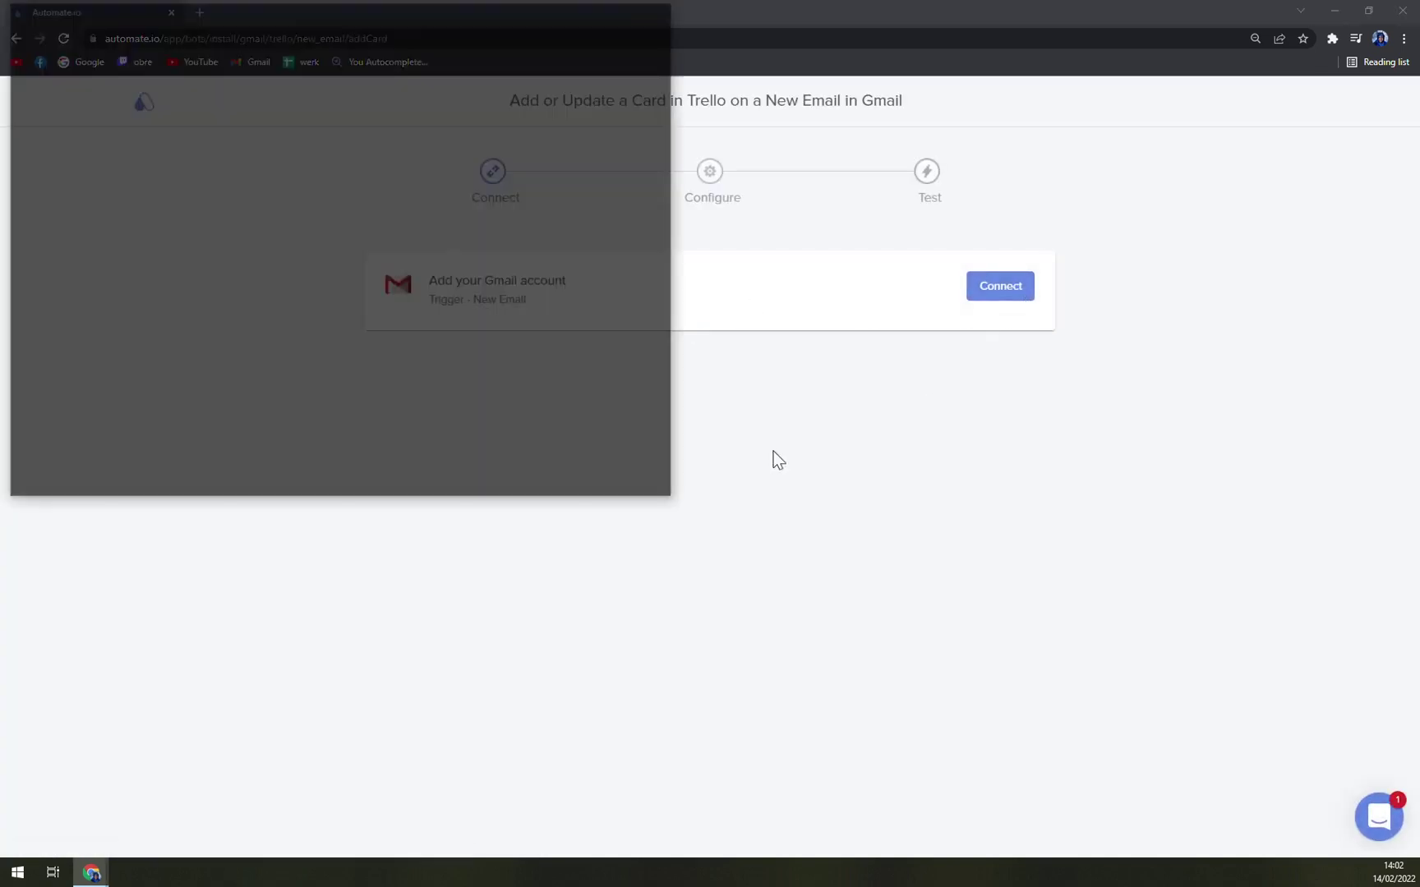
drag(327, 18, 0, 82)
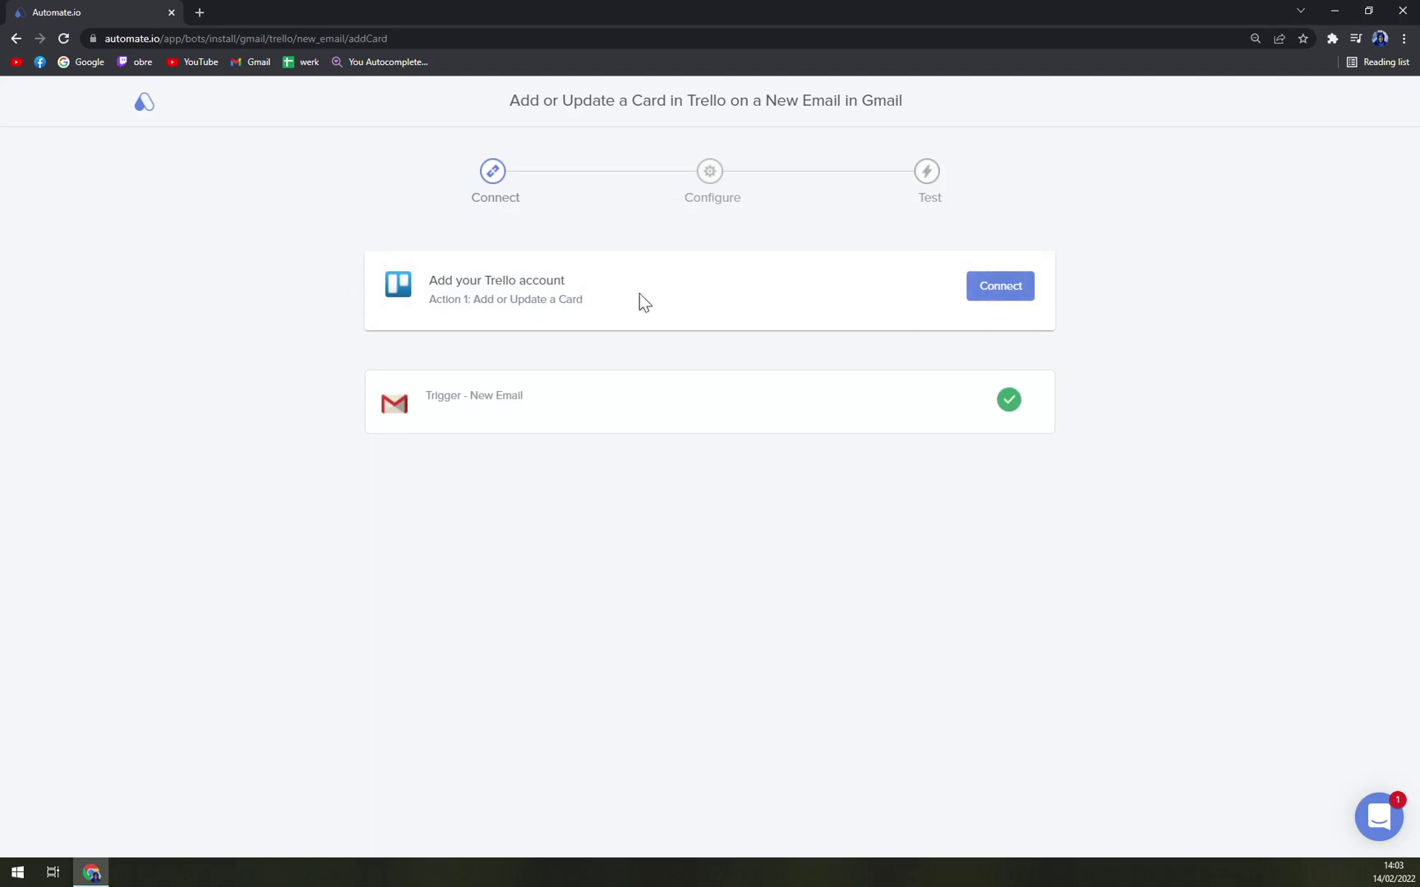
Step: Connect and authorize the Trello account, keeping App Name as Trello
click(995, 287)
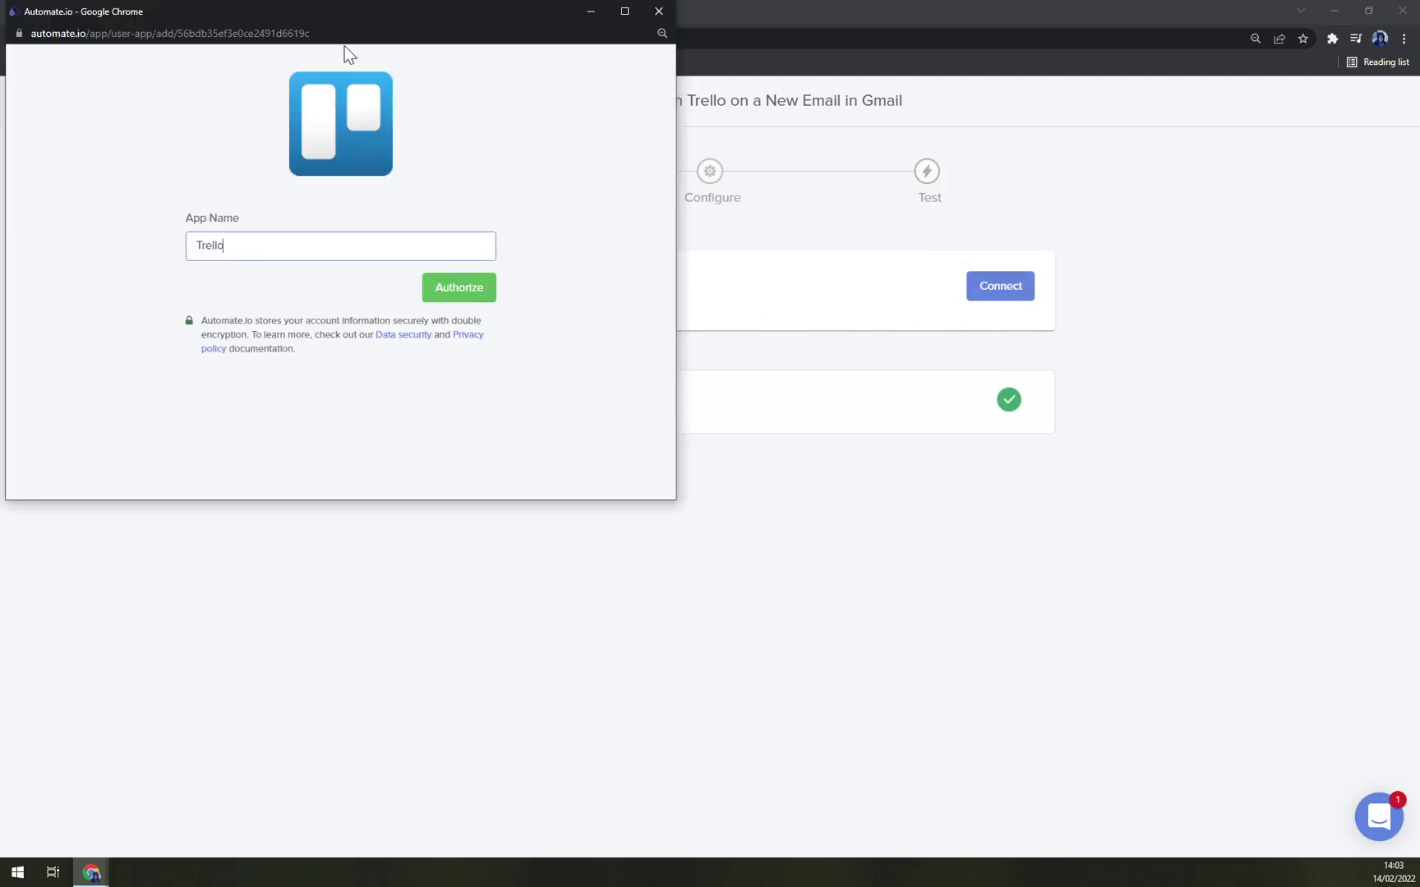
click(440, 295)
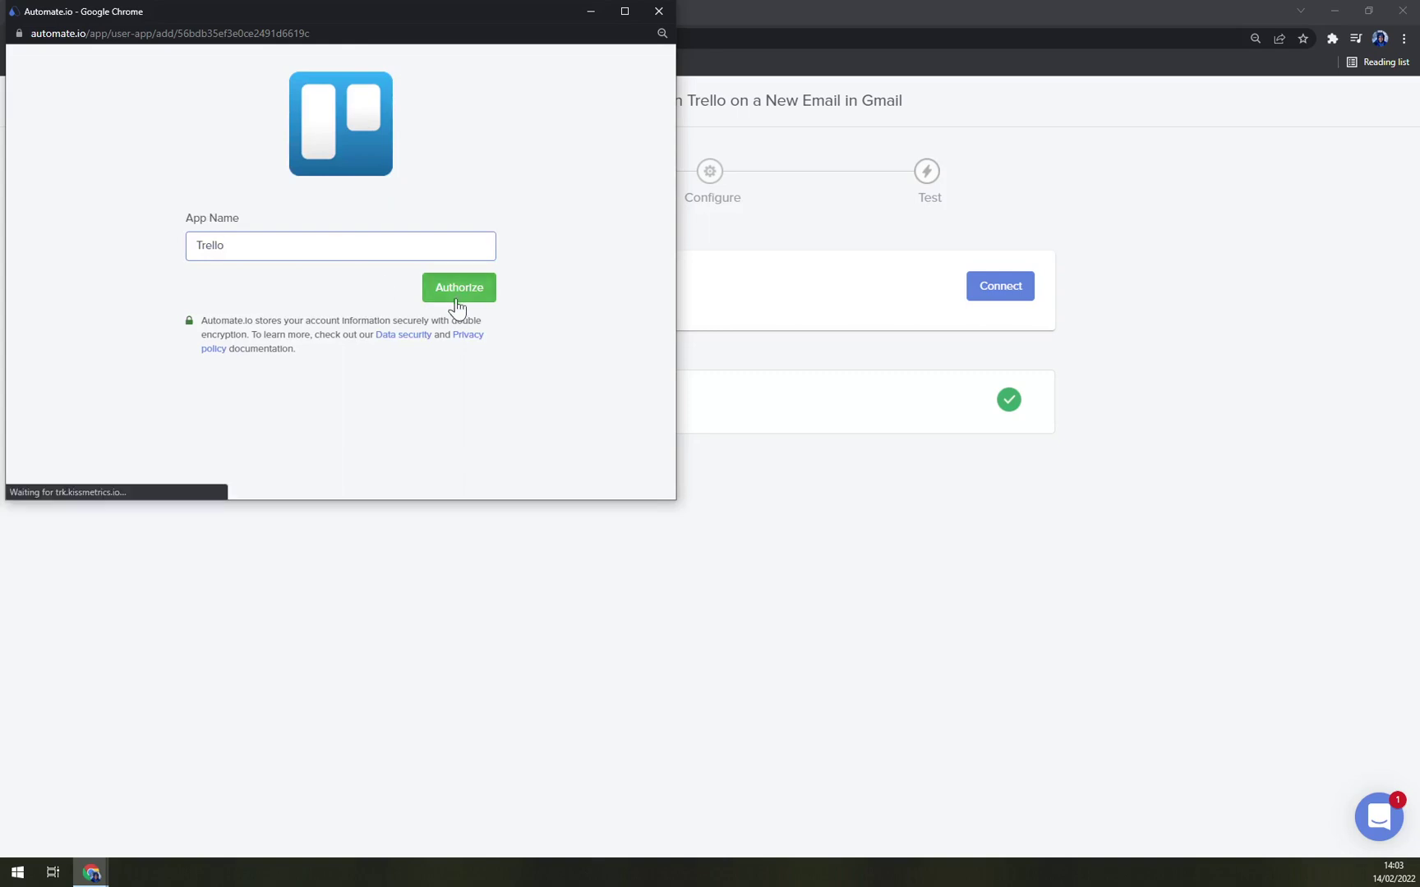
scroll(406, 348, down, 3)
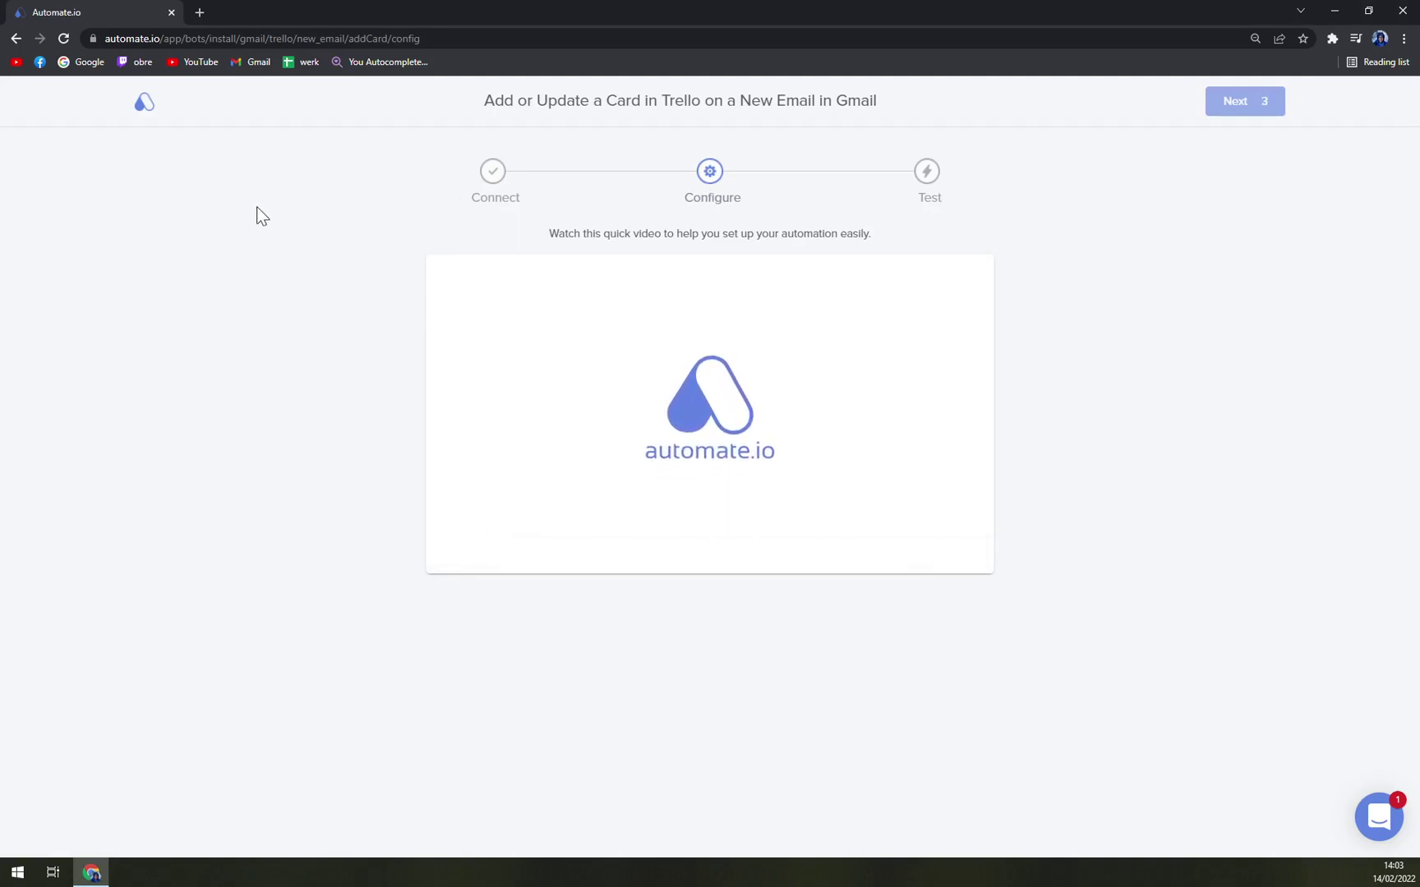
Step: Skip the setup video to its end and close it to reveal the configuration form
drag(525, 222, 612, 237)
click(613, 237)
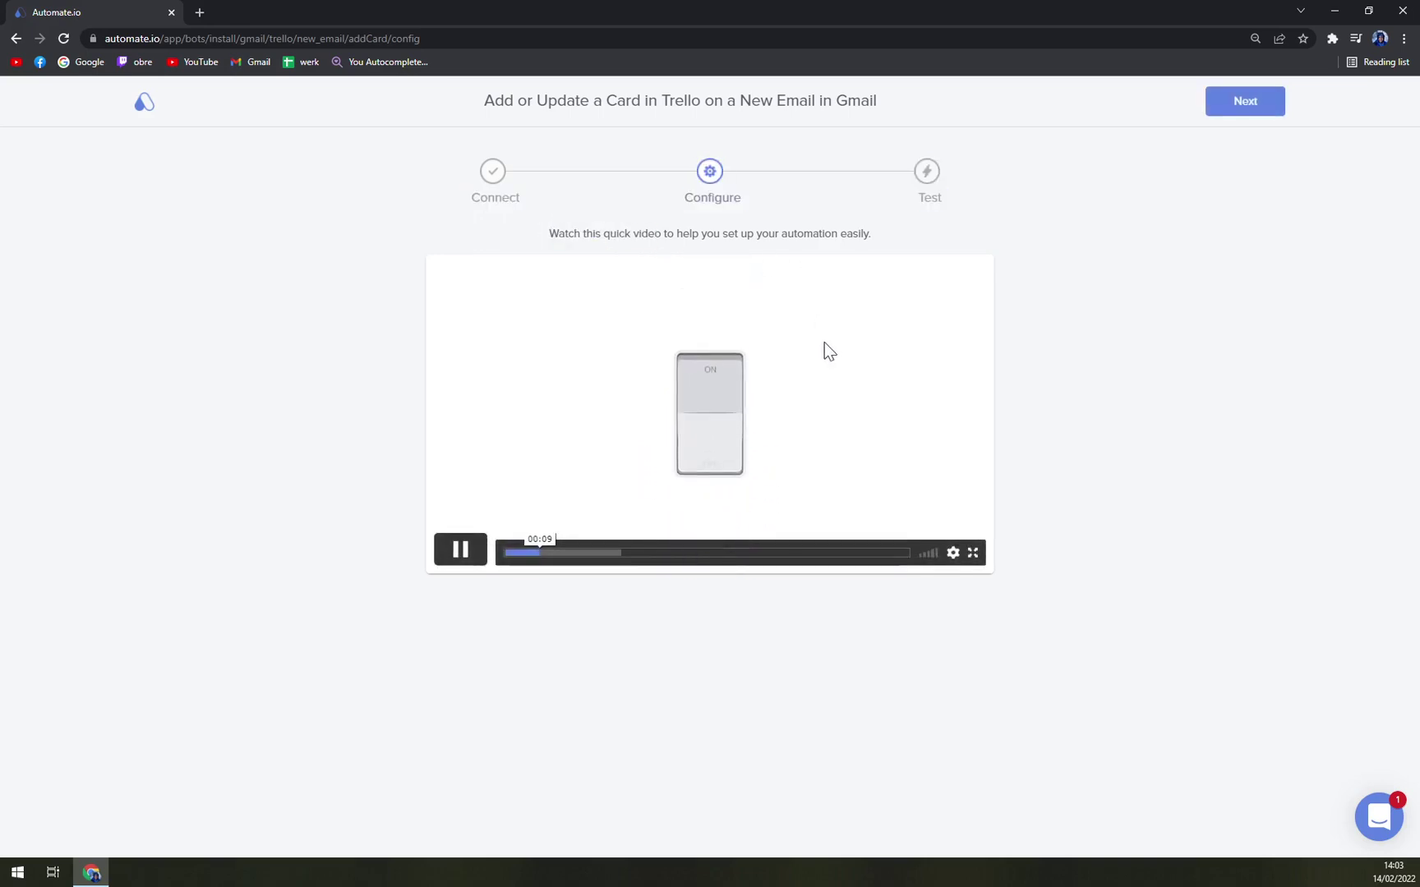
drag(580, 562, 702, 554)
drag(818, 565, 900, 564)
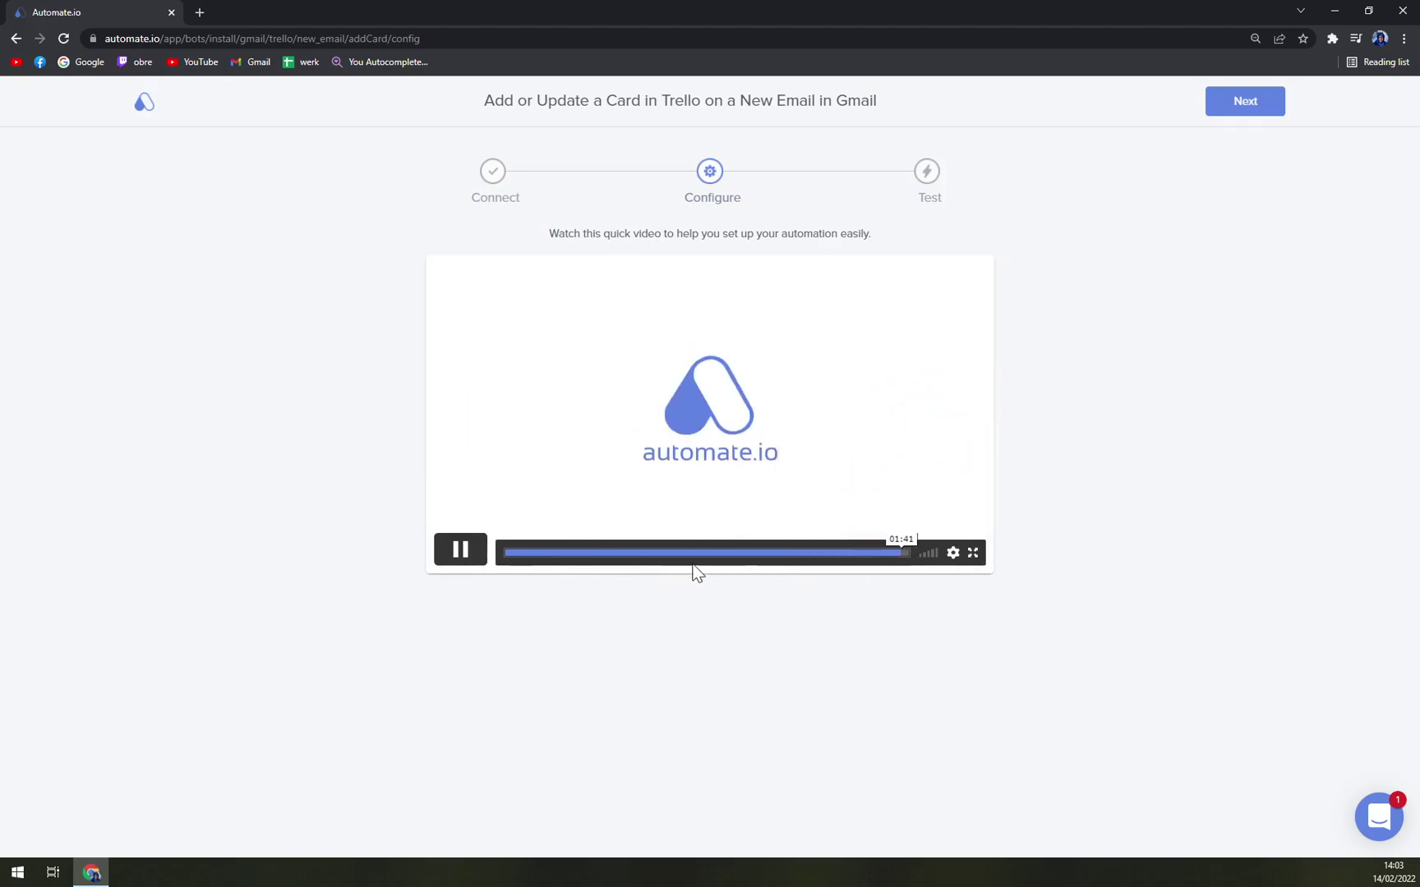
click(1253, 114)
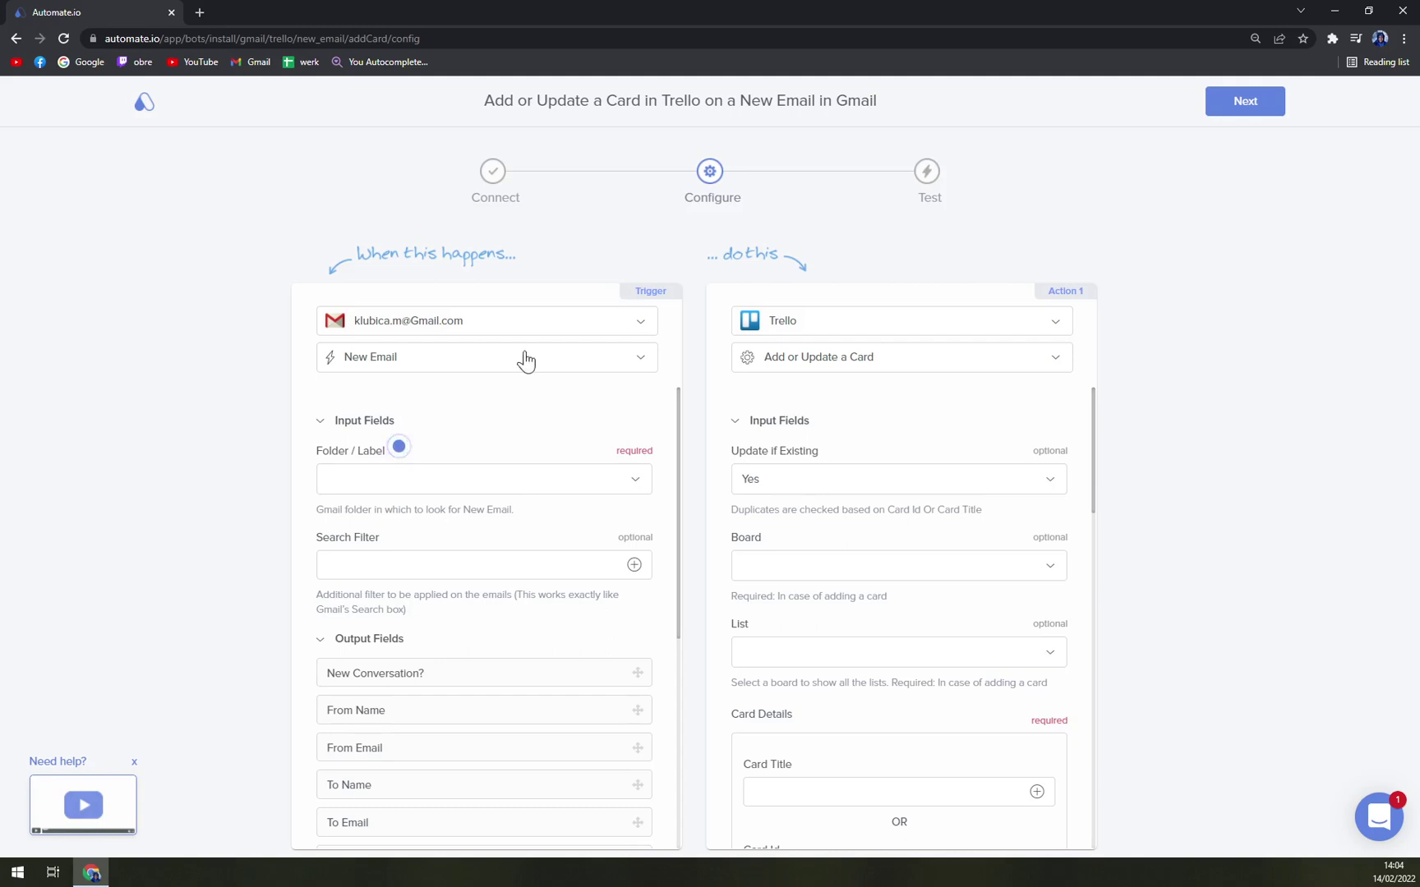
Step: Keep New Email as the Gmail trigger event and watch the CHAT label
scroll(516, 369, down, 2)
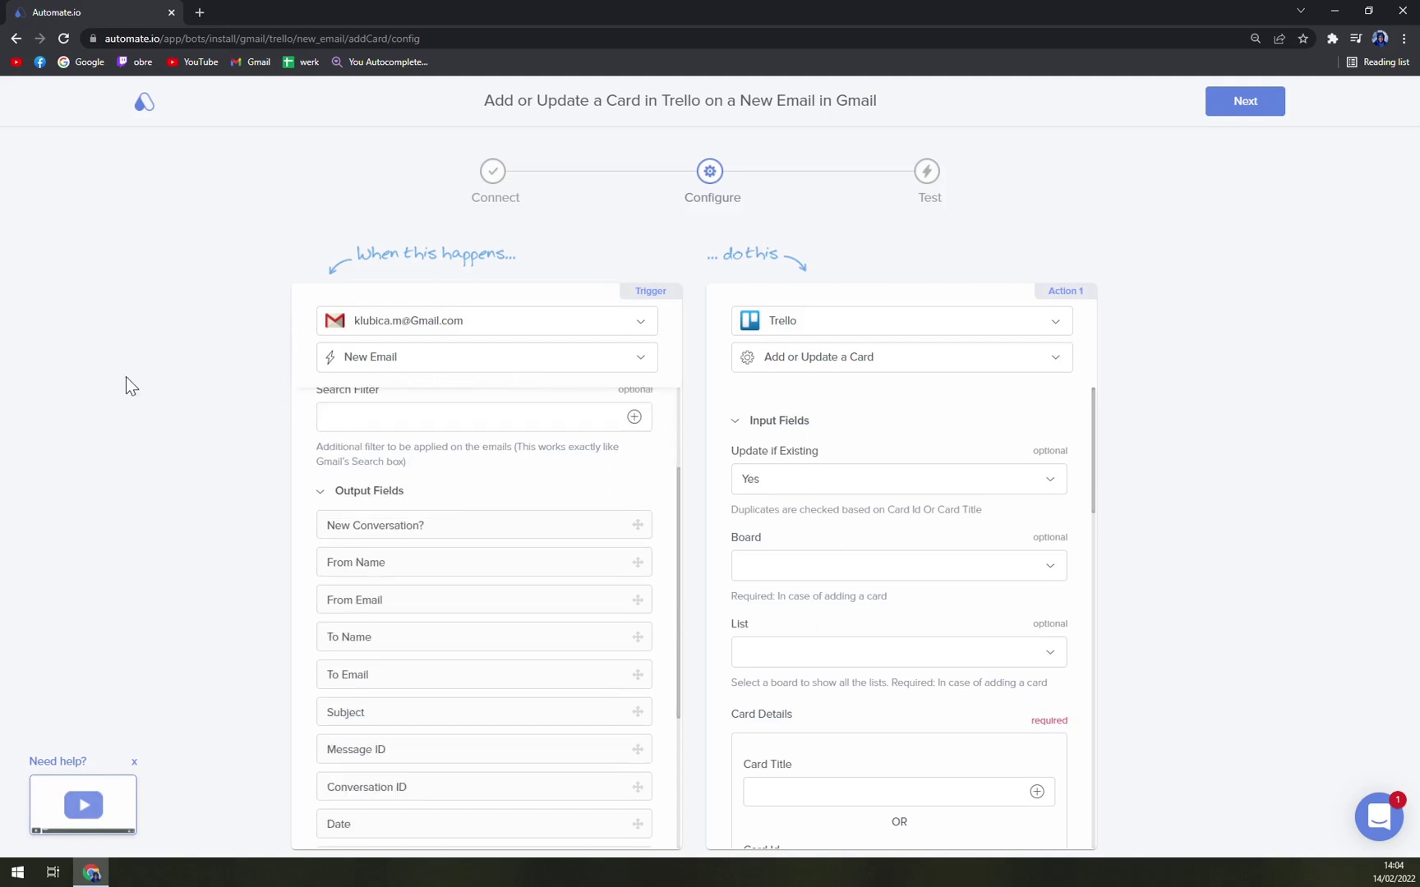
scroll(520, 556, up, 2)
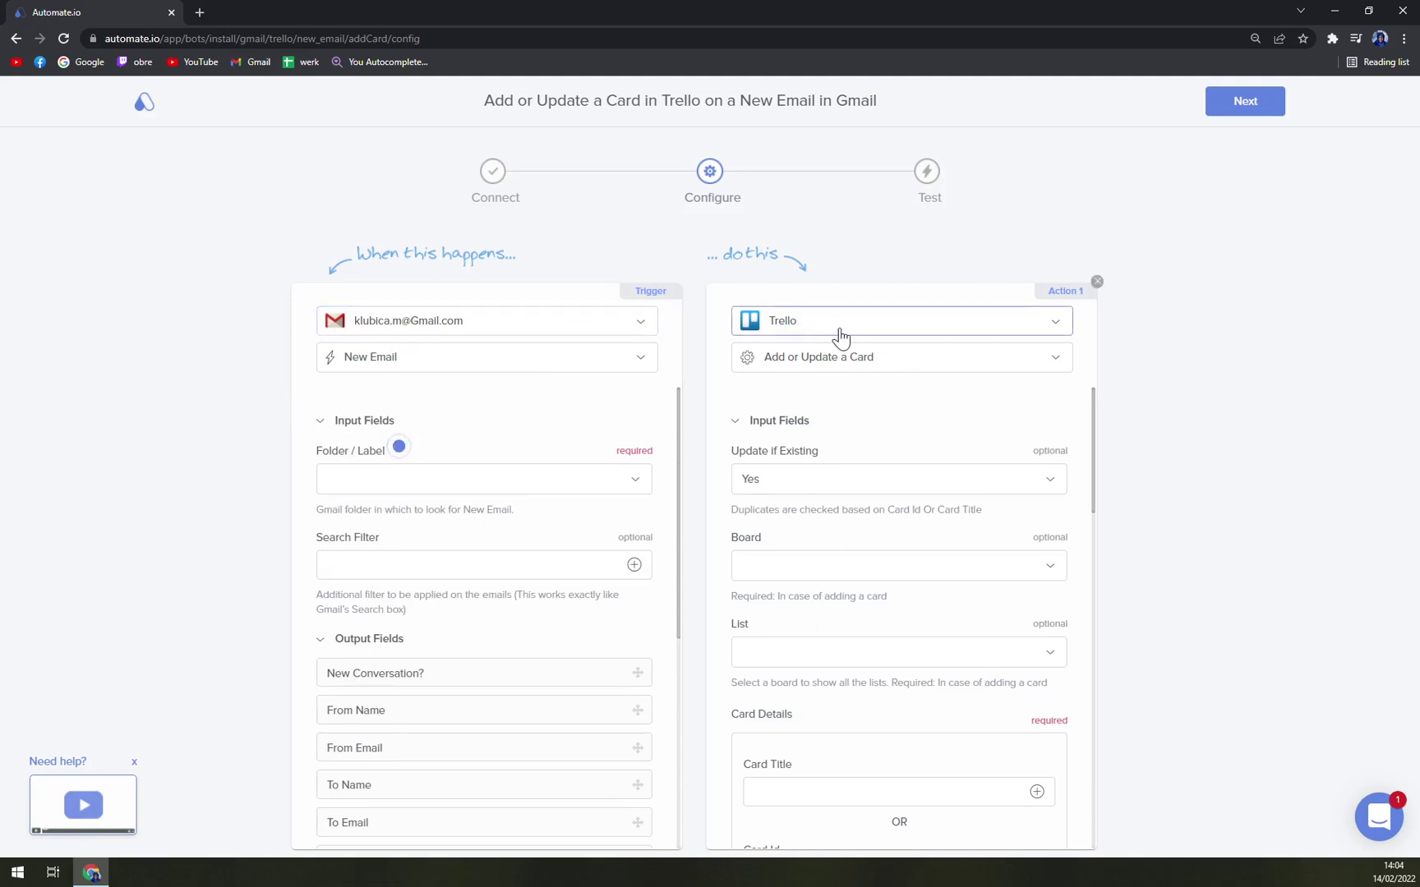
click(403, 362)
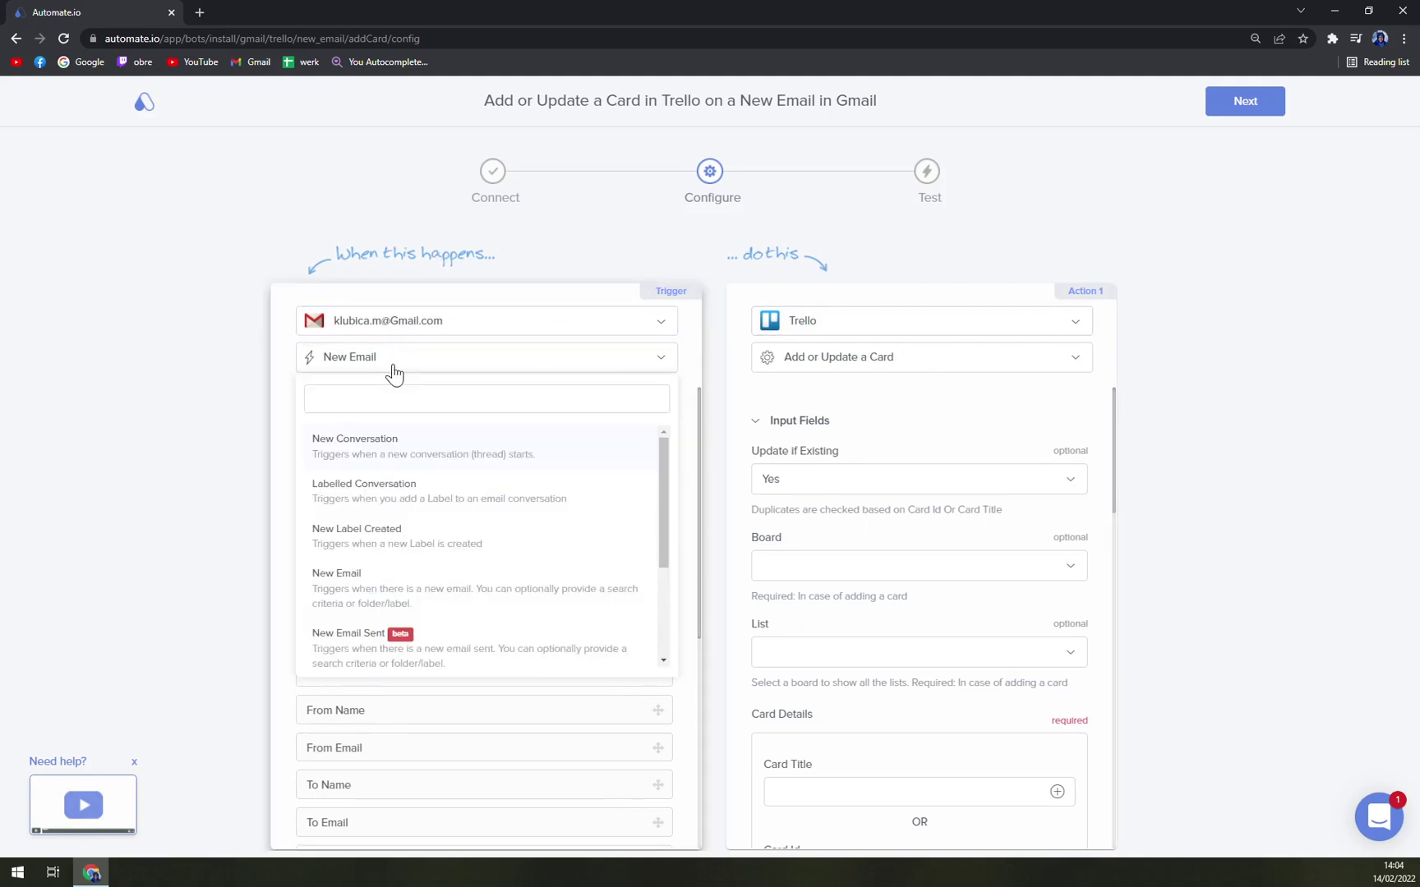
scroll(460, 516, down, 2)
scroll(476, 533, up, 1)
scroll(472, 522, down, 1)
click(353, 444)
scroll(359, 466, down, 1)
scroll(326, 444, up, 1)
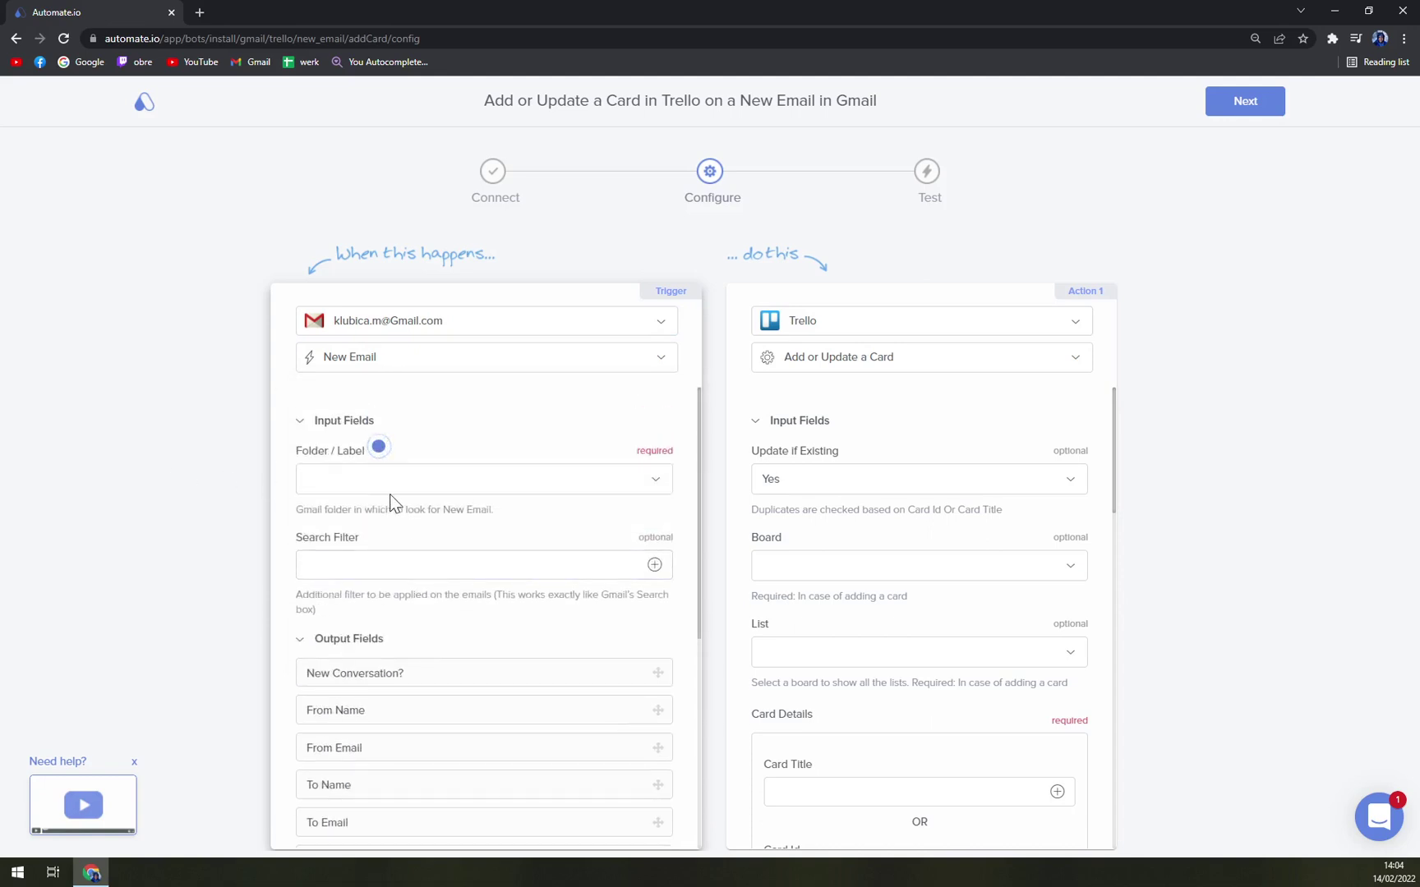
click(369, 478)
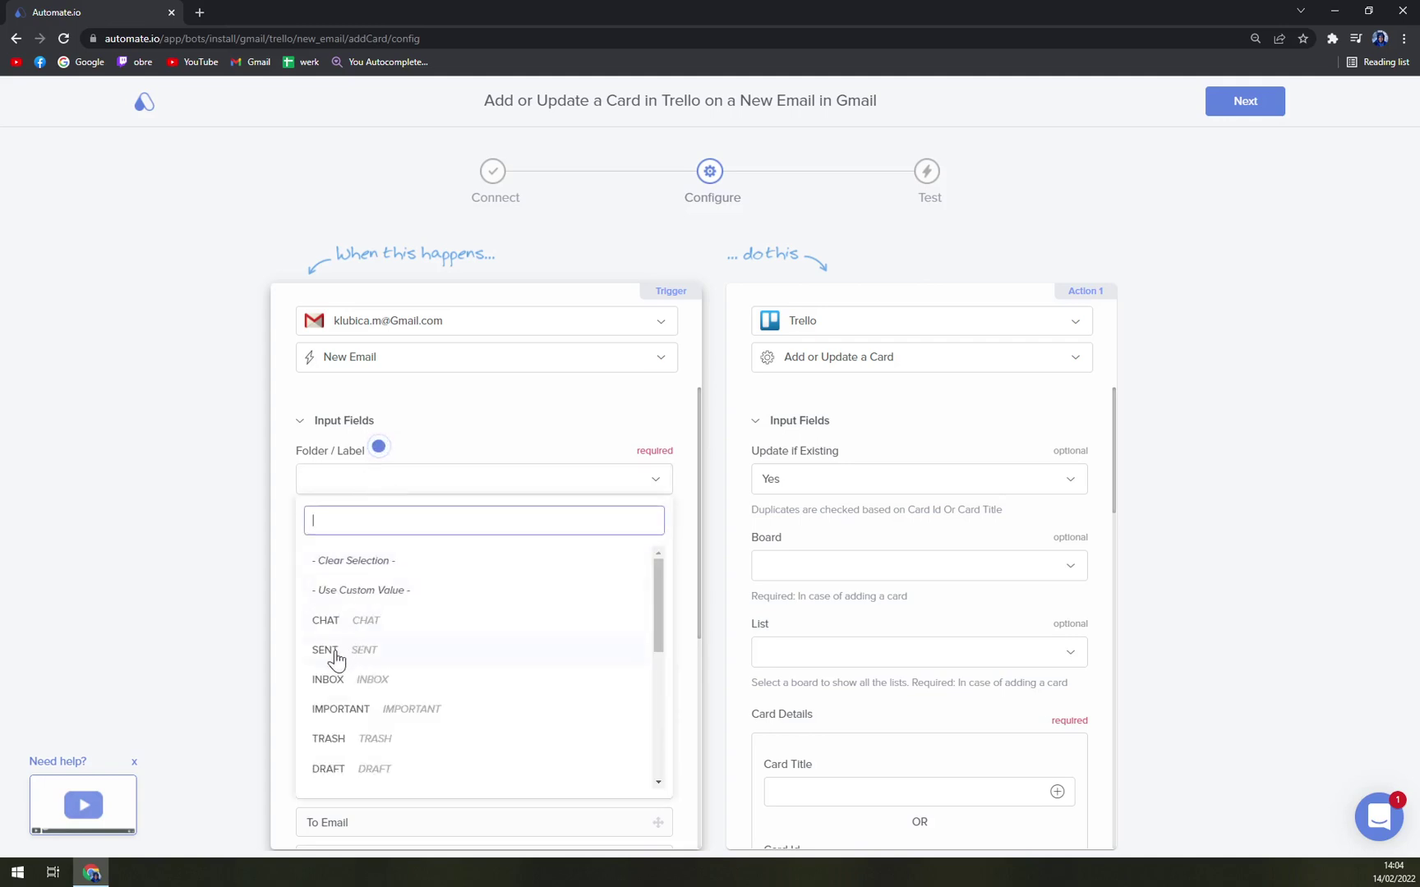
scroll(362, 715, down, 4)
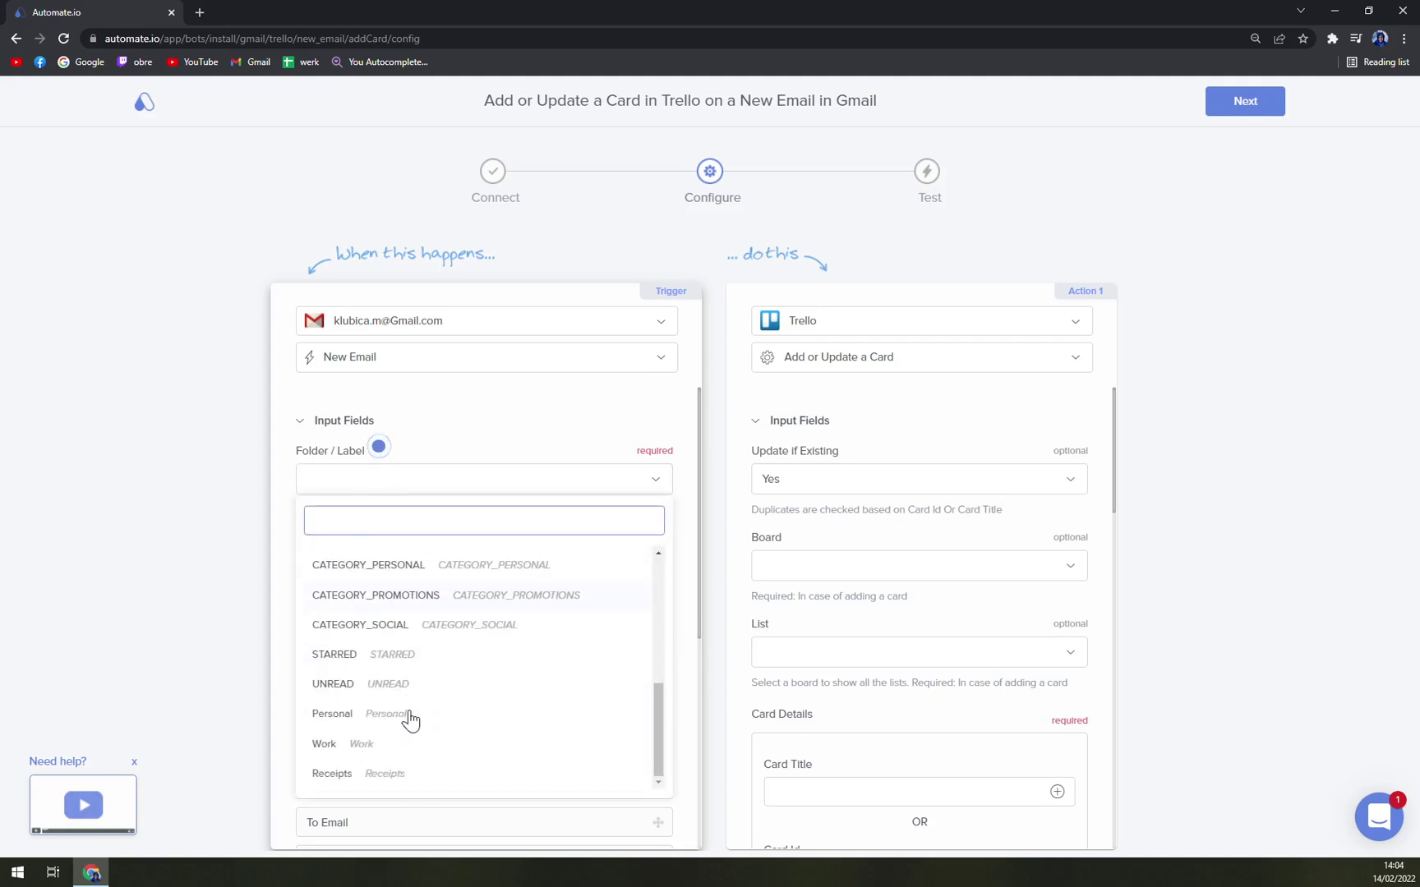
scroll(365, 707, up, 5)
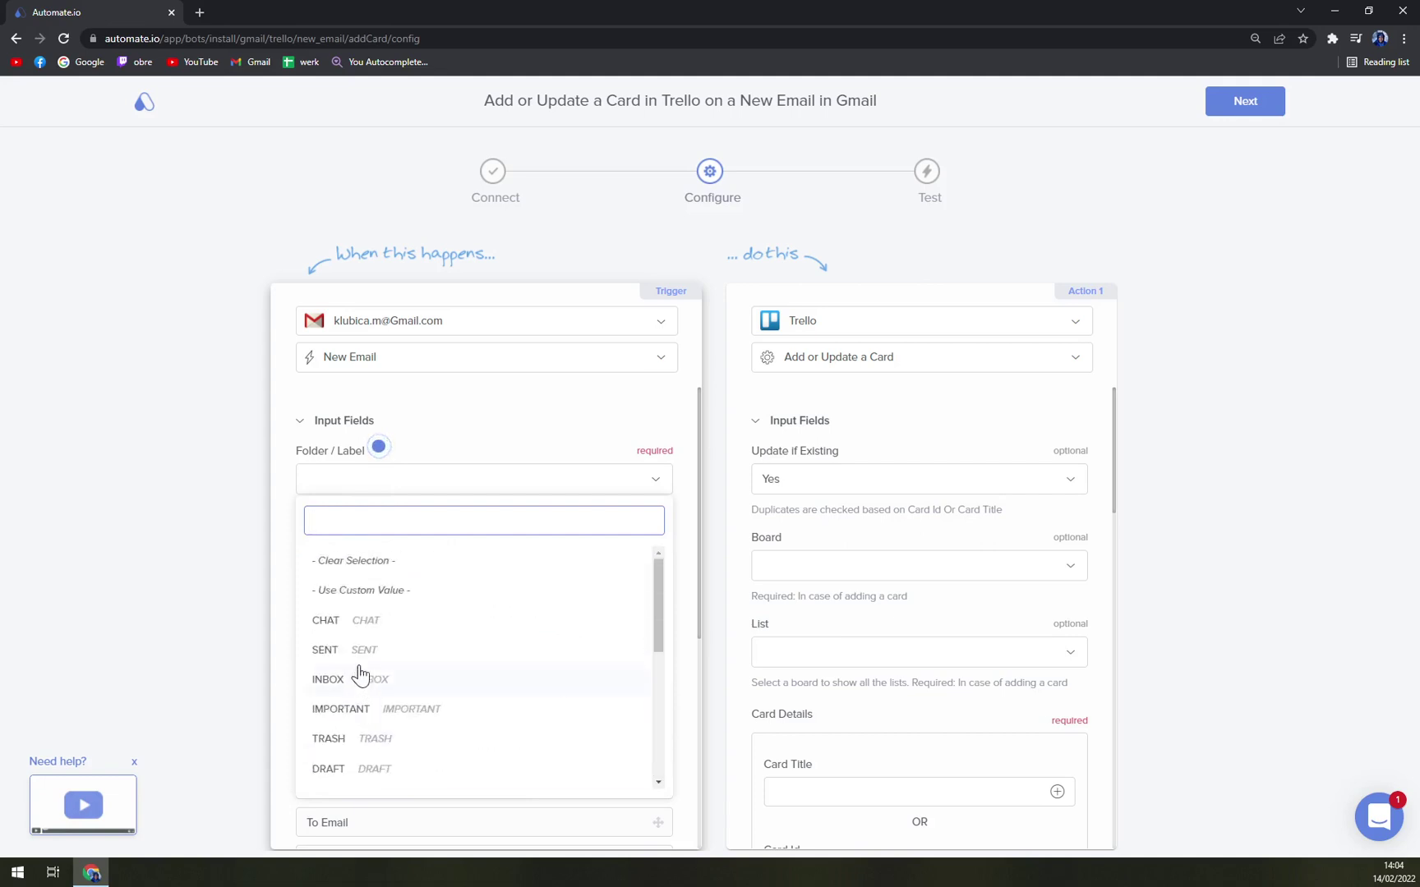
click(372, 628)
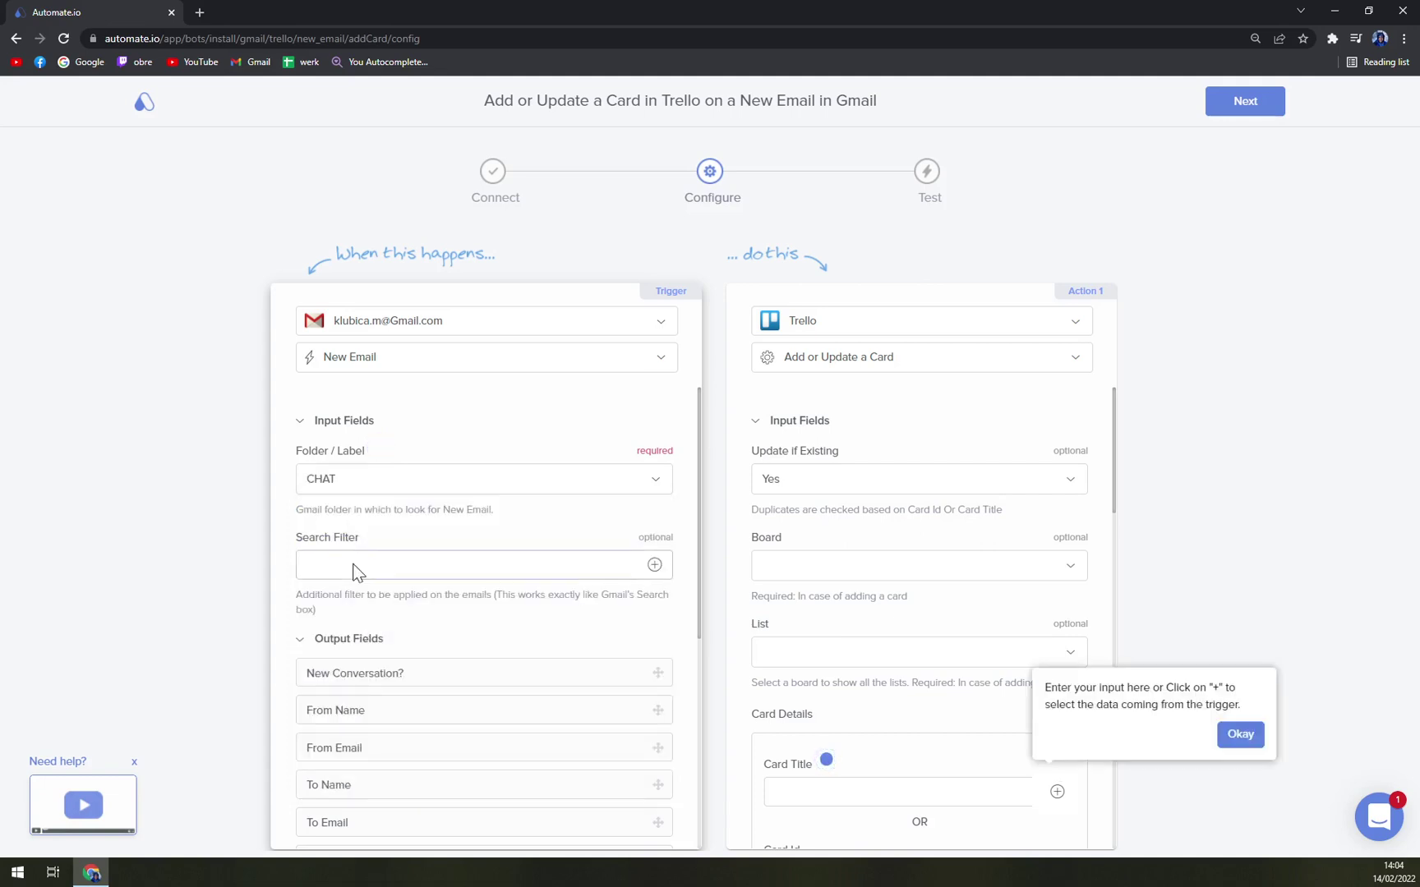
Step: Insert the New Conversation? field into Card Title and continue with Next
scroll(279, 543, down, 3)
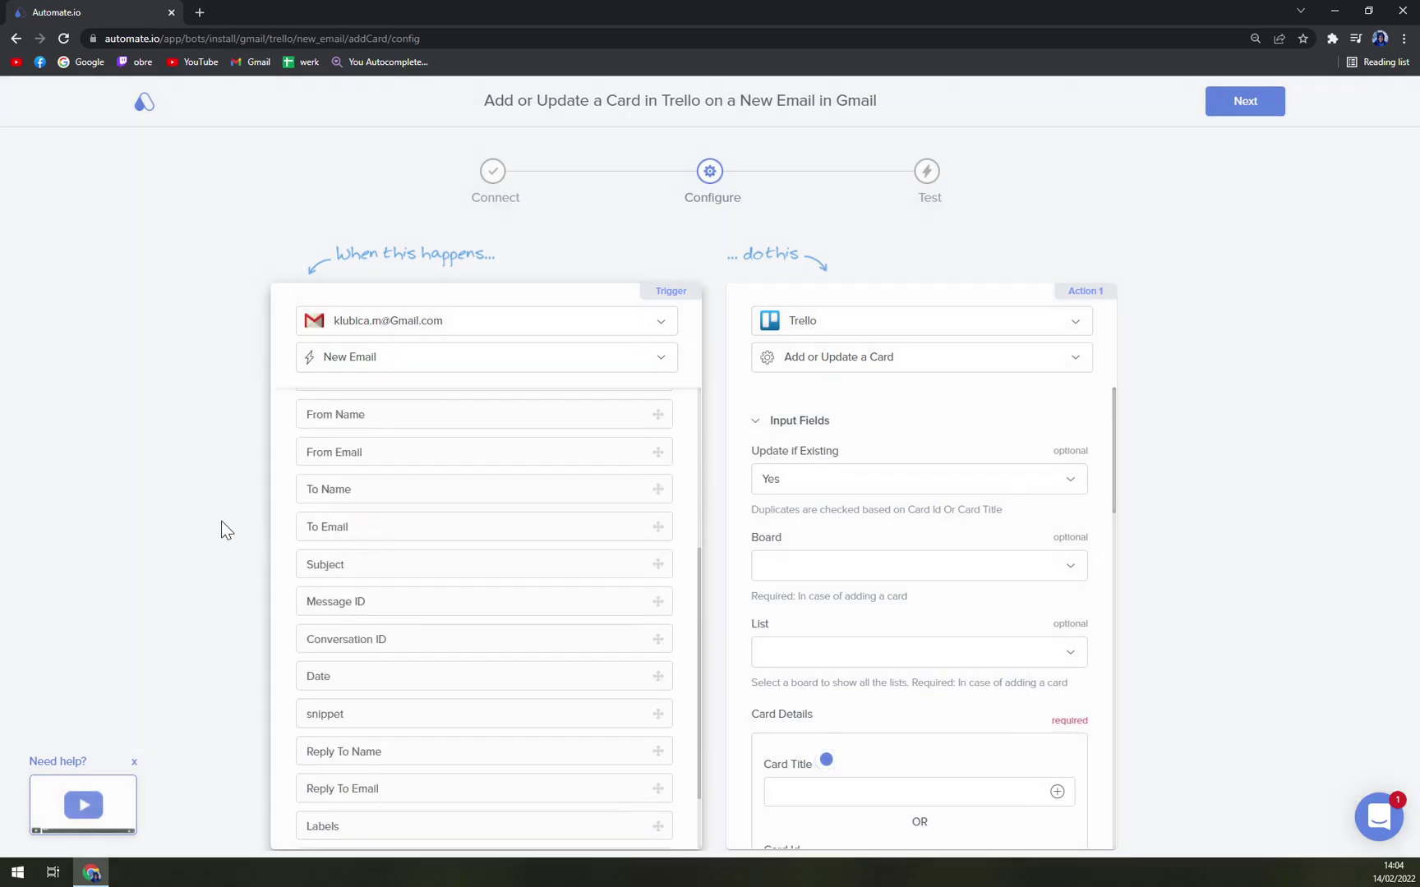
scroll(326, 551, up, 3)
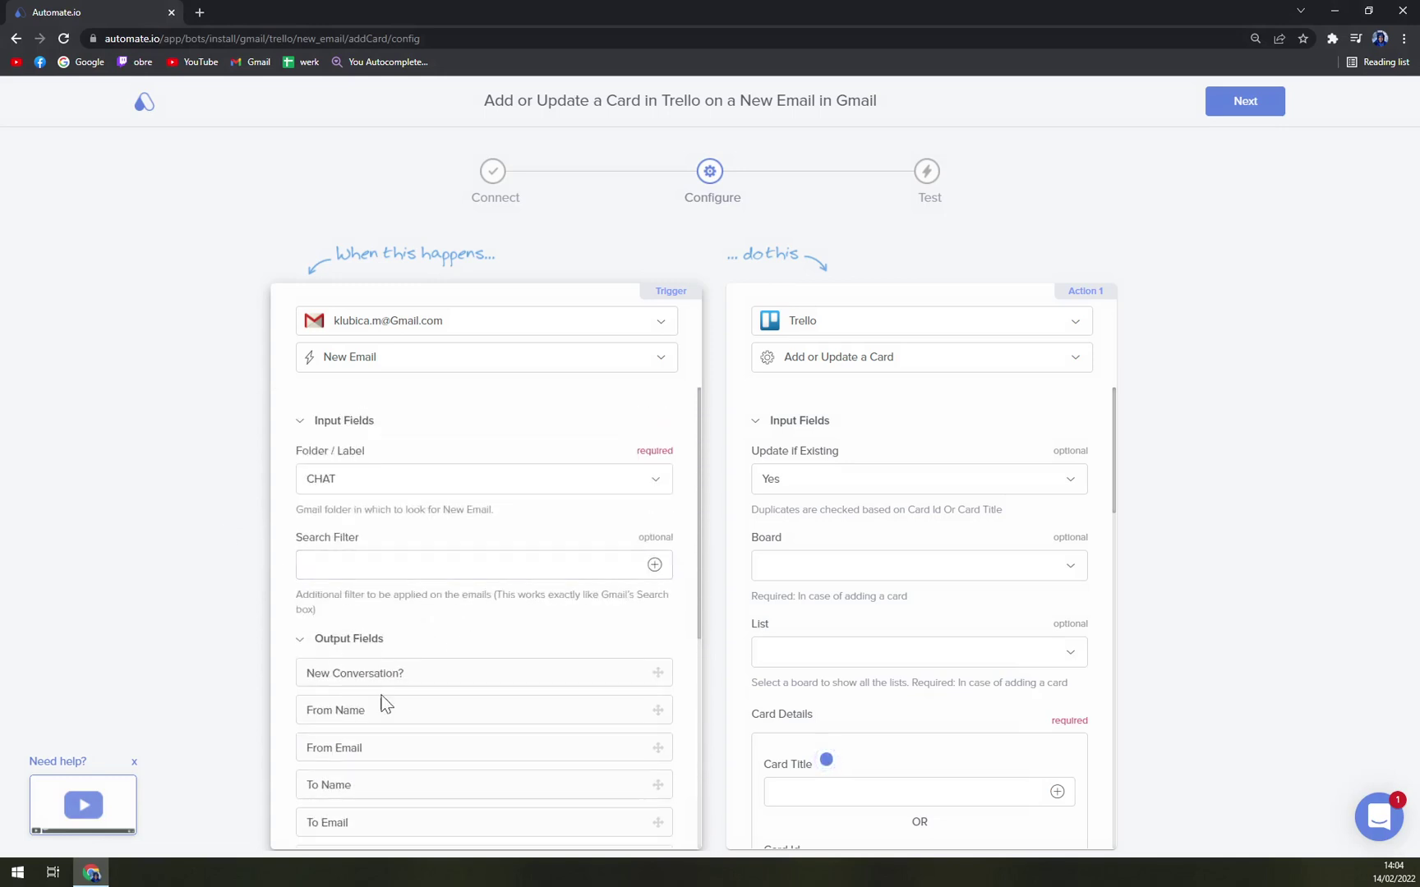
scroll(405, 697, down, 5)
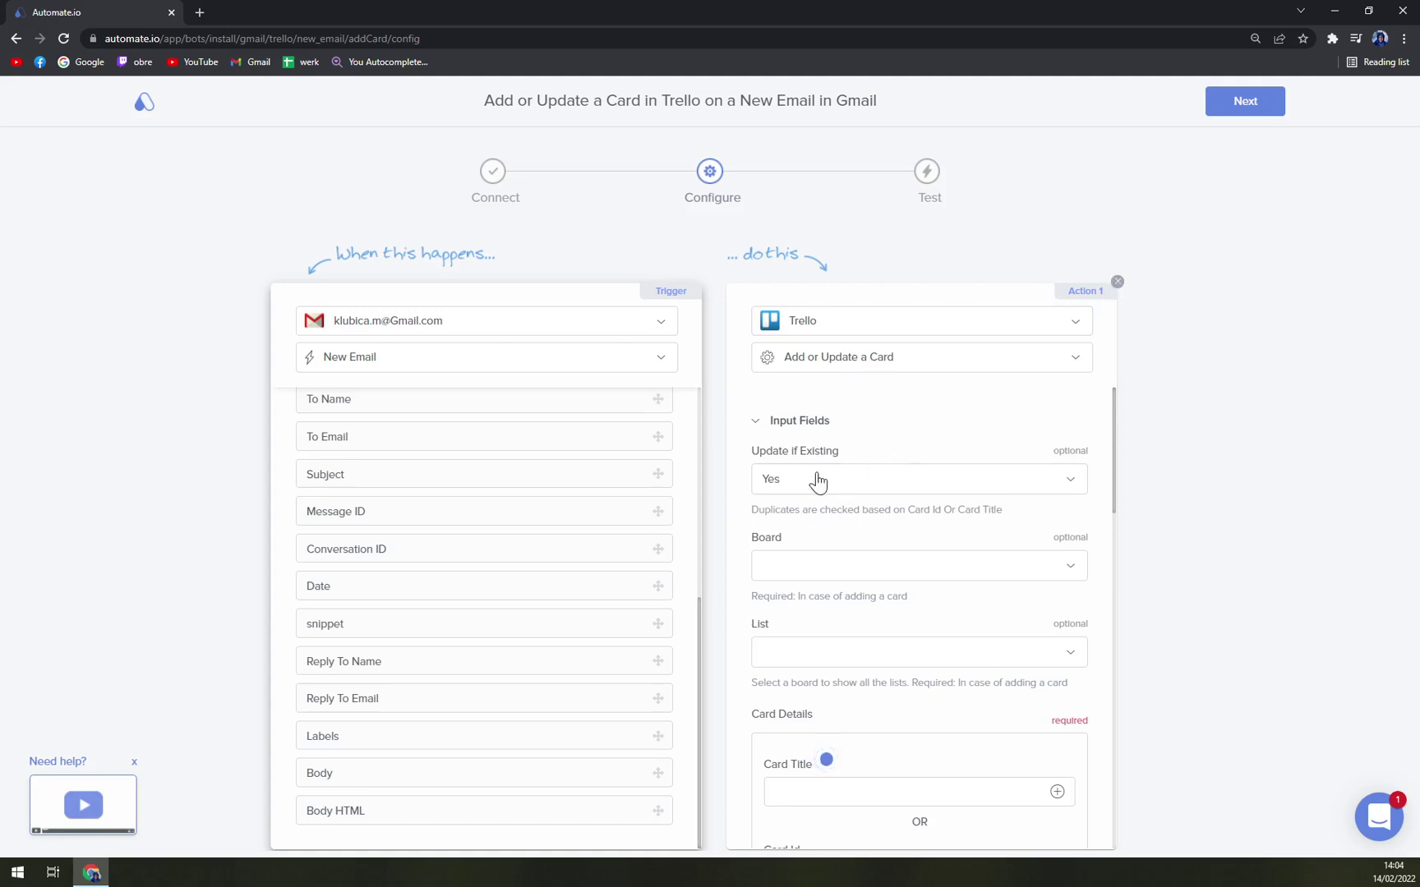
scroll(846, 469, down, 2)
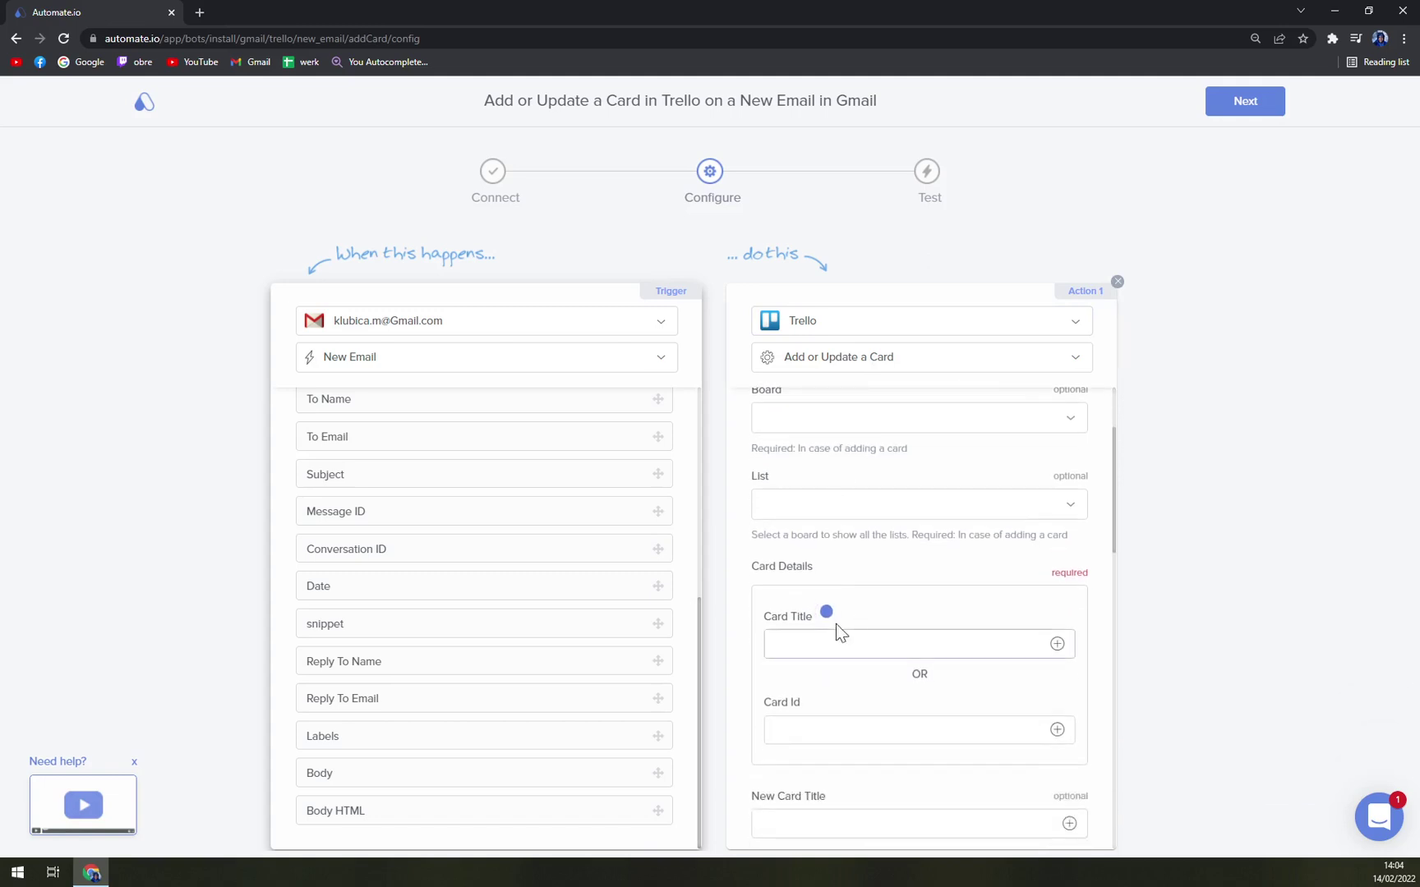
click(838, 635)
scroll(1023, 621, down, 1)
click(1058, 570)
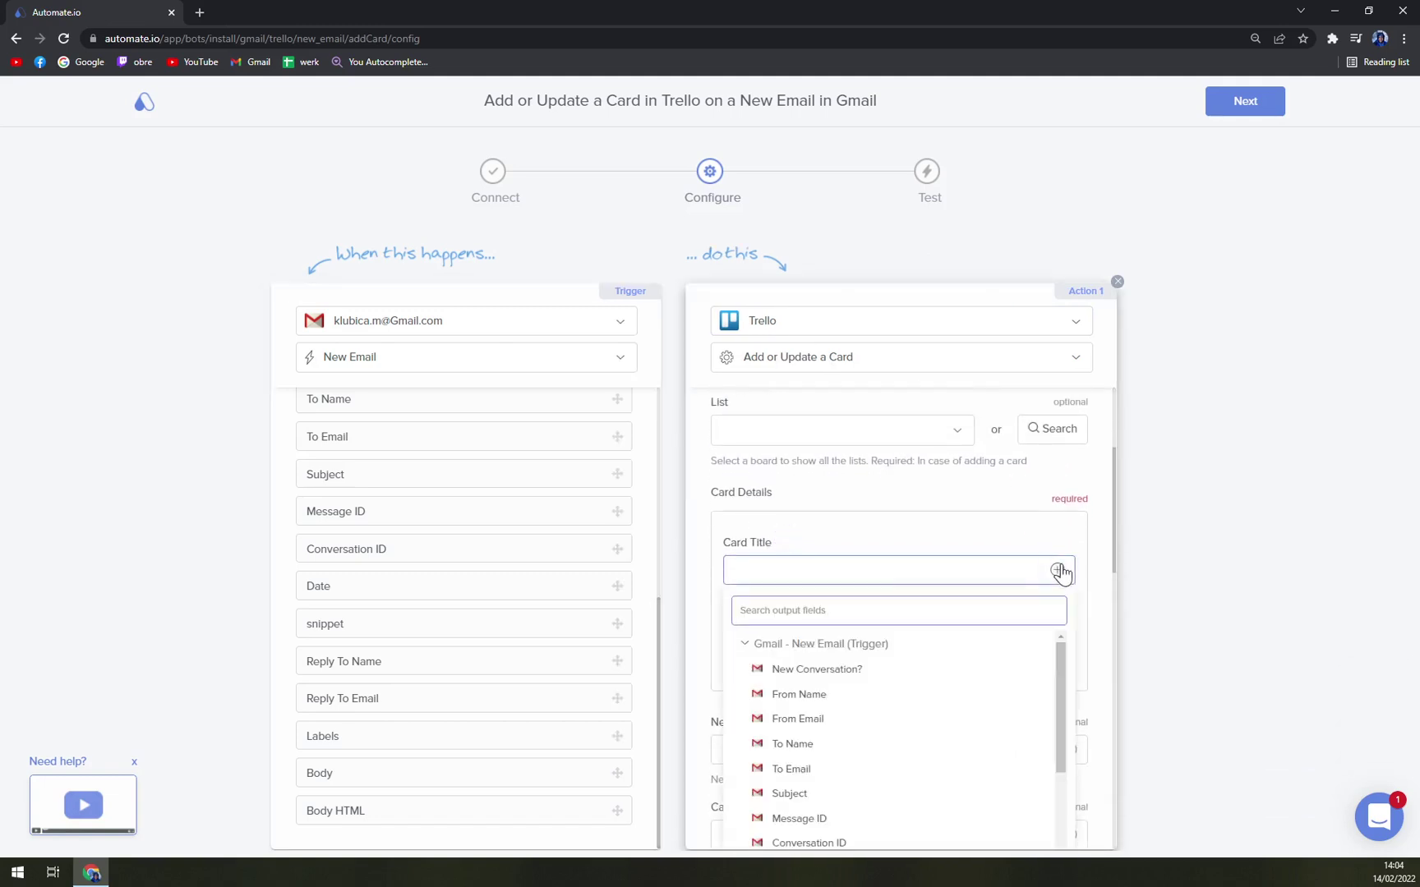
scroll(858, 677, down, 1)
scroll(865, 731, up, 1)
click(823, 672)
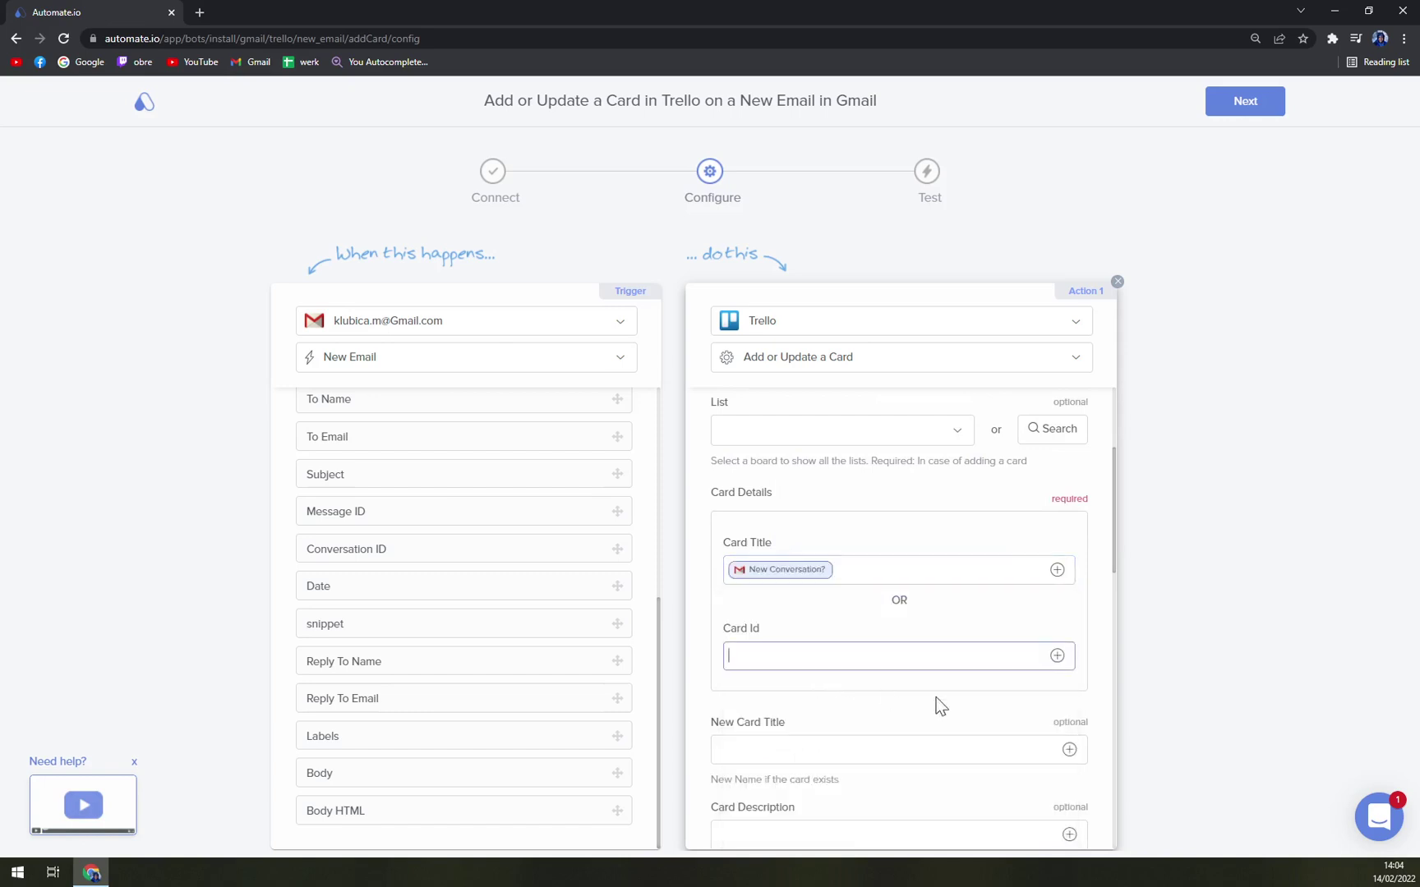
scroll(987, 711, down, 10)
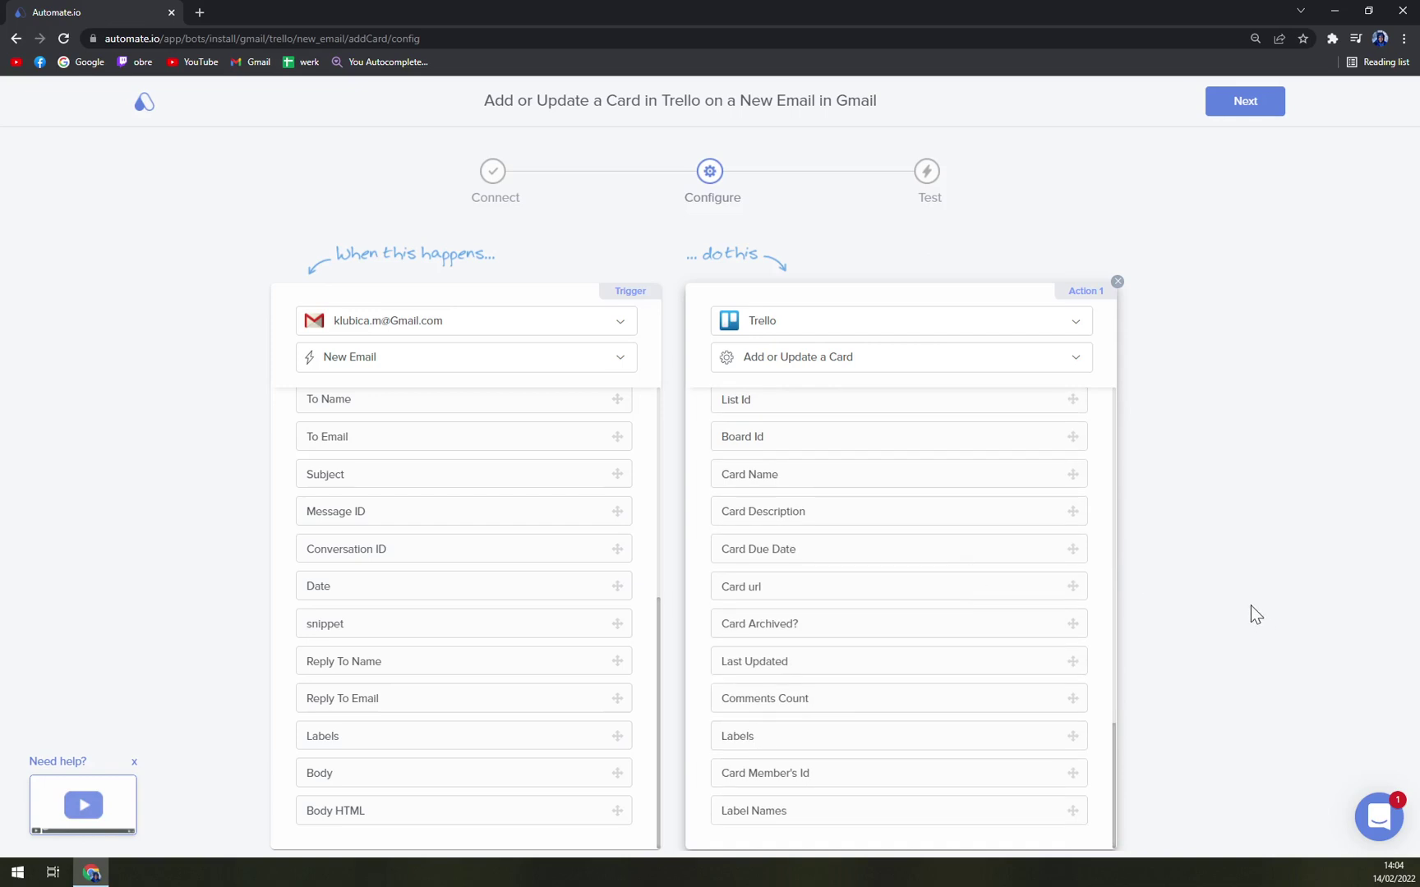
click(1257, 103)
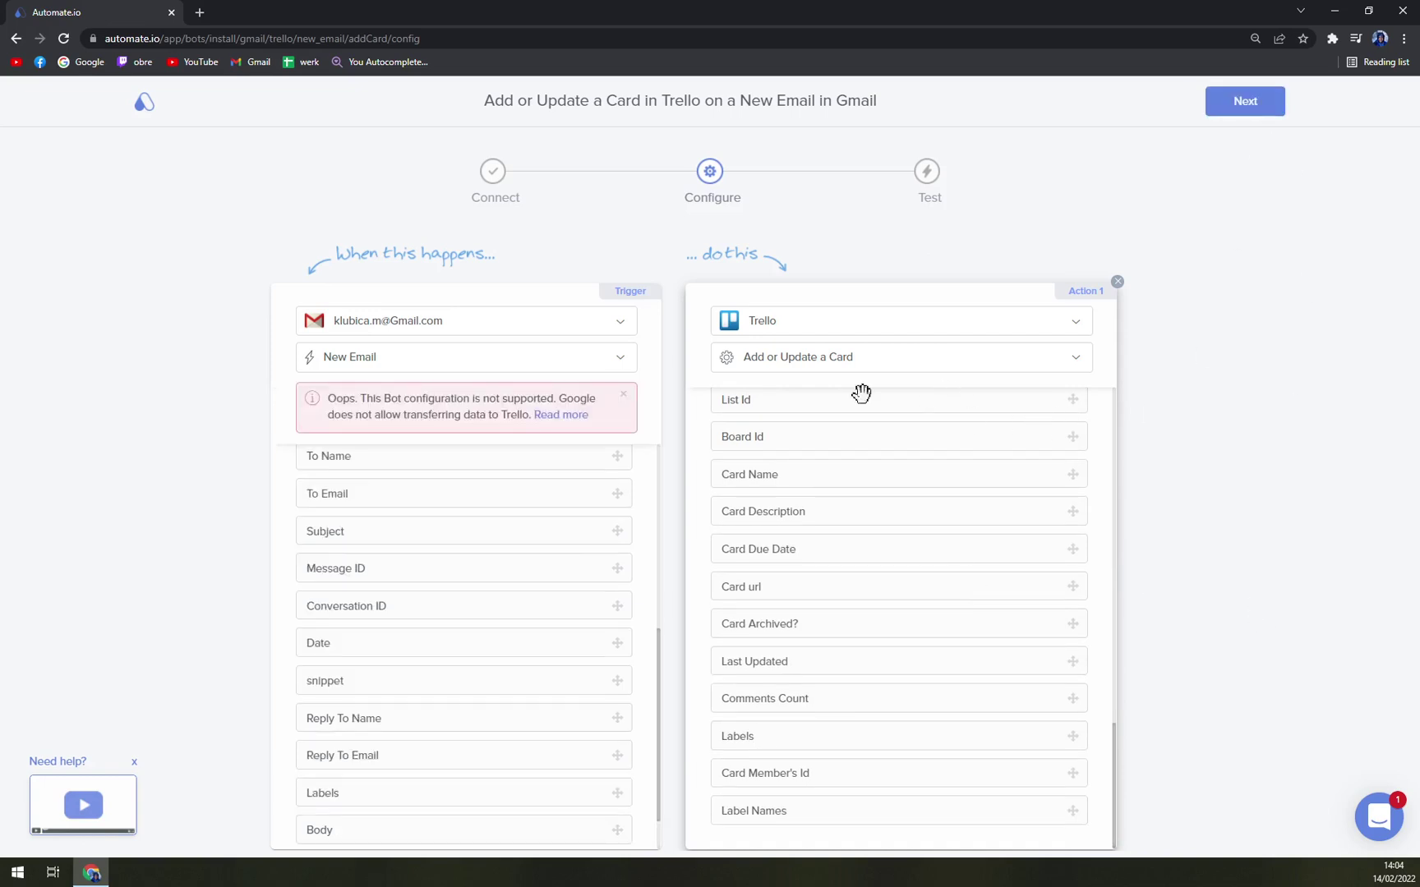
Step: Focus the Gmail trigger panel and open its event list, closing it unchanged
click(485, 425)
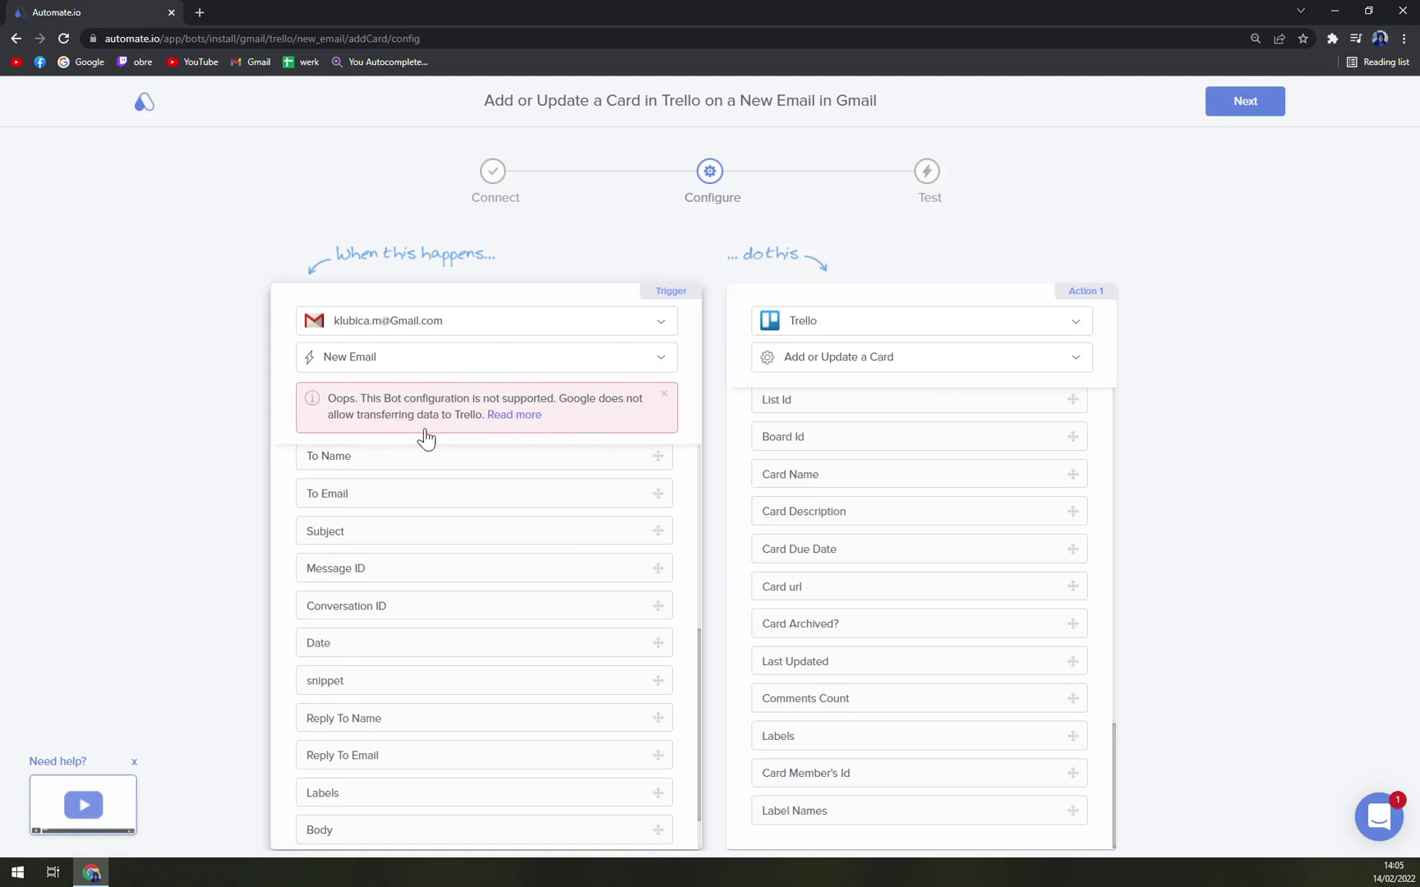
click(611, 355)
scroll(439, 473, up, 2)
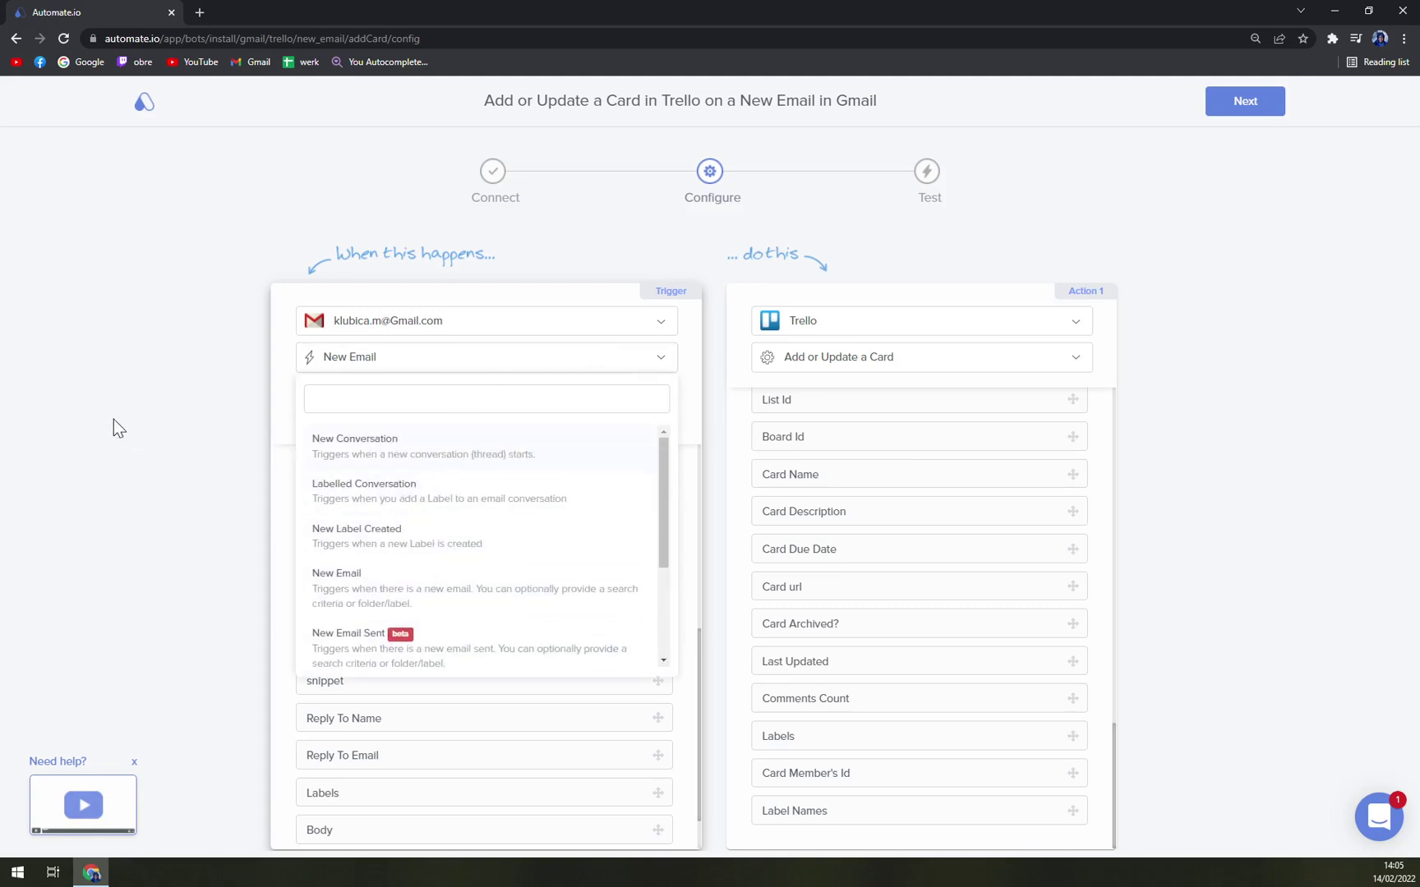
click(145, 359)
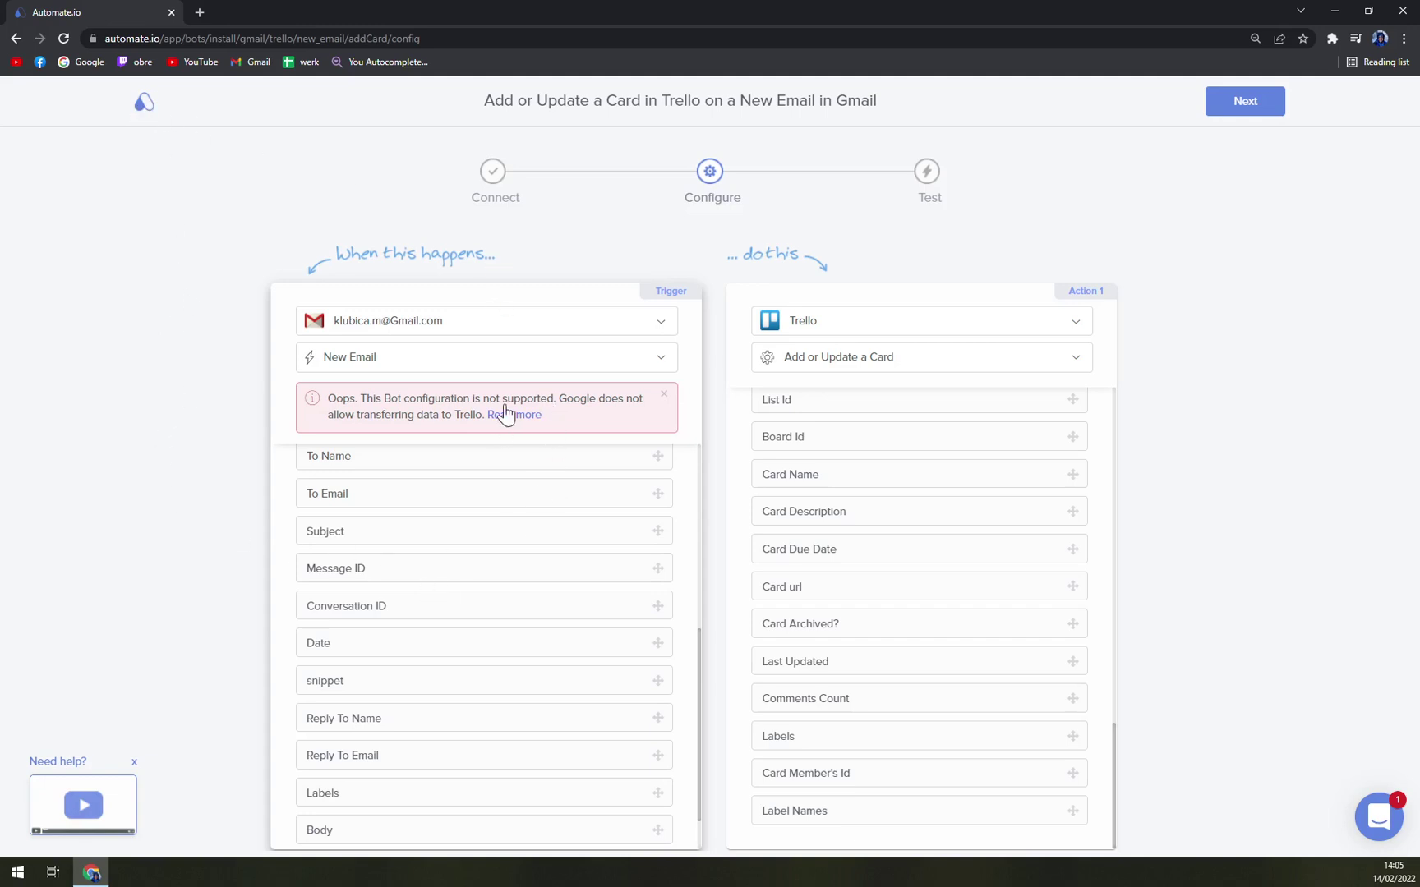
Step: Browse the trigger's Add a new App list, then dismiss it, keeping Gmail New Email as the trigger
click(417, 327)
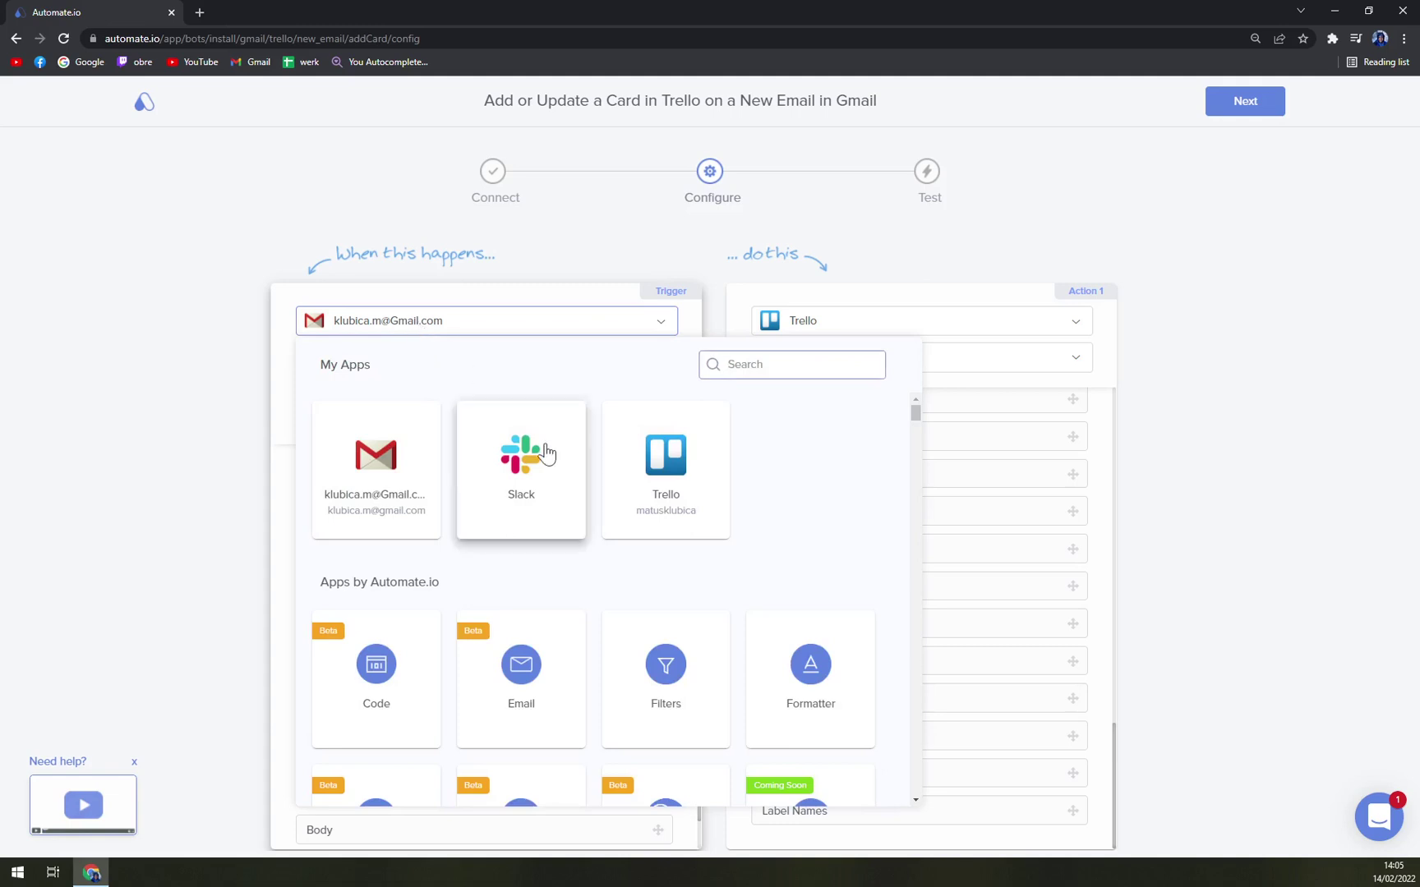
scroll(526, 468, down, 5)
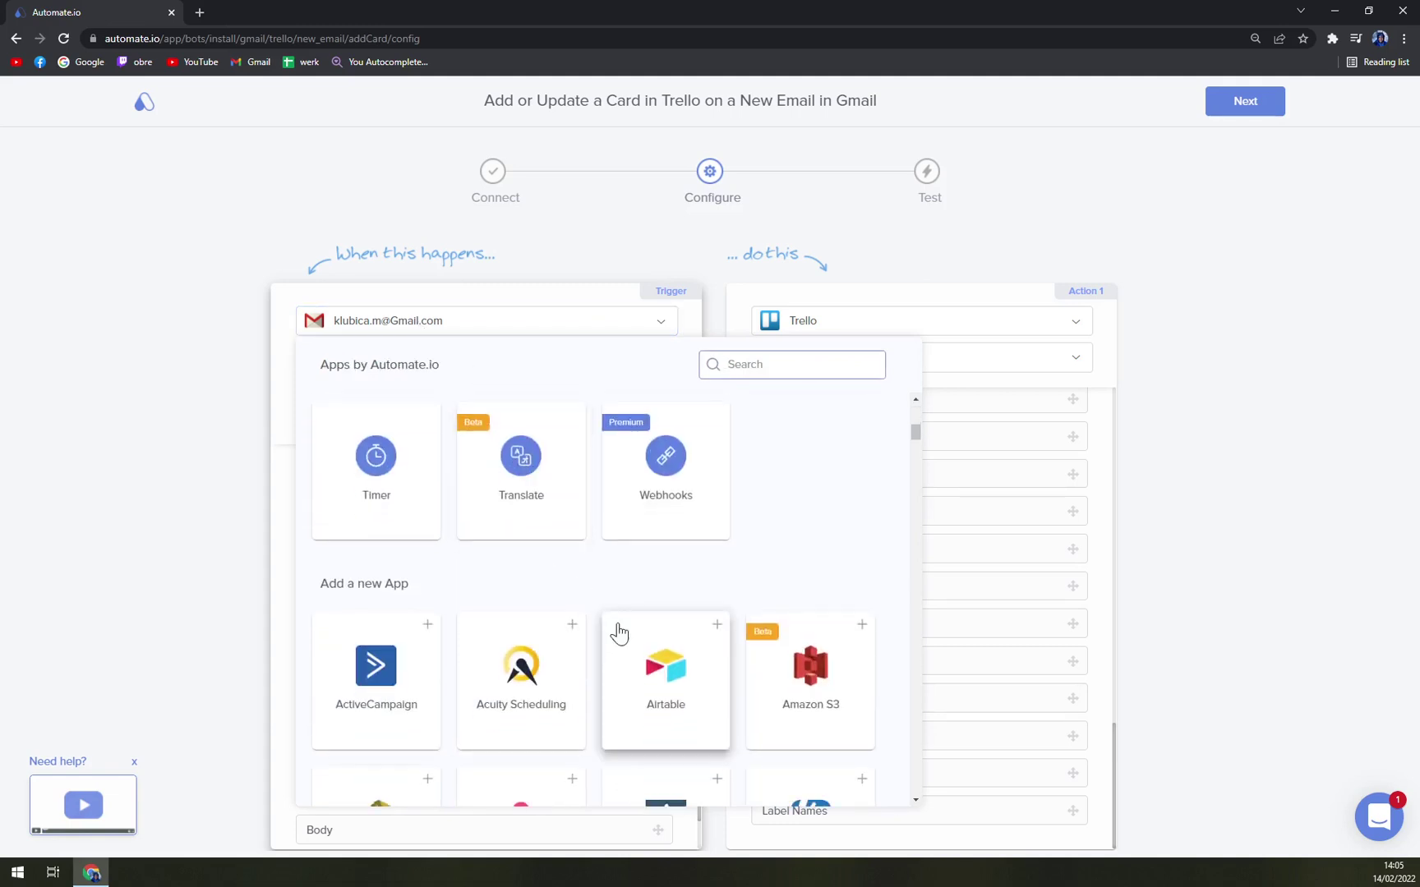
scroll(619, 633, down, 3)
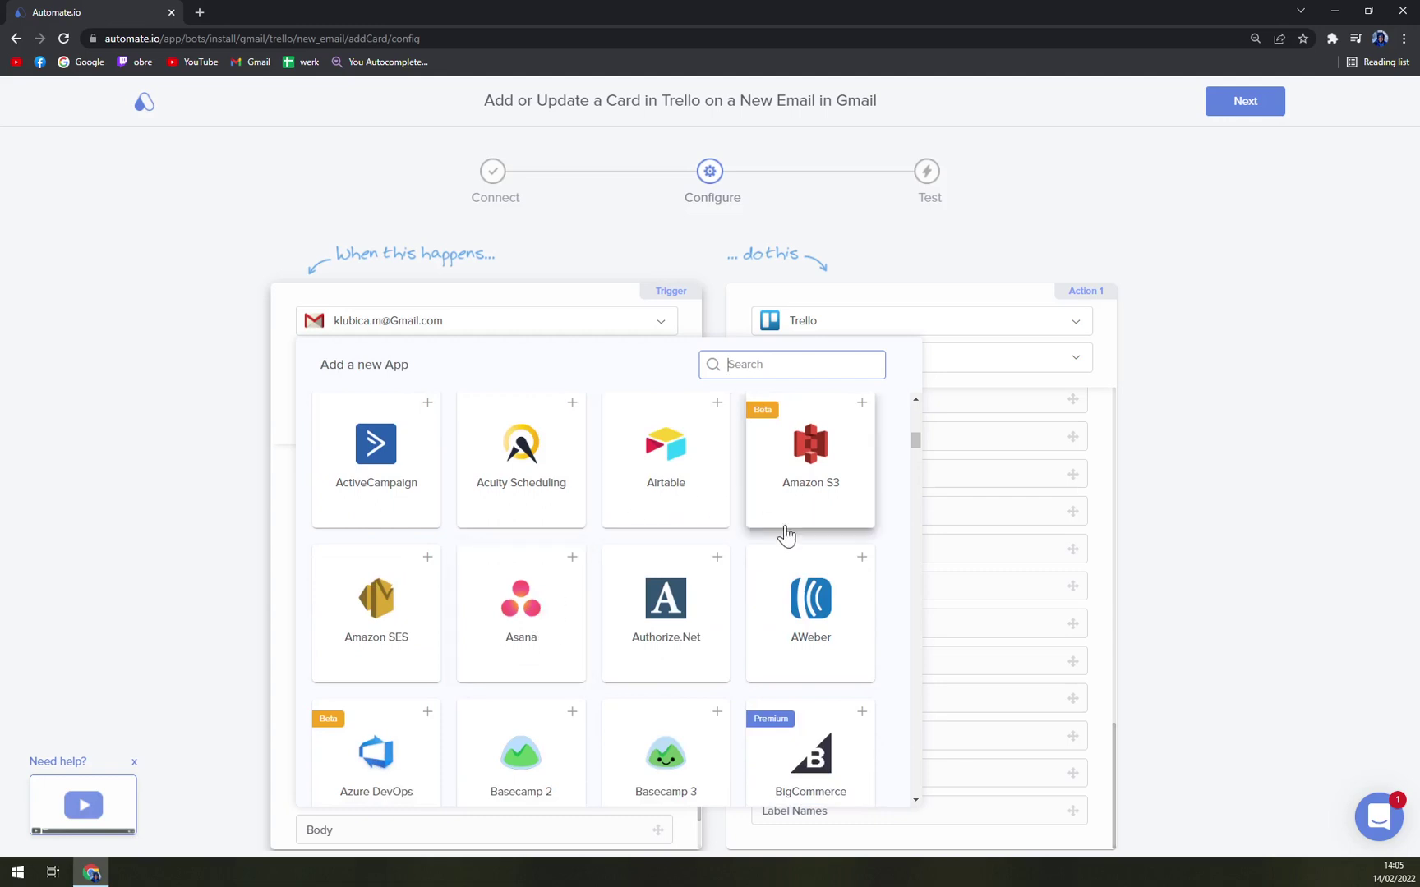
scroll(777, 549, down, 6)
scroll(657, 600, up, 2)
scroll(621, 618, up, 1)
scroll(619, 624, down, 1)
scroll(560, 573, up, 10)
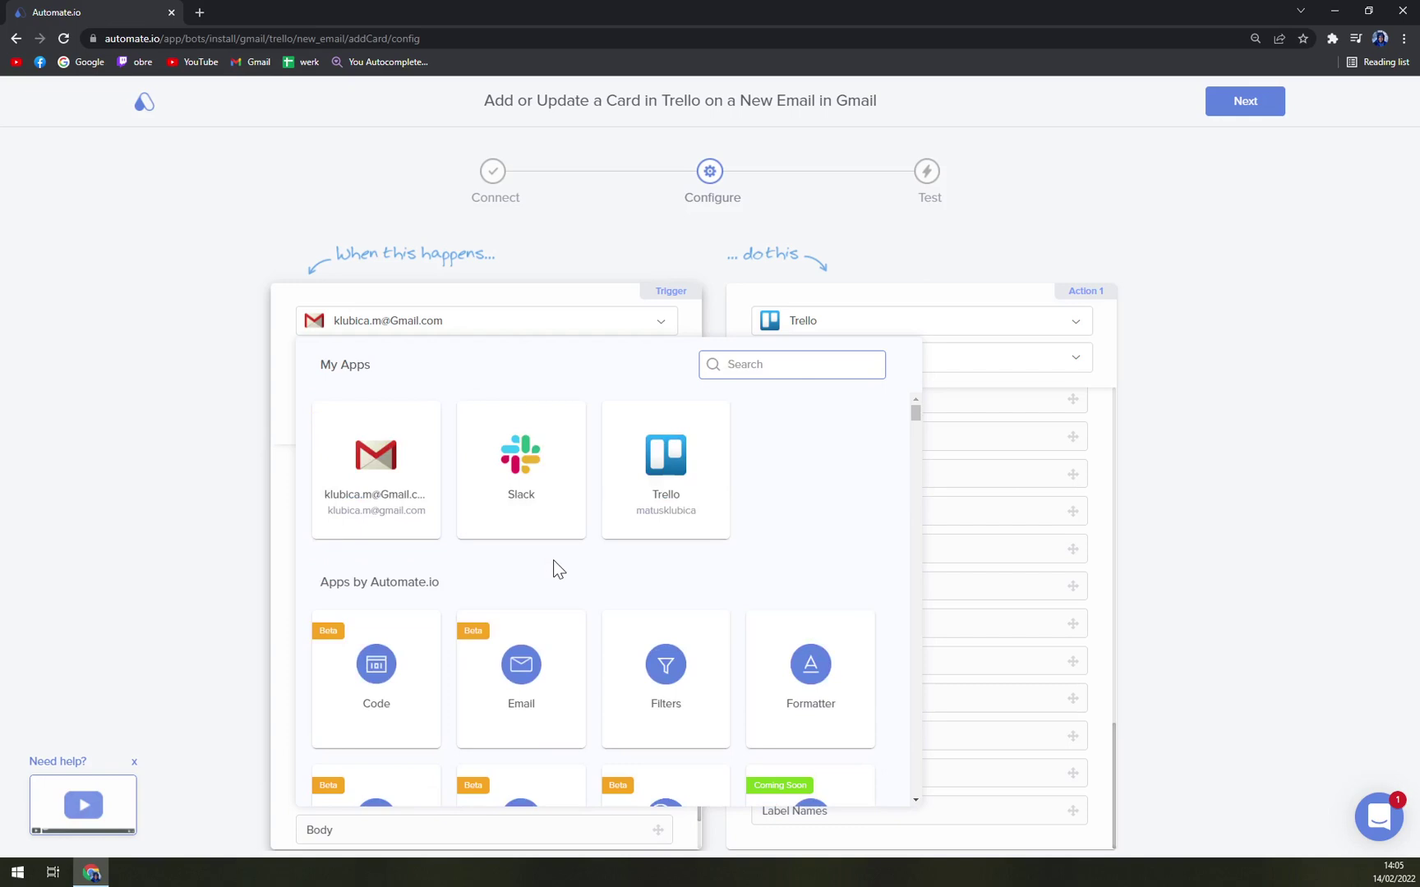
click(177, 421)
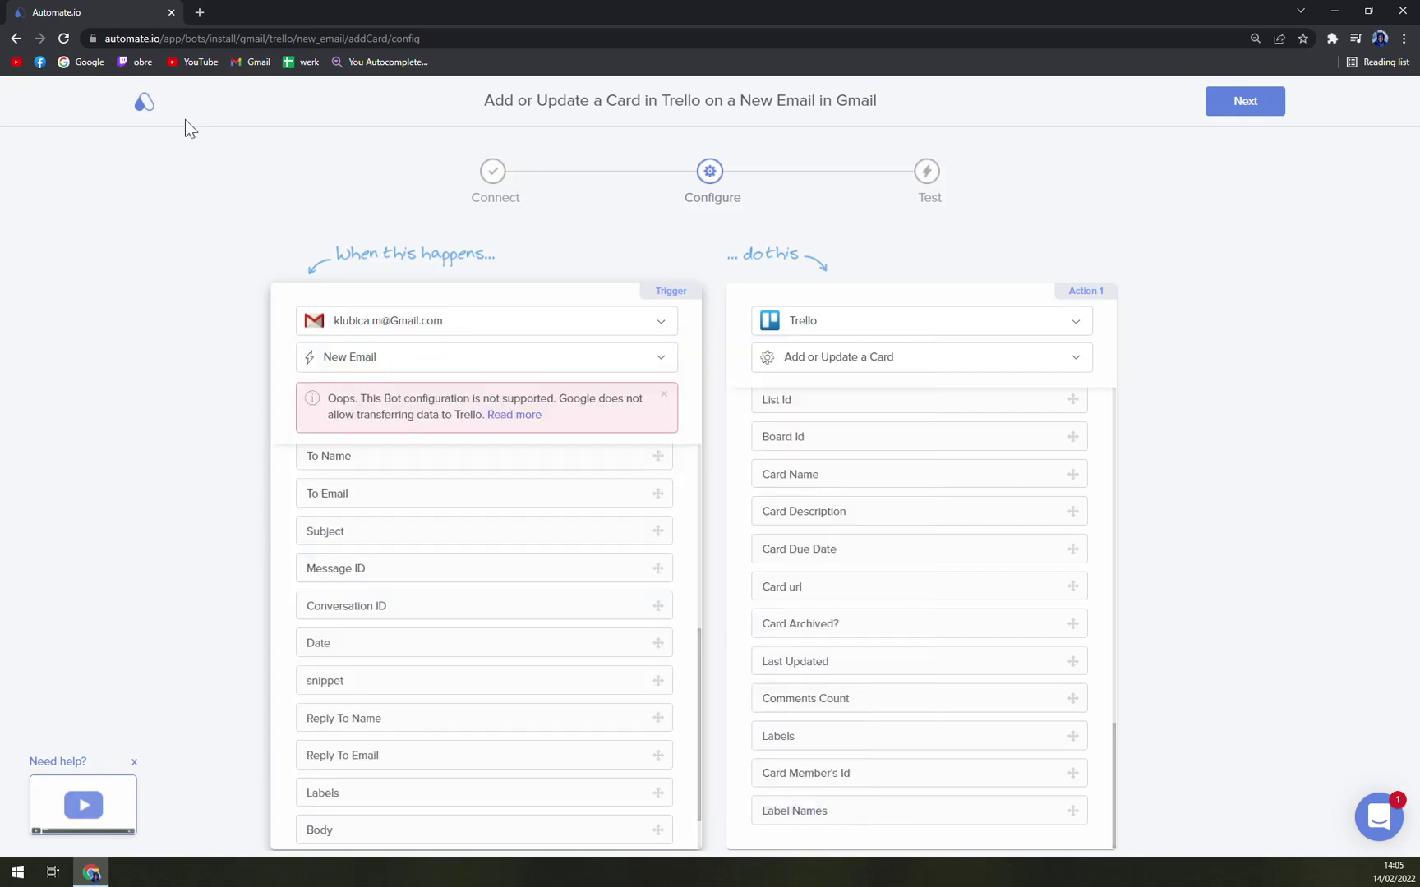
Step: Leave the bot setup without saving, look at the Bots list, and return to the dashboard
click(145, 103)
click(889, 519)
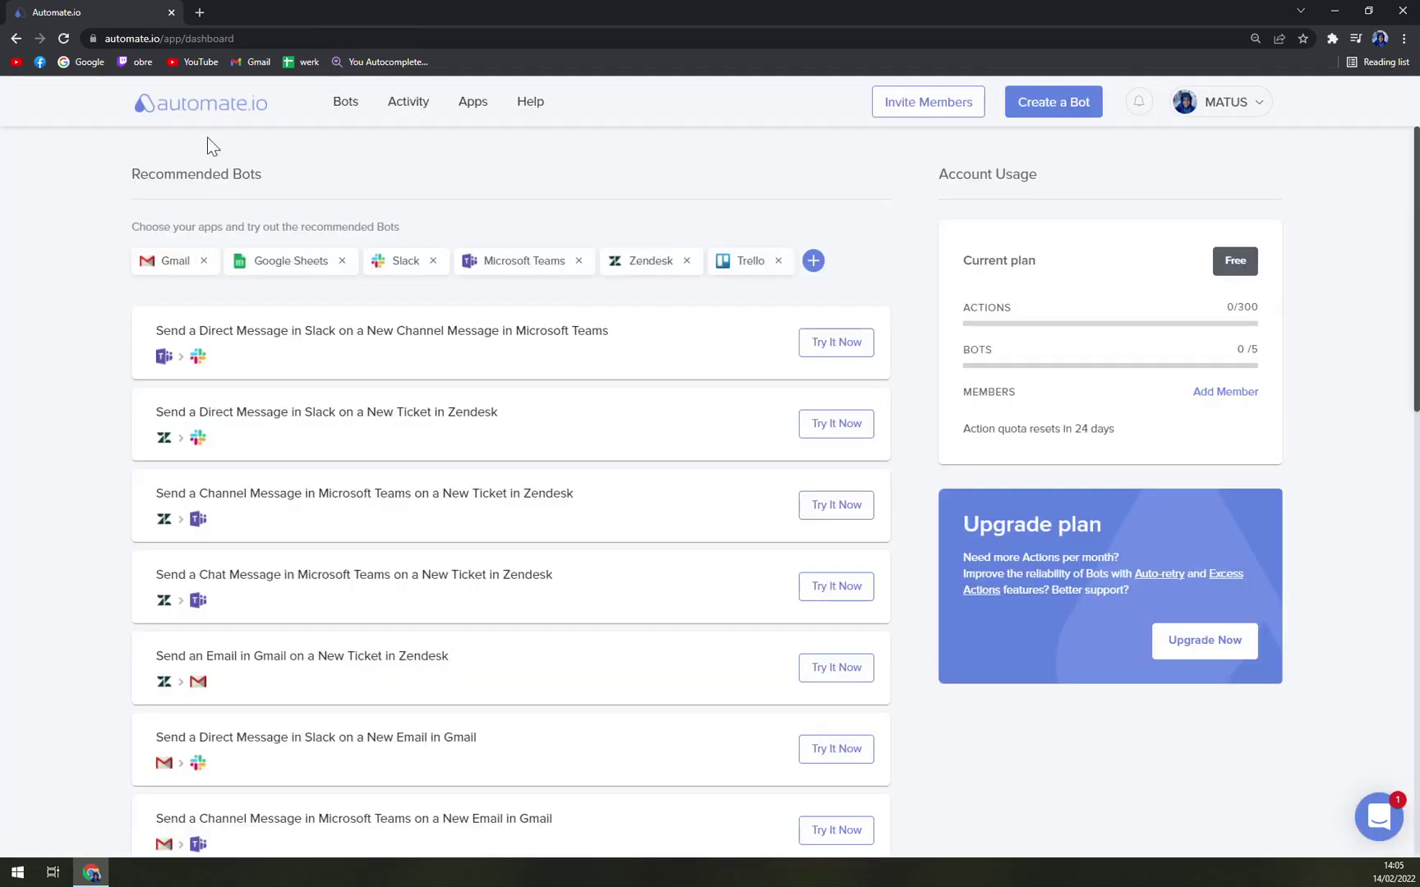
scroll(499, 364, down, 12)
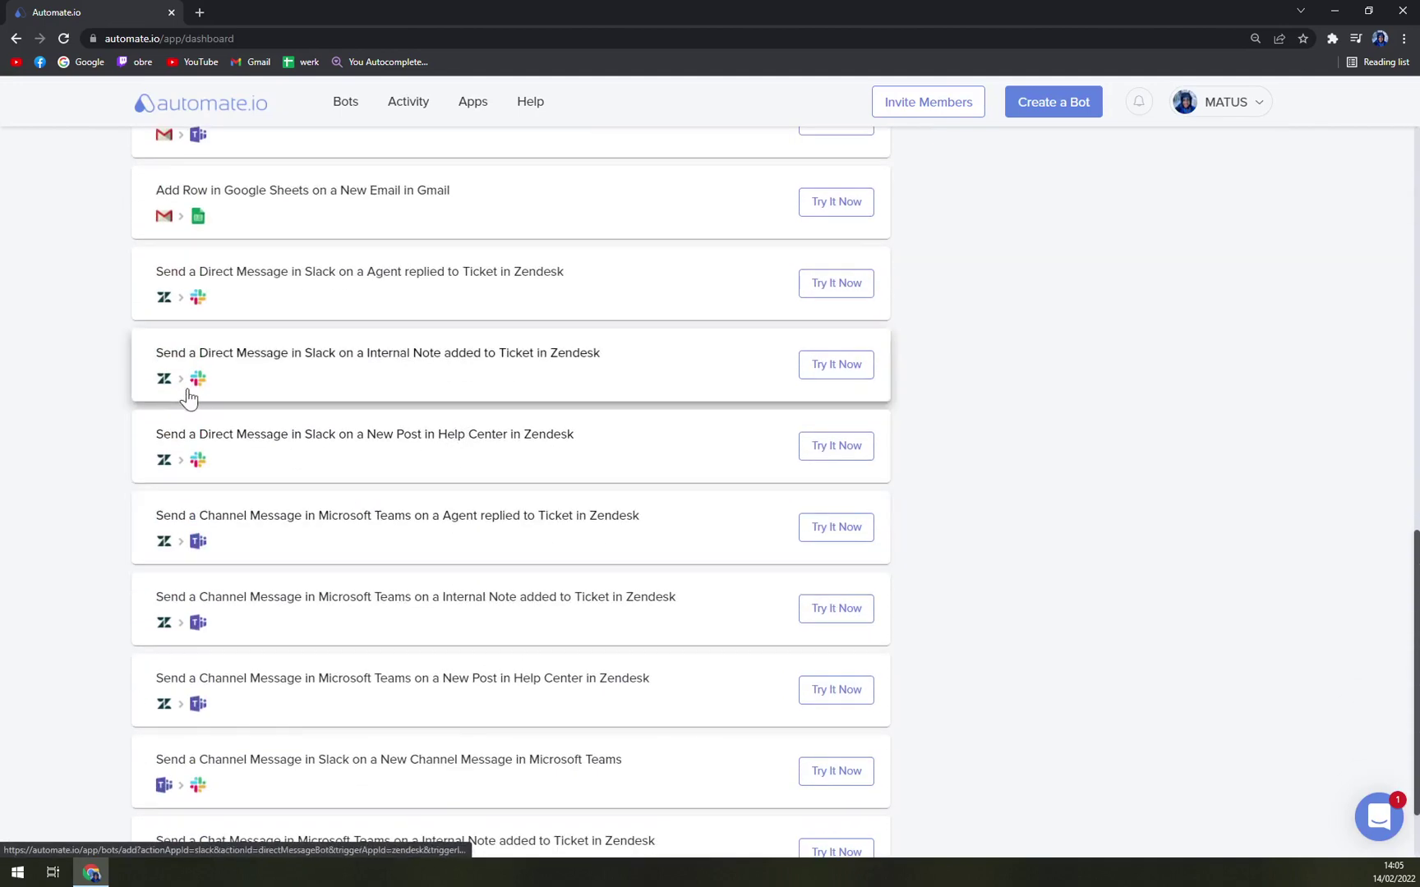
scroll(608, 625, up, 12)
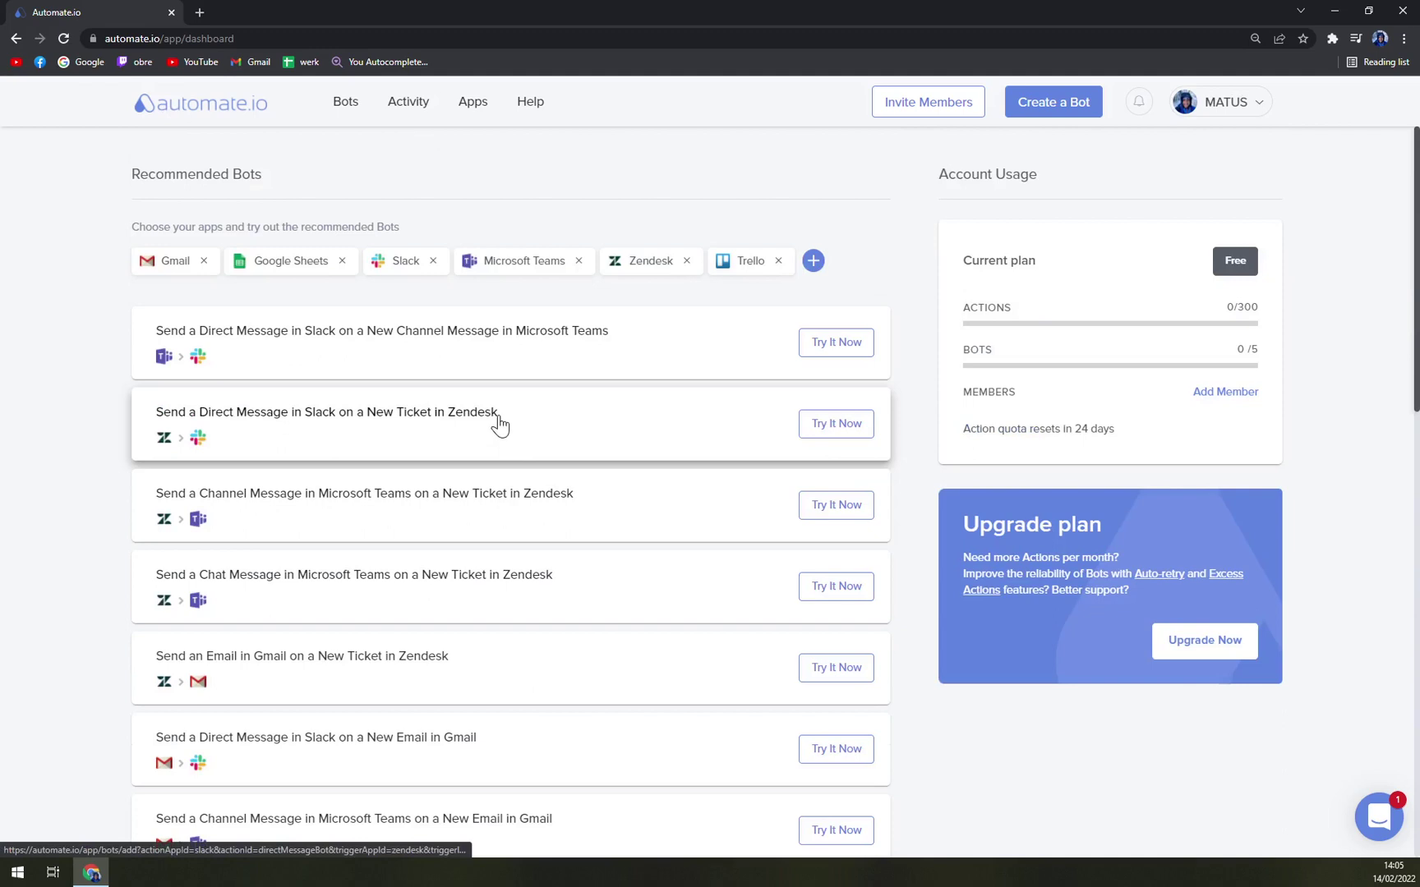
click(339, 105)
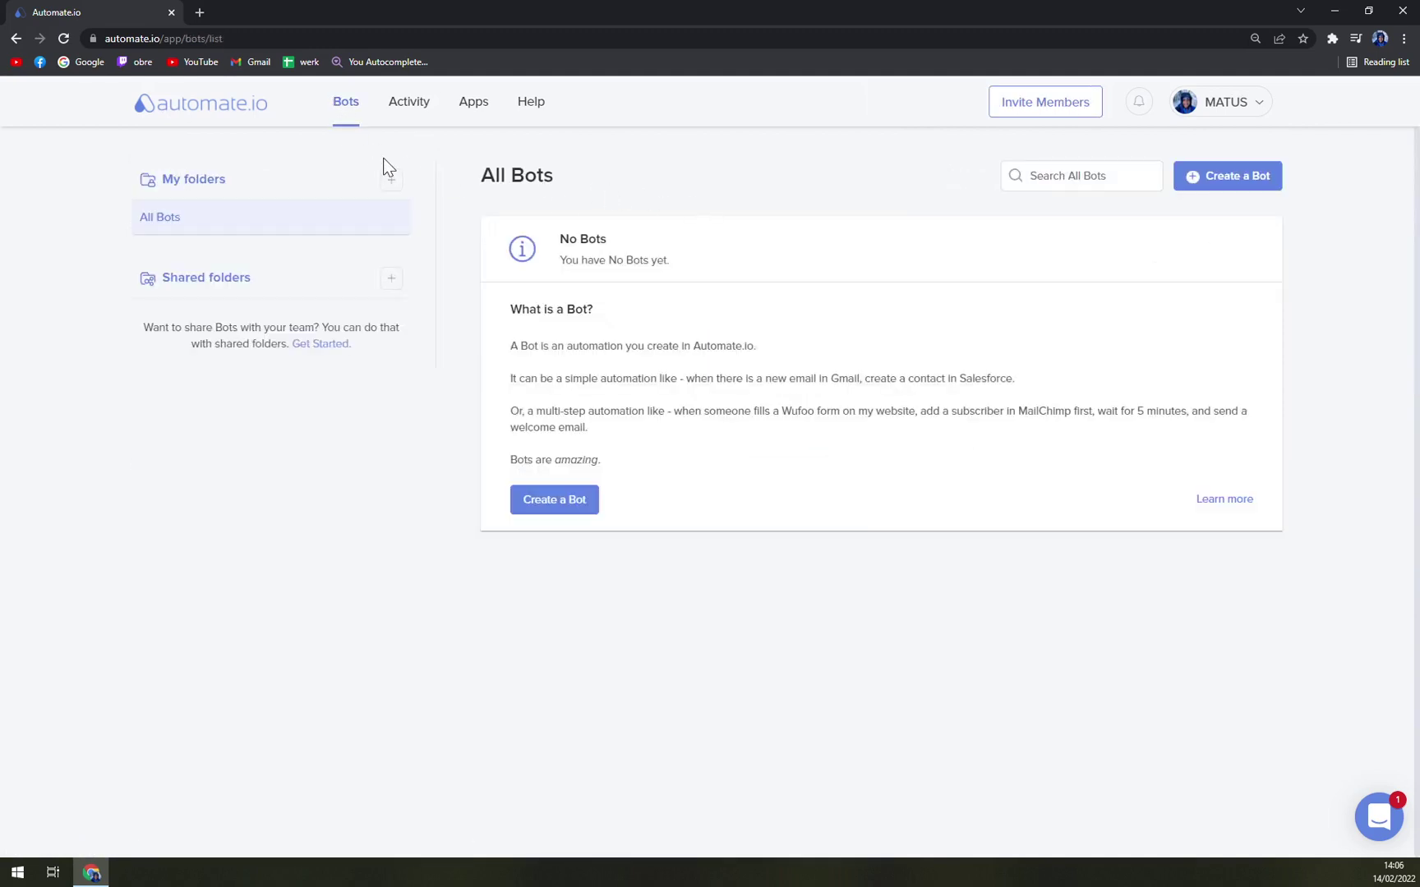
click(229, 122)
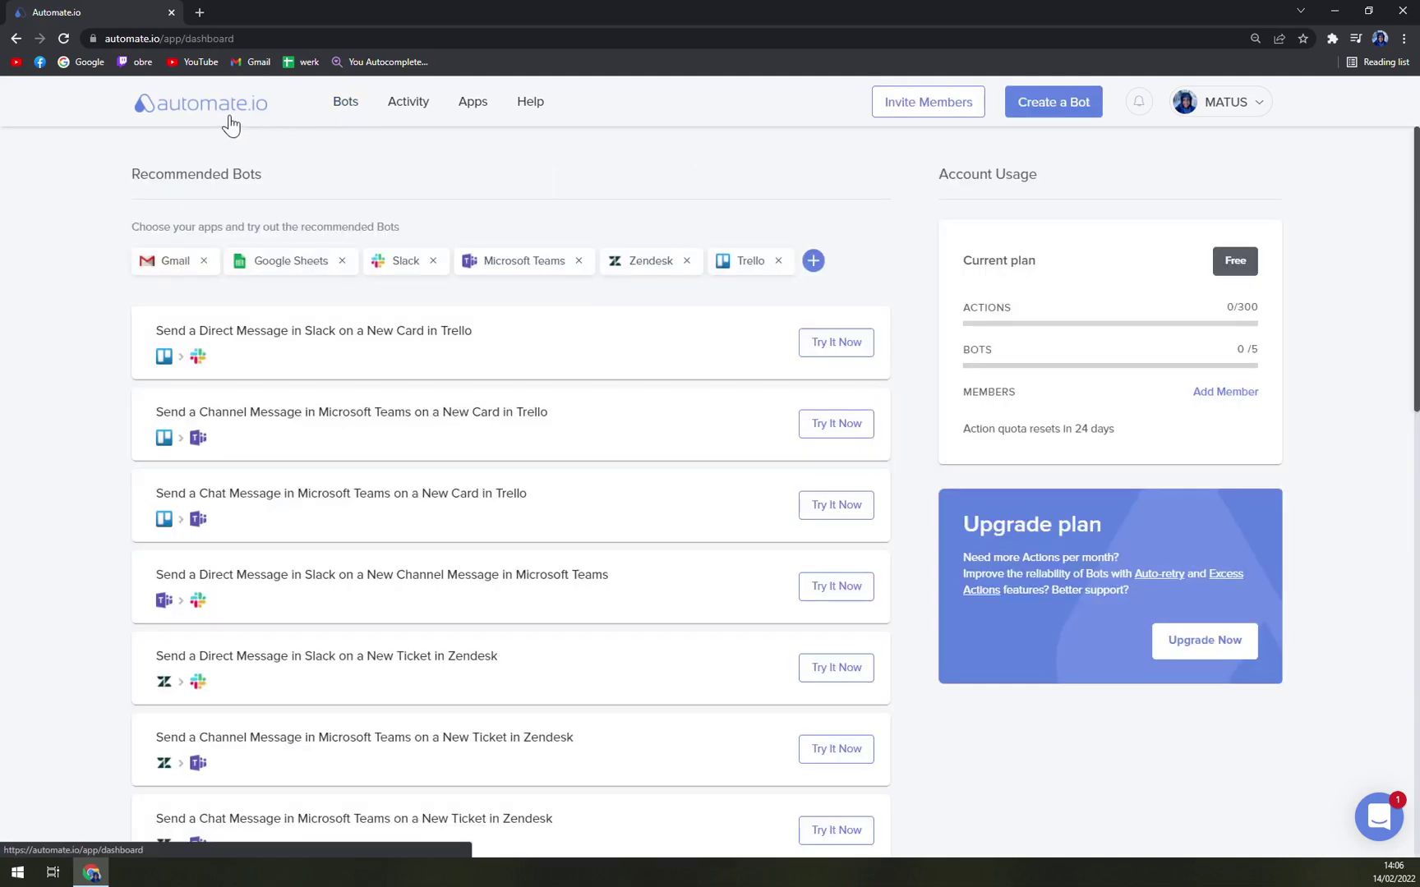